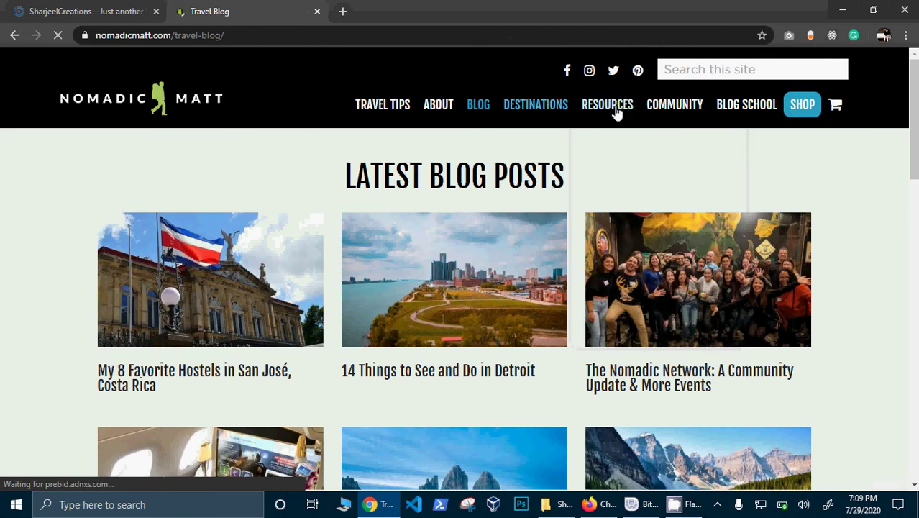
Step: Open the About page from the Nomadic Matt site menu
{"action": "mouse_move", "coordinate": [616, 113]}
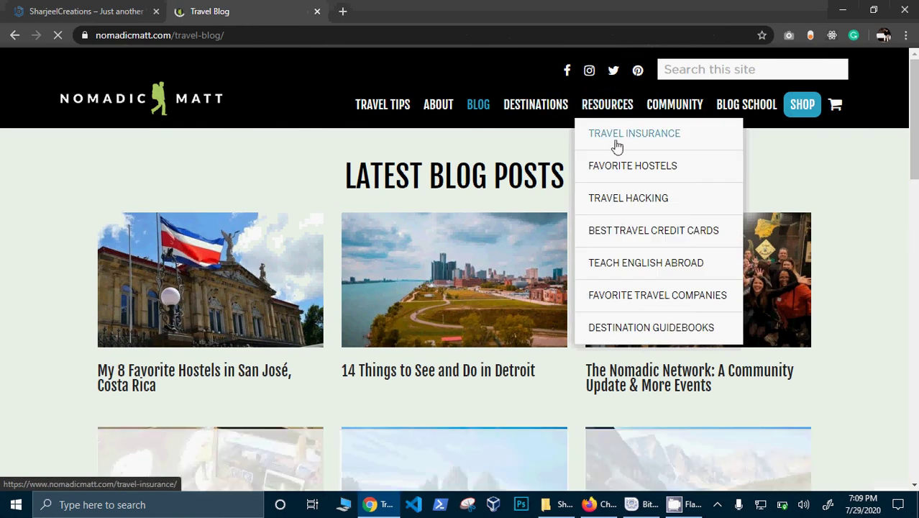
{"action": "mouse_move", "coordinate": [676, 108]}
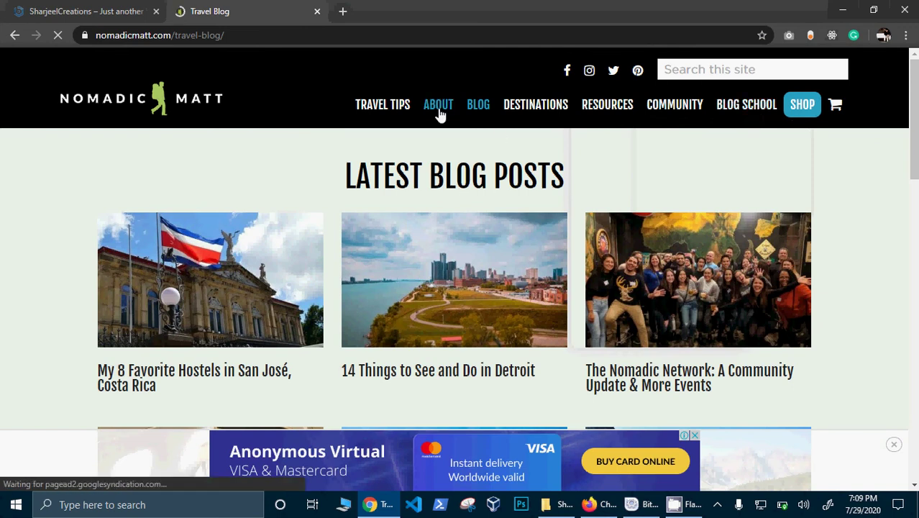
{"action": "left_click", "coordinate": [74, 36]}
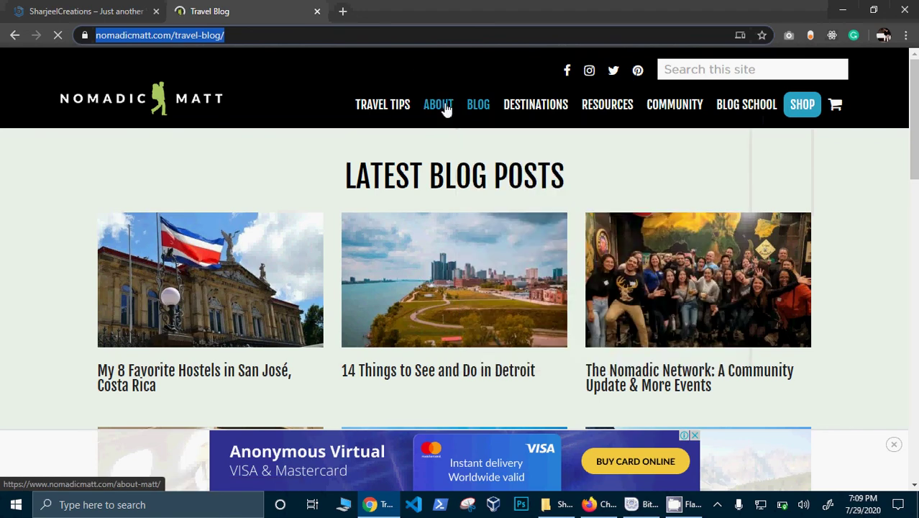
{"action": "left_click", "coordinate": [444, 108]}
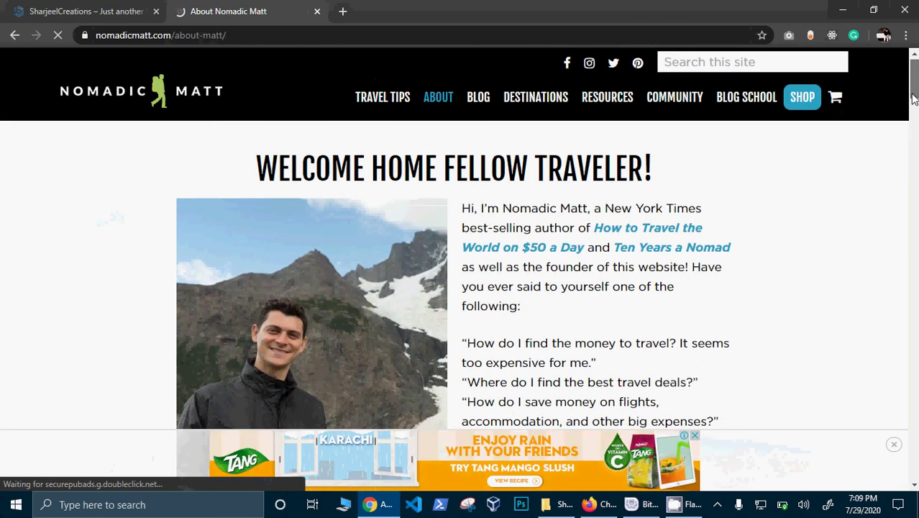
Step: Read down the About Nomadic Matt page, then return to the SharjeelCreations tab
{"action": "scroll", "coordinate": [841, 111], "scroll_direction": "down", "scroll_amount": 15}
{"action": "scroll", "coordinate": [455, 238], "scroll_direction": "down", "scroll_amount": 10}
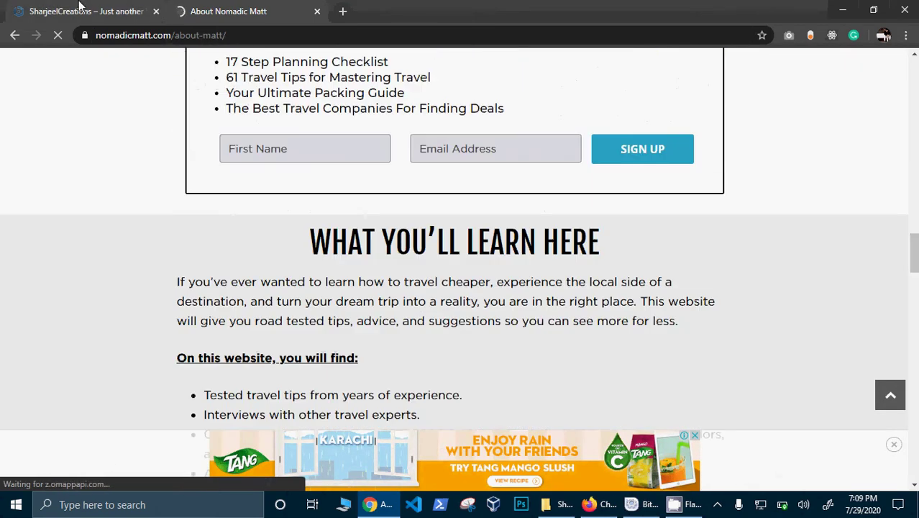
{"action": "left_click", "coordinate": [80, 8]}
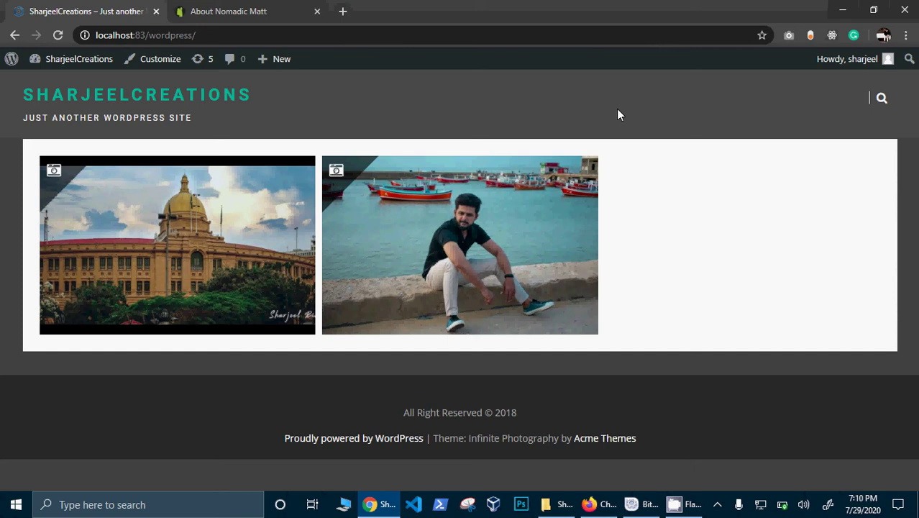
Step: Go to localhost:83/wordpress/wp-admin/ to reach the WordPress Dashboard
{"action": "left_click", "coordinate": [232, 34]}
{"action": "key", "text": "shift+Left"}
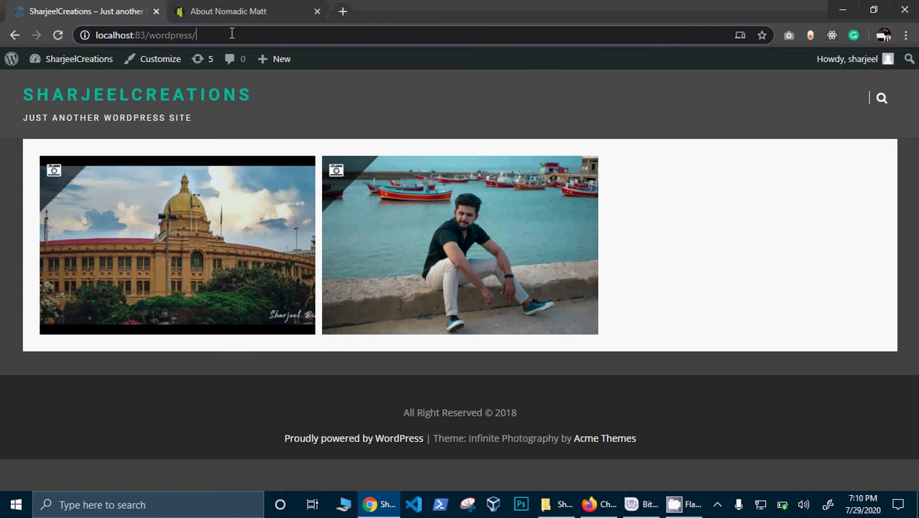
{"action": "type", "text": "wp"}
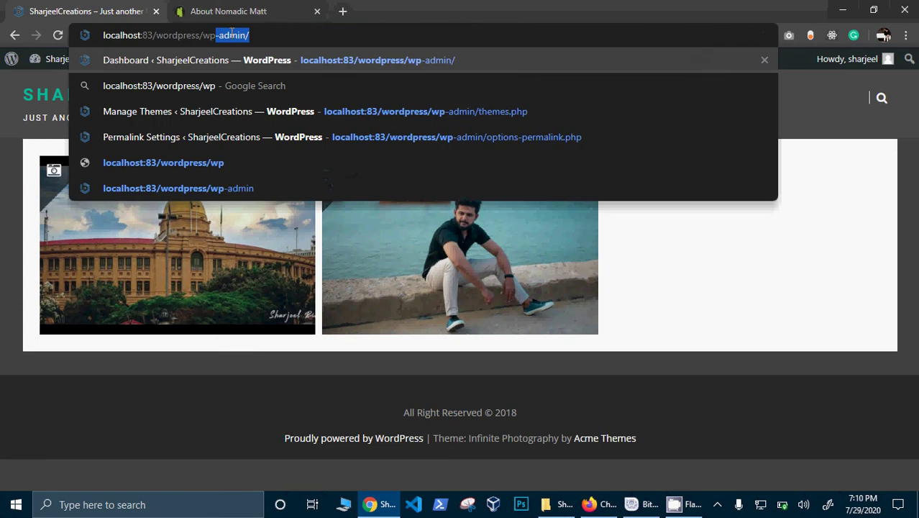
{"action": "key", "text": "Return"}
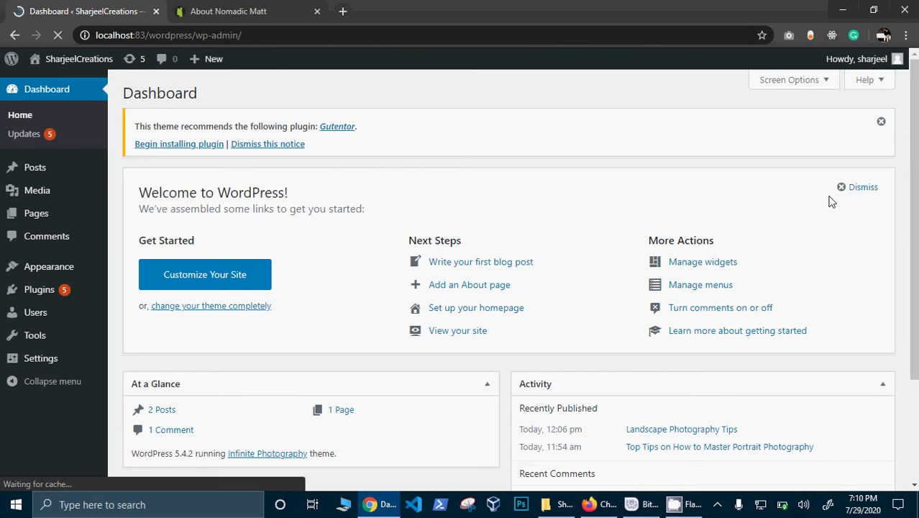
Step: Open the admin Pages list showing Privacy Policy and Sample Page
{"action": "scroll", "coordinate": [910, 163], "scroll_direction": "down", "scroll_amount": 2}
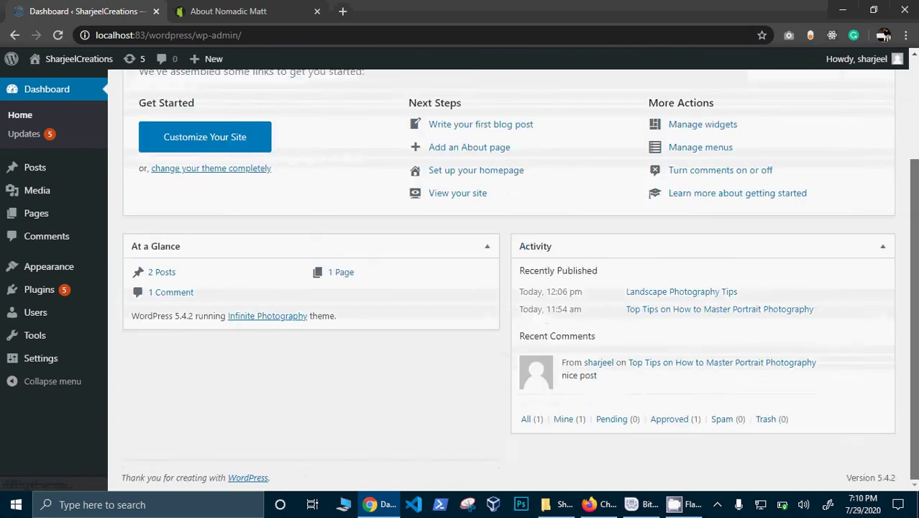
{"action": "scroll", "coordinate": [910, 163], "scroll_direction": "up", "scroll_amount": 1}
{"action": "scroll", "coordinate": [520, 276], "scroll_direction": "up", "scroll_amount": 1}
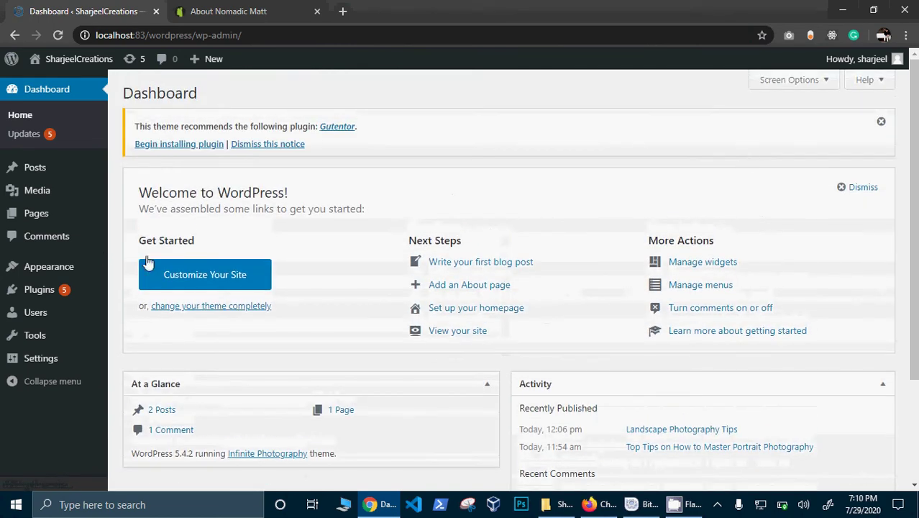
{"action": "left_click", "coordinate": [20, 222]}
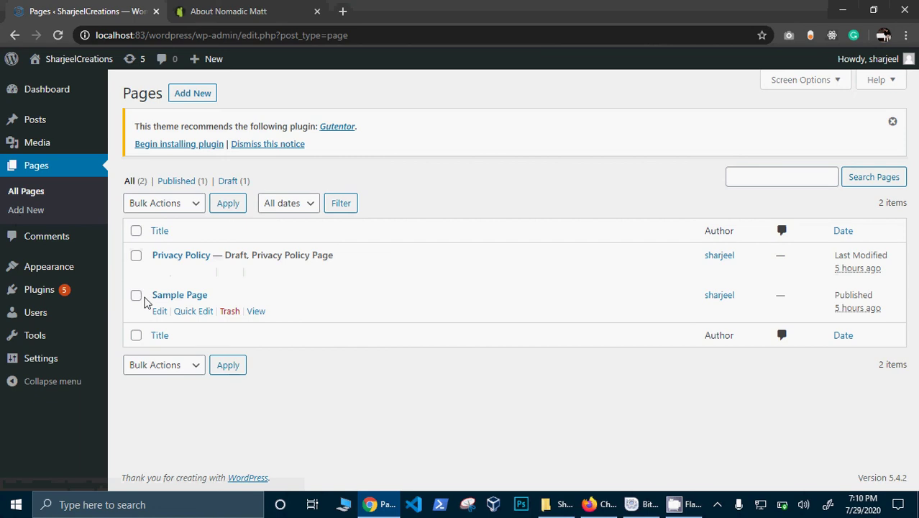
Step: Move the Privacy Policy and Sample Page pages to Trash with Bulk Actions
{"action": "left_click", "coordinate": [136, 256]}
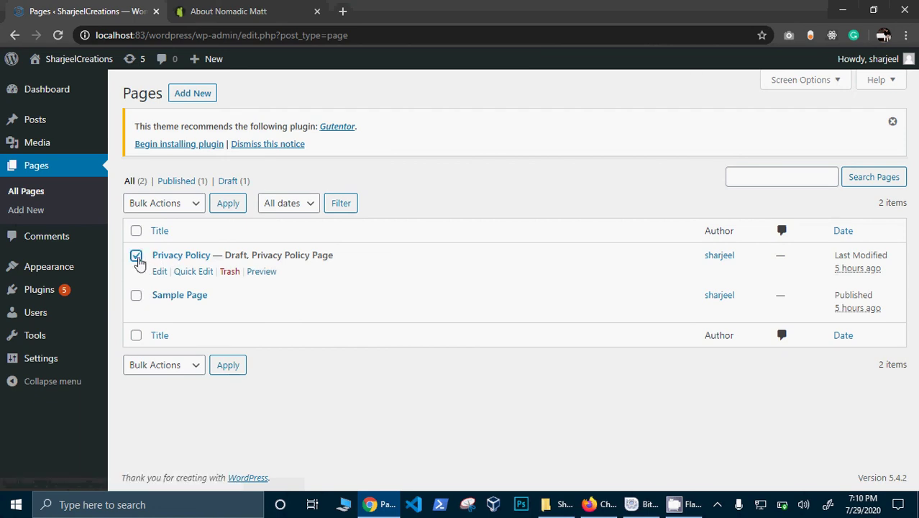
{"action": "left_click", "coordinate": [137, 296]}
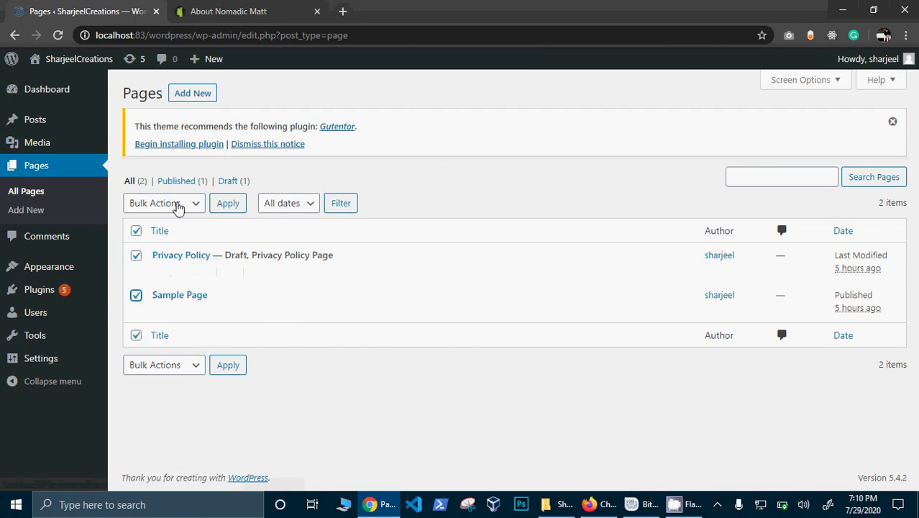
{"action": "left_click", "coordinate": [180, 204]}
{"action": "left_click", "coordinate": [175, 269]}
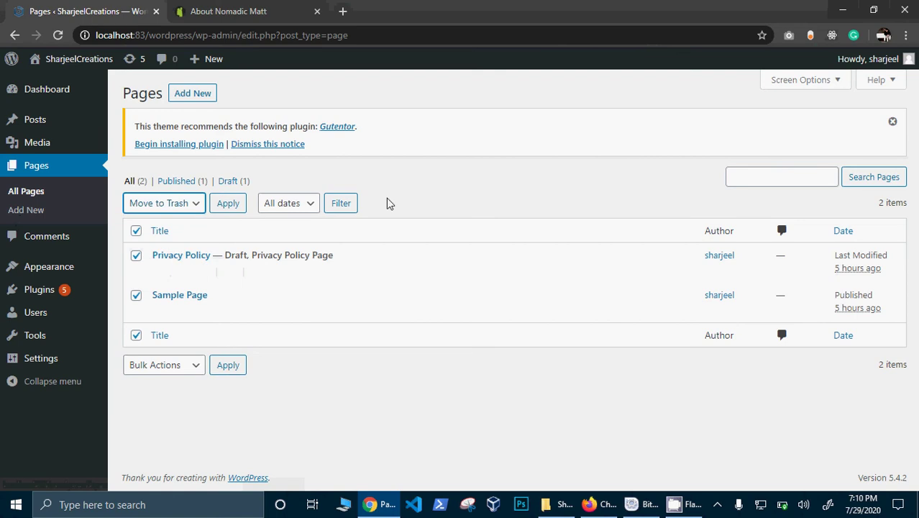
{"action": "left_click", "coordinate": [246, 205]}
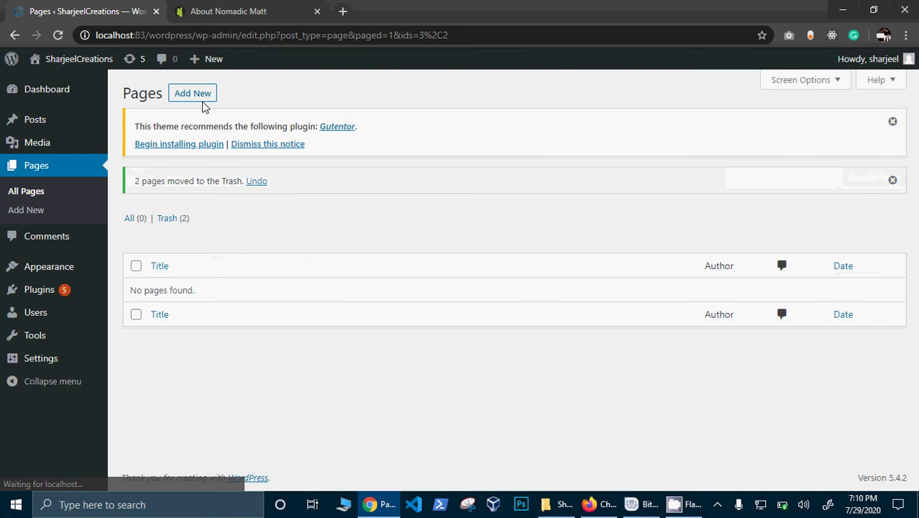
Step: Create a new page titled 'About me' and open a blank browser tab
{"action": "left_click", "coordinate": [203, 100]}
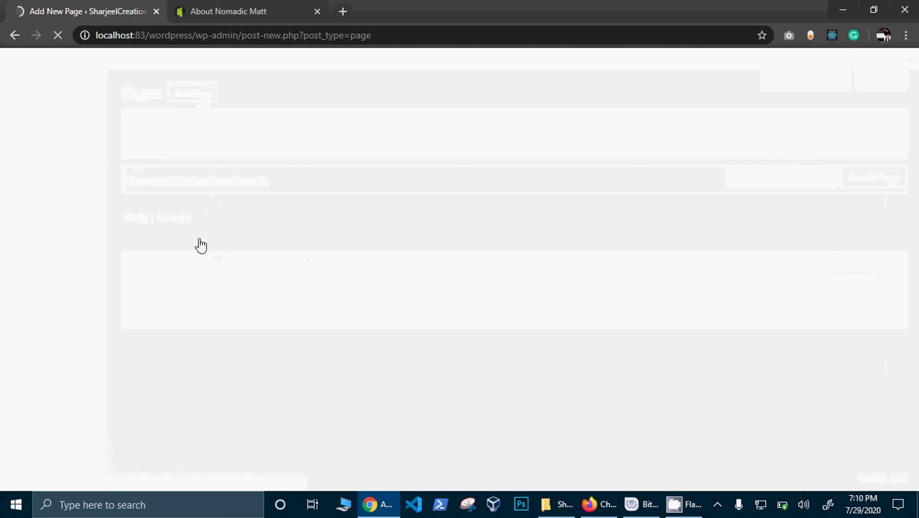
{"action": "type", "text": "A"}
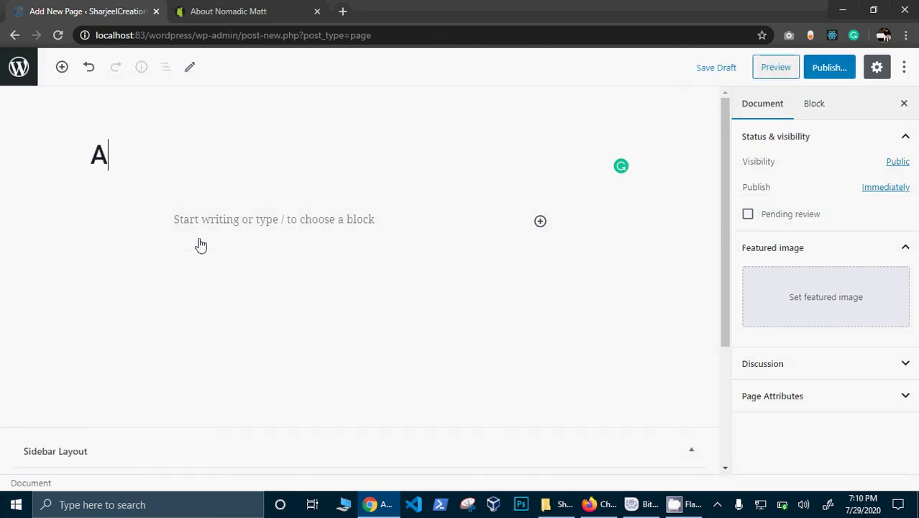
{"action": "type", "text": "bout"}
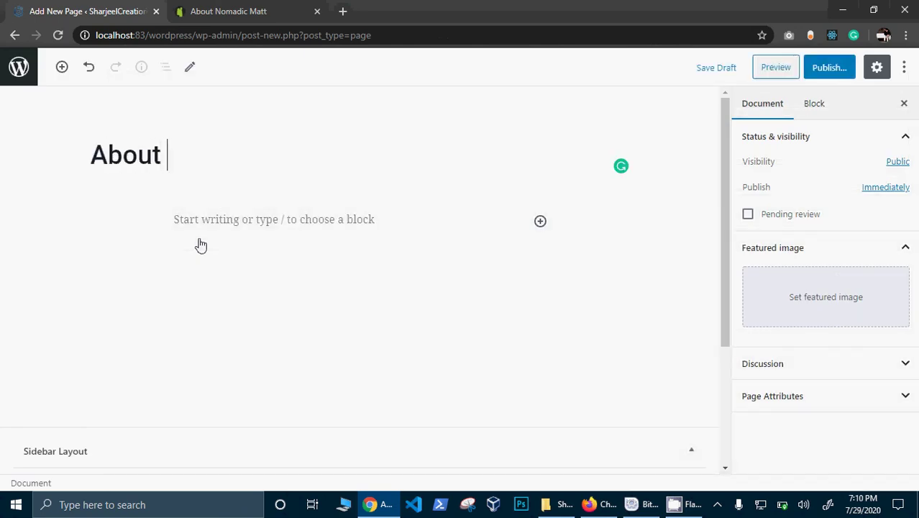
{"action": "type", "text": " me"}
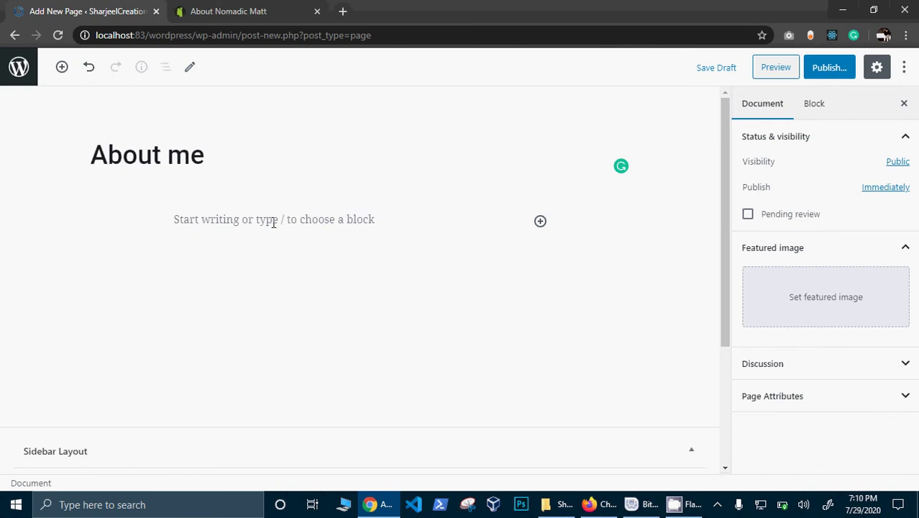
{"action": "left_click", "coordinate": [273, 223]}
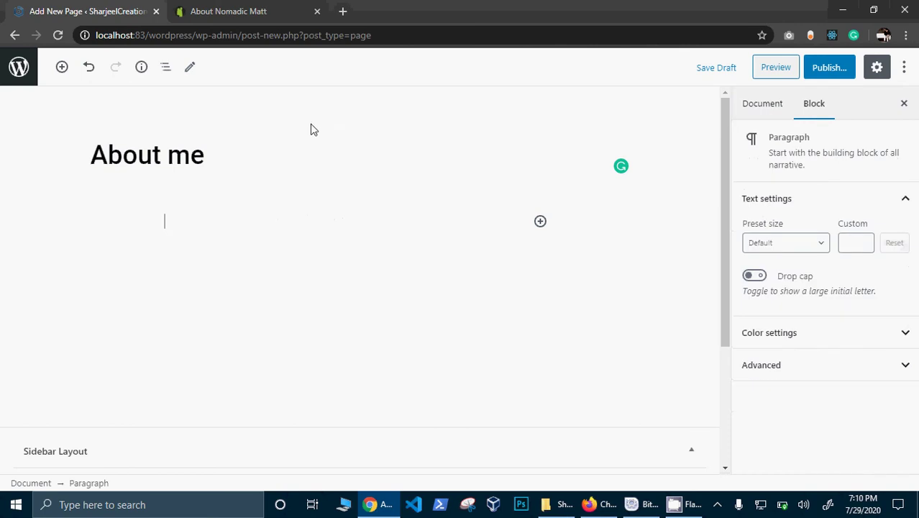
{"action": "left_click", "coordinate": [343, 11]}
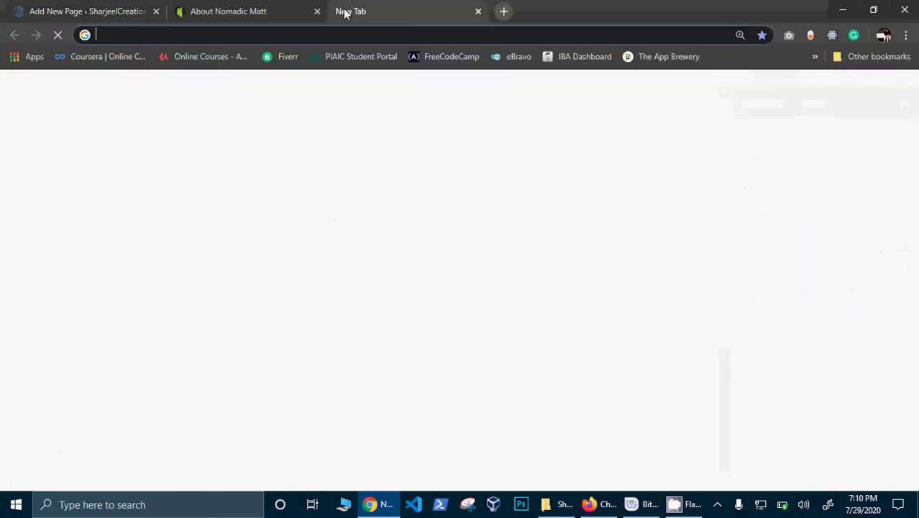
Step: Go to Facebook in the new browser tab
{"action": "type", "text": "s"}
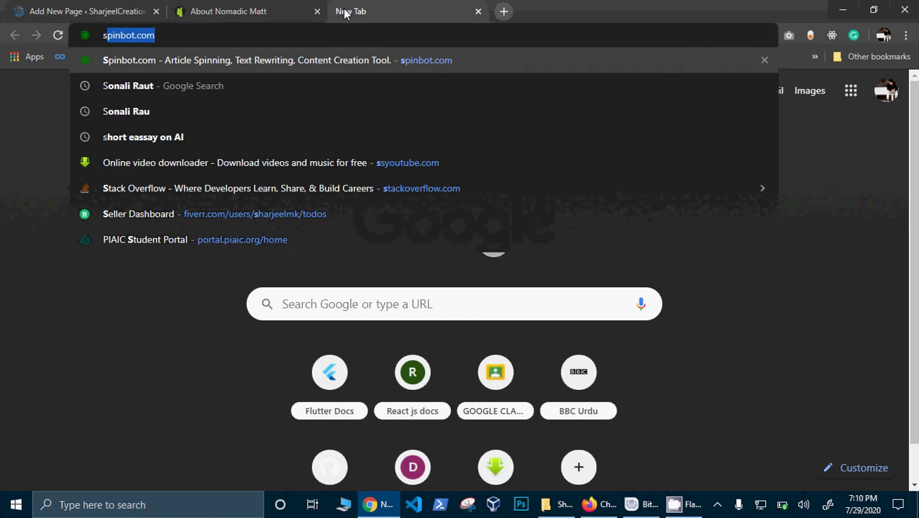
{"action": "key", "text": "BackSpace"}
{"action": "key", "text": "BackSpace"}
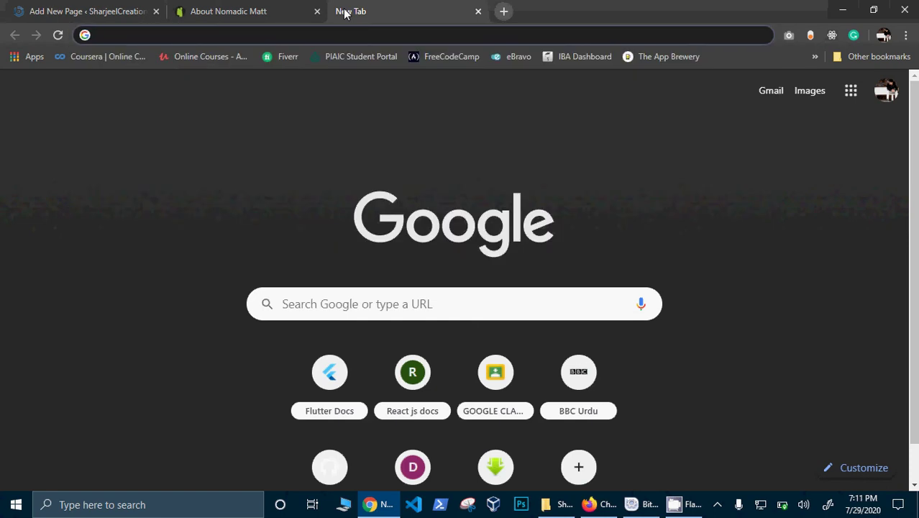
{"action": "type", "text": "s"}
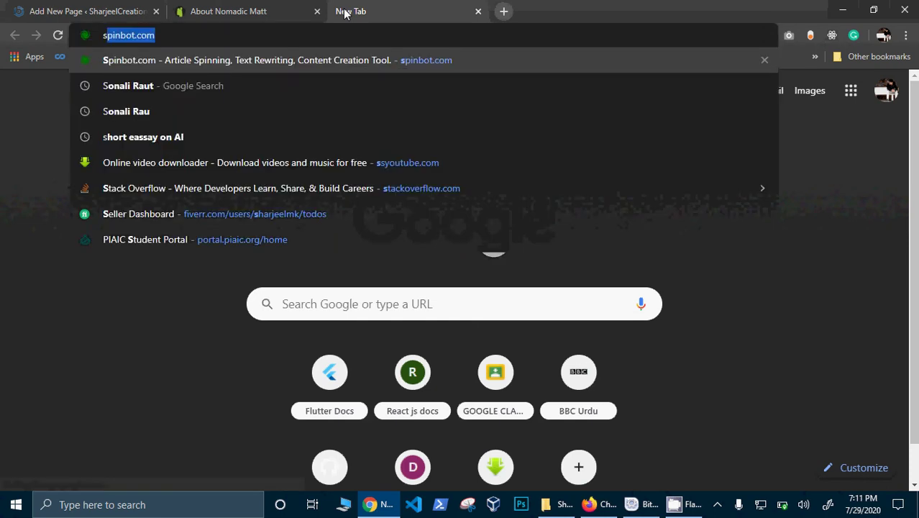
{"action": "key", "text": "BackSpace"}
{"action": "key", "text": "BackSpace"}
{"action": "type", "text": "facebook"}
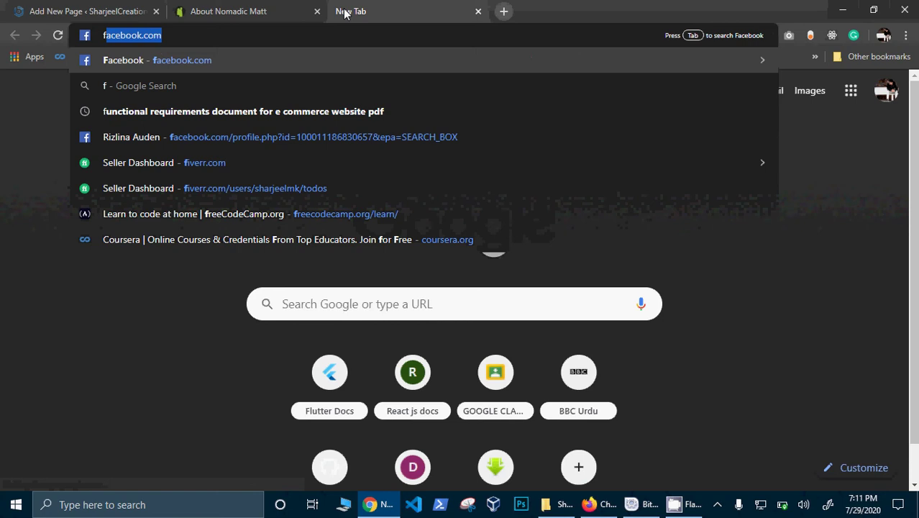
{"action": "key", "text": "Return"}
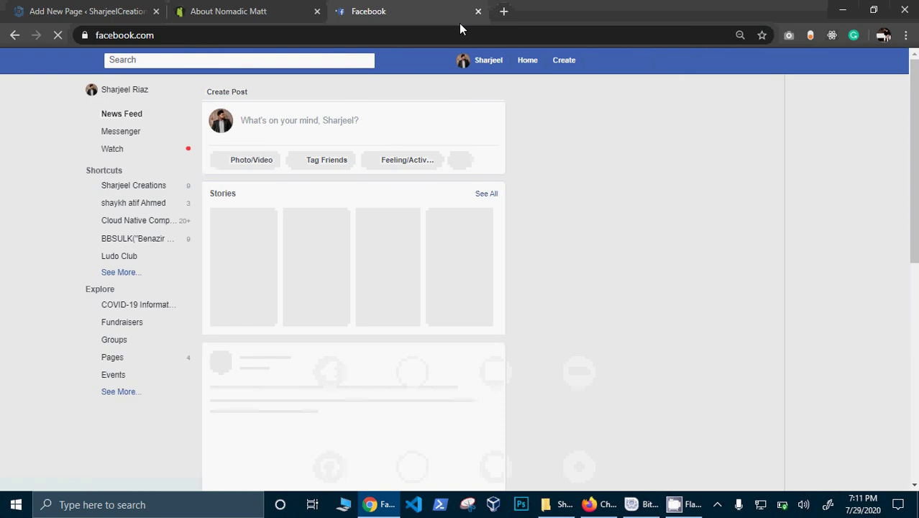
Step: Reset Facebook's page zoom to 100% and open your own profile page
{"action": "key", "text": "ctrl+plus"}
{"action": "key", "text": "ctrl+plus"}
{"action": "key", "text": "ctrl+plus"}
{"action": "key", "text": "ctrl+plus"}
{"action": "key", "text": "ctrl+plus"}
{"action": "key", "text": "ctrl+plus"}
{"action": "key", "text": "ctrl+plus"}
{"action": "key", "text": "ctrl+plus"}
{"action": "key", "text": "ctrl+plus"}
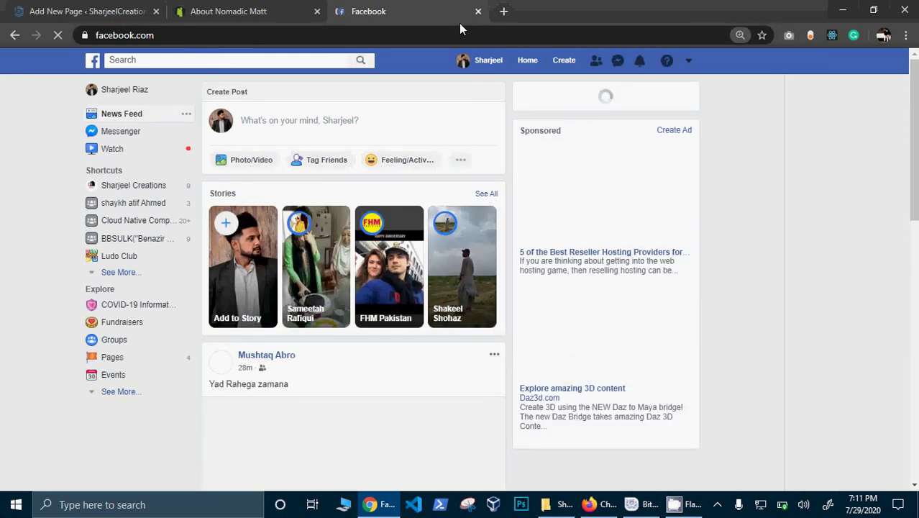
{"action": "key", "text": "ctrl+minus"}
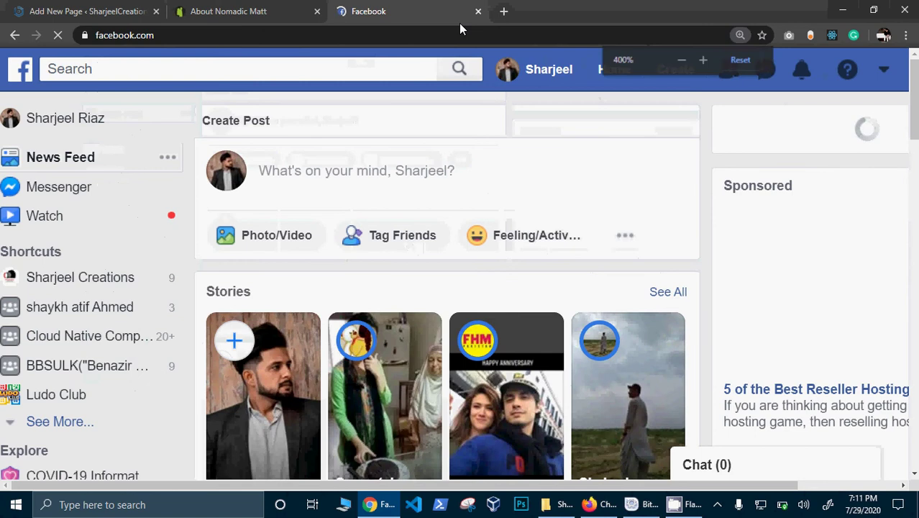
{"action": "key", "text": "ctrl+minus"}
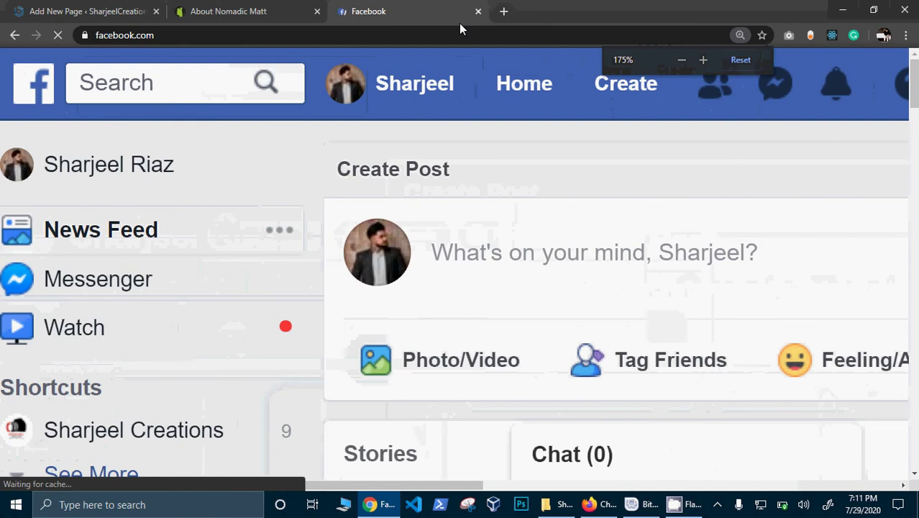
{"action": "key", "text": "ctrl+minus"}
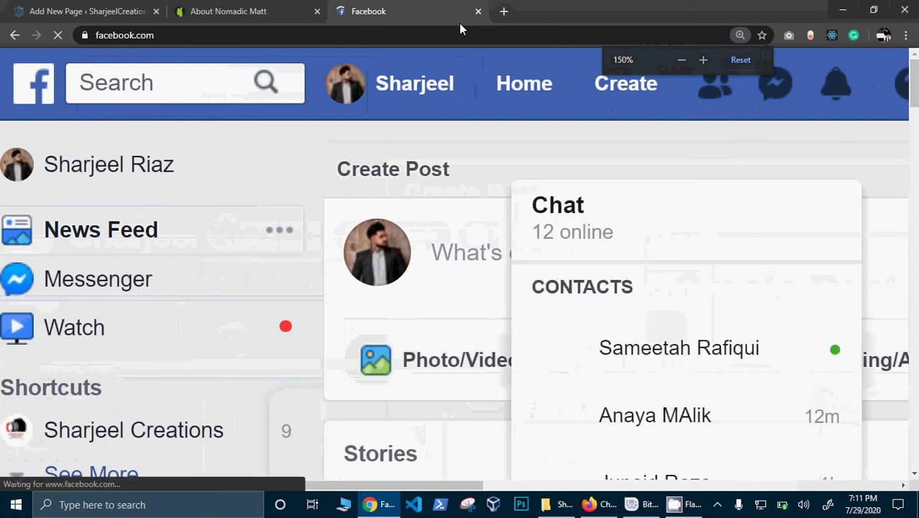
{"action": "key", "text": "ctrl+minus"}
{"action": "key", "text": "ctrl+minus"}
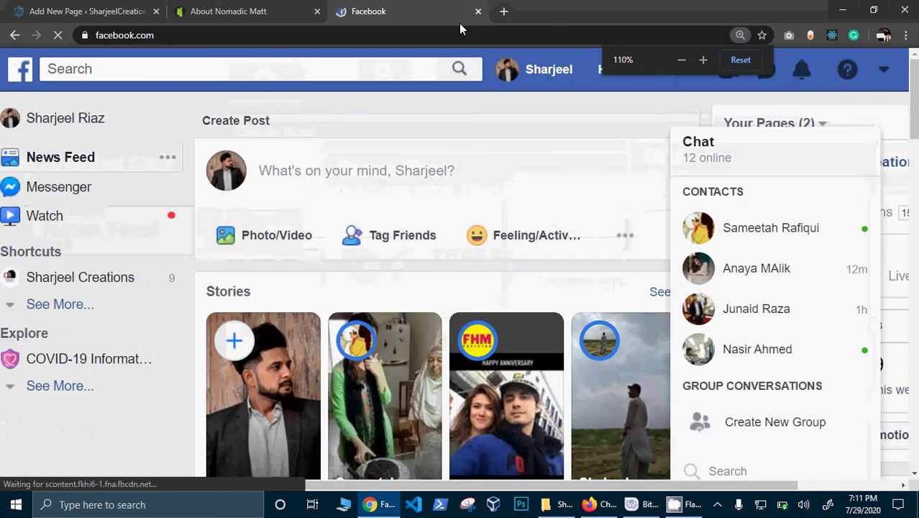
{"action": "key", "text": "ctrl+minus"}
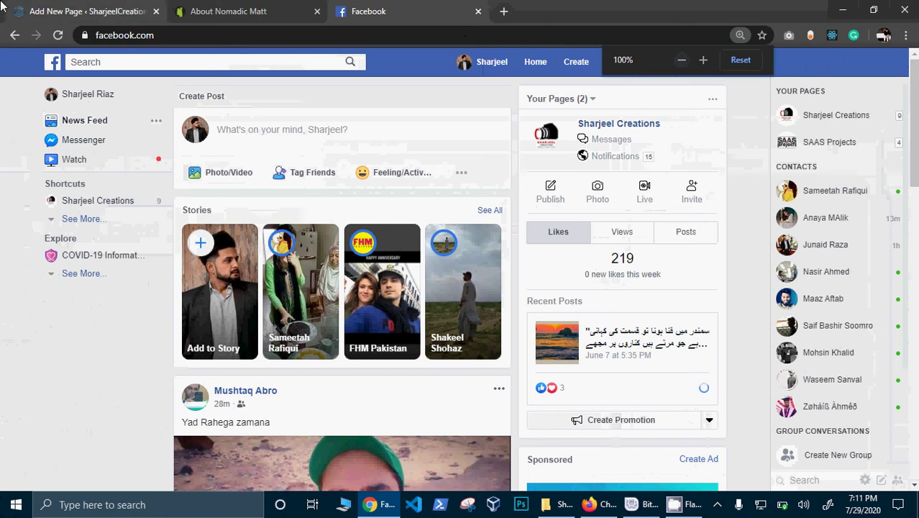
{"action": "left_click", "coordinate": [83, 94]}
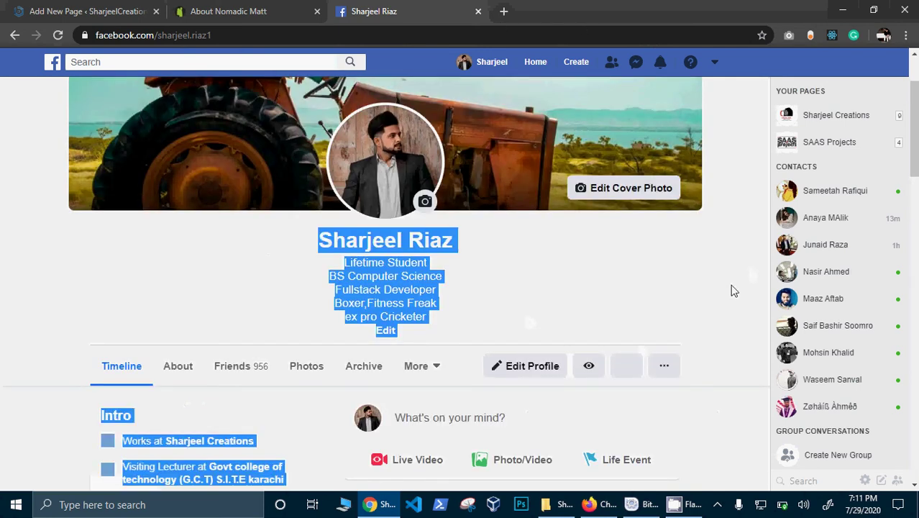
{"action": "left_click", "coordinate": [718, 292]}
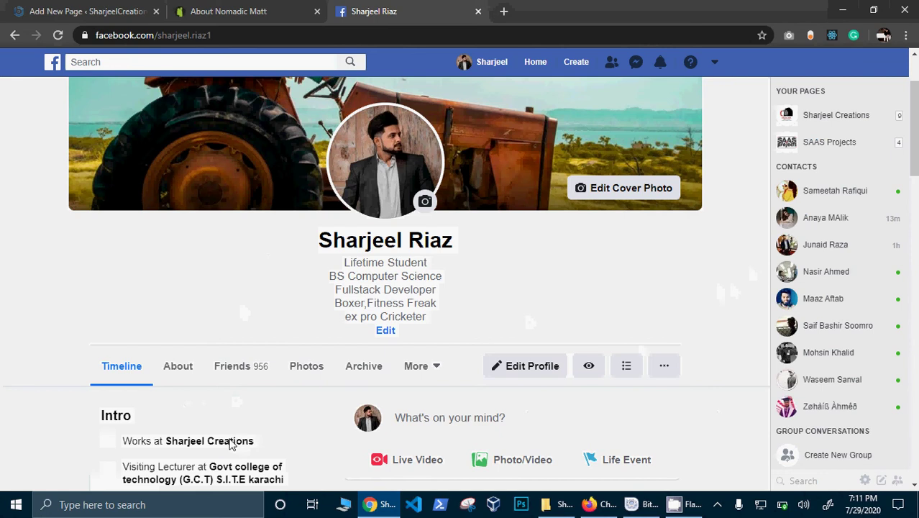
Step: Open the business page linked from the profile's Intro workplace
{"action": "left_click", "coordinate": [154, 443]}
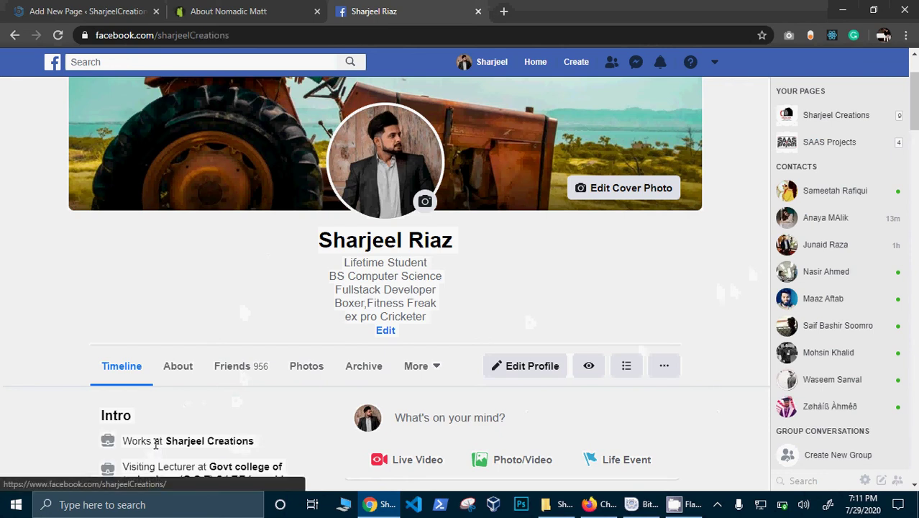
{"action": "left_click", "coordinate": [137, 8]}
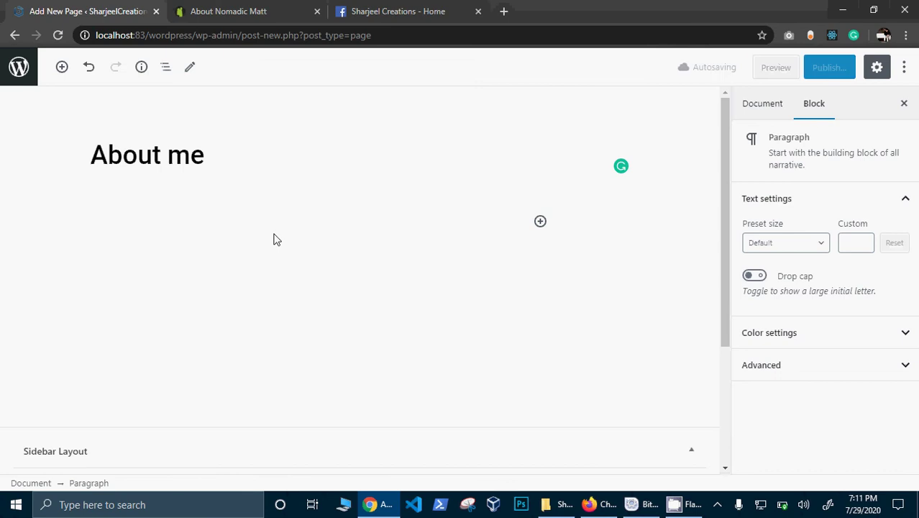
{"action": "left_click", "coordinate": [410, 7]}
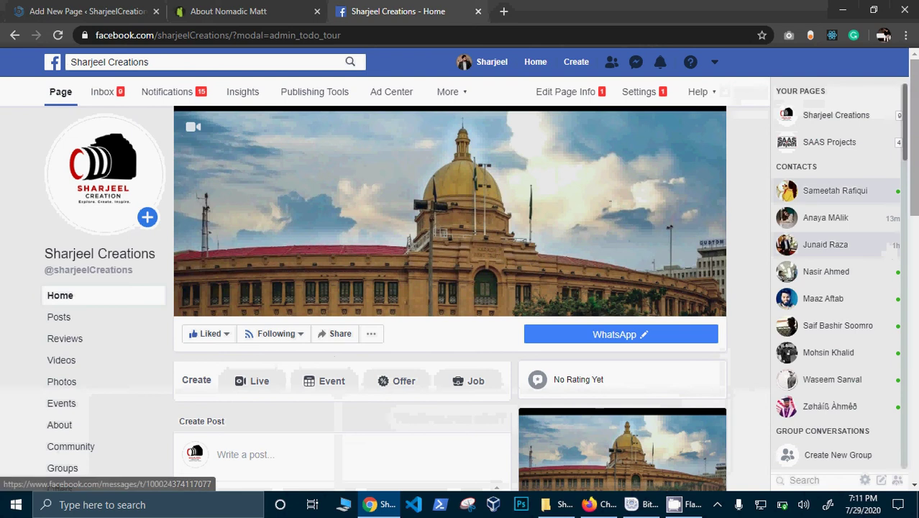
{"action": "scroll", "coordinate": [460, 299], "scroll_direction": "down", "scroll_amount": 5}
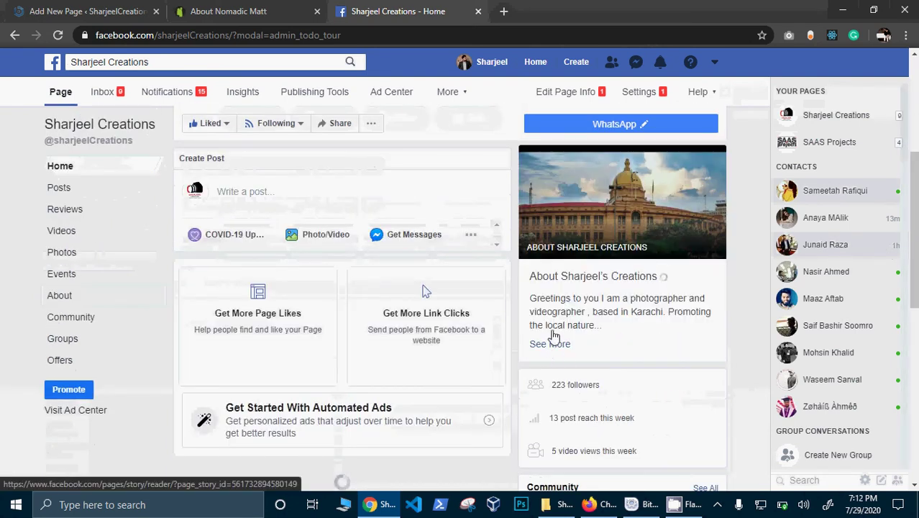
Step: Copy the About story's greeting paragraph into the About me page body
{"action": "left_click", "coordinate": [548, 345]}
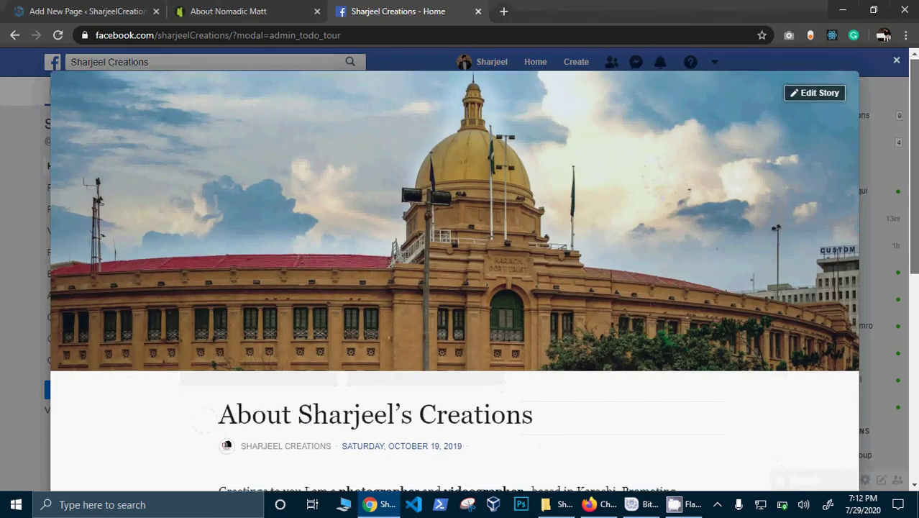
{"action": "left_click_drag", "start_coordinate": [916, 140], "coordinate": [917, 270]}
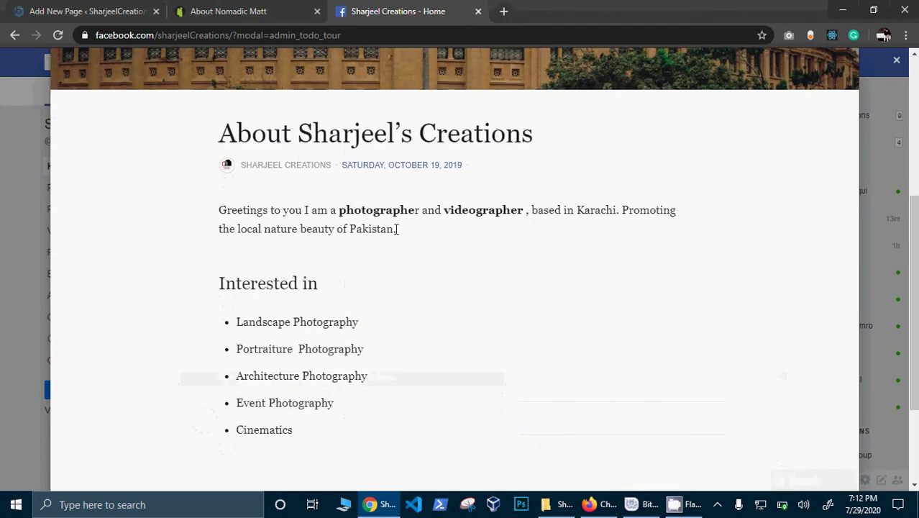
{"action": "left_click_drag", "start_coordinate": [396, 229], "coordinate": [213, 218]}
{"action": "key", "text": "ctrl+c"}
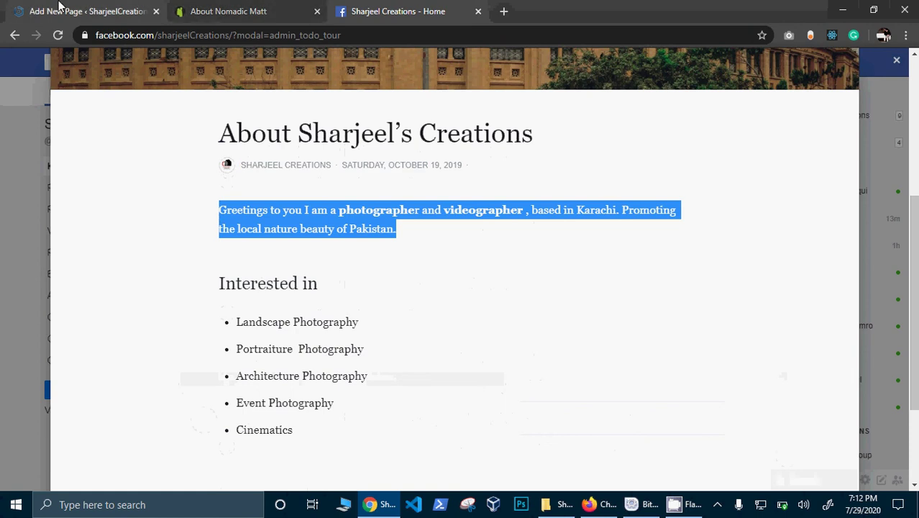
{"action": "left_click", "coordinate": [57, 10]}
{"action": "key", "text": "ctrl+v"}
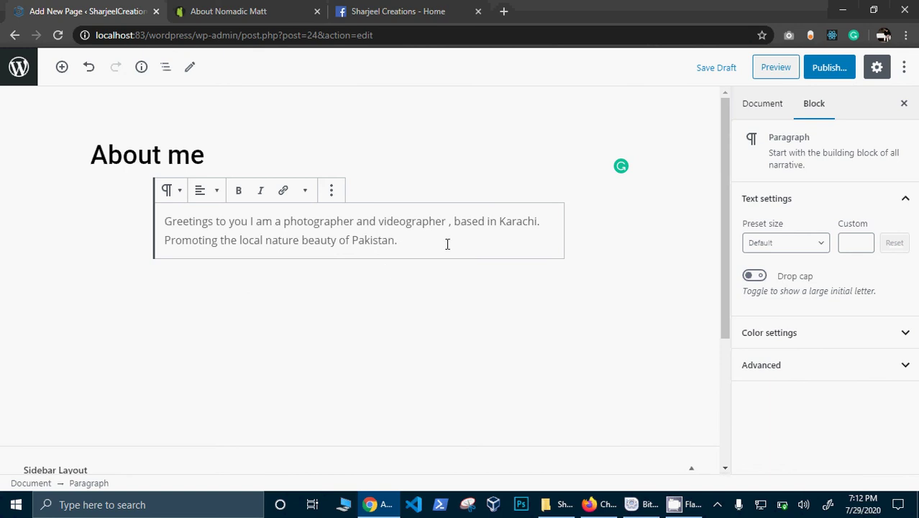
{"action": "key", "text": "Return"}
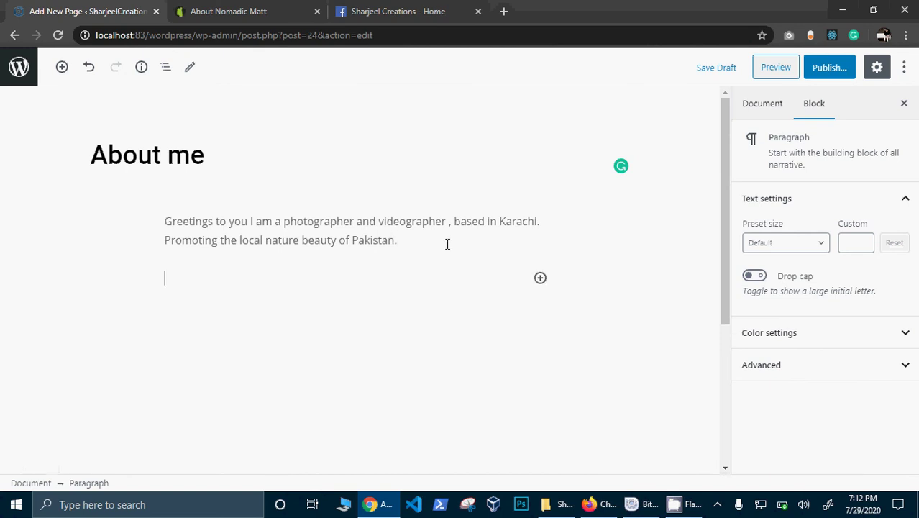
Step: Make the whole greeting paragraph bold
{"action": "left_click", "coordinate": [396, 241]}
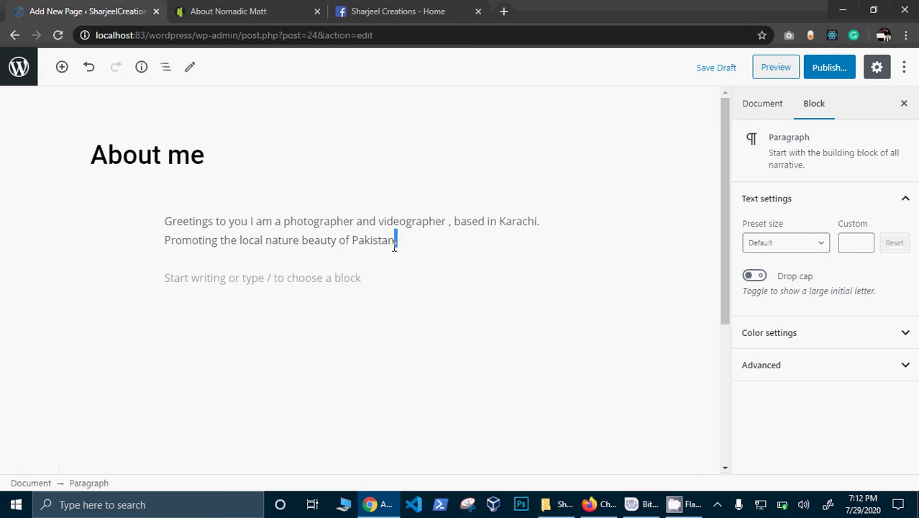
{"action": "key", "text": "ctrl+a"}
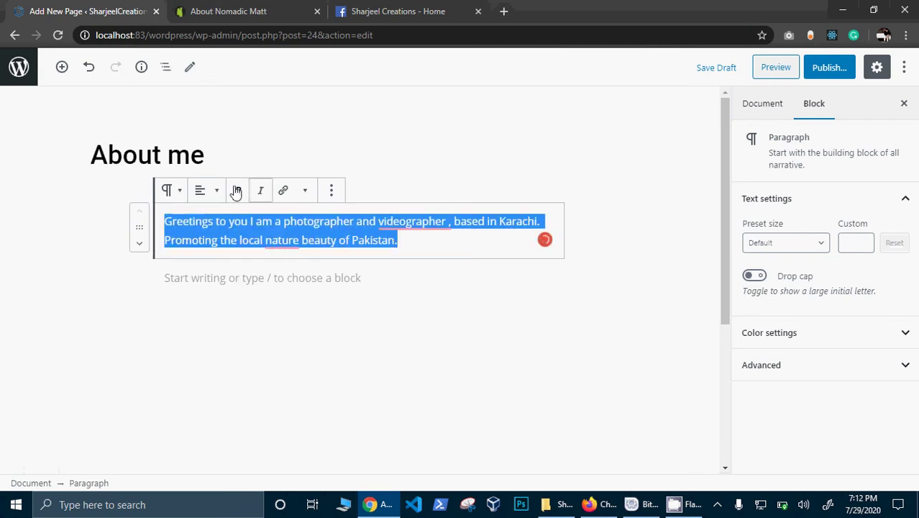
{"action": "left_click", "coordinate": [238, 190]}
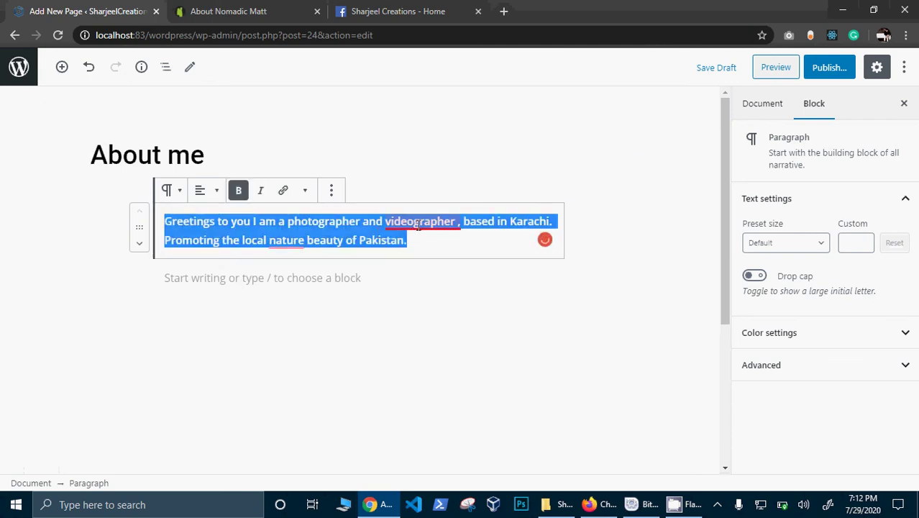
Step: Remove the space before the comma after 'videographer' and change 'nature' to 'natural'
{"action": "mouse_move", "coordinate": [420, 223]}
{"action": "left_click", "coordinate": [434, 263]}
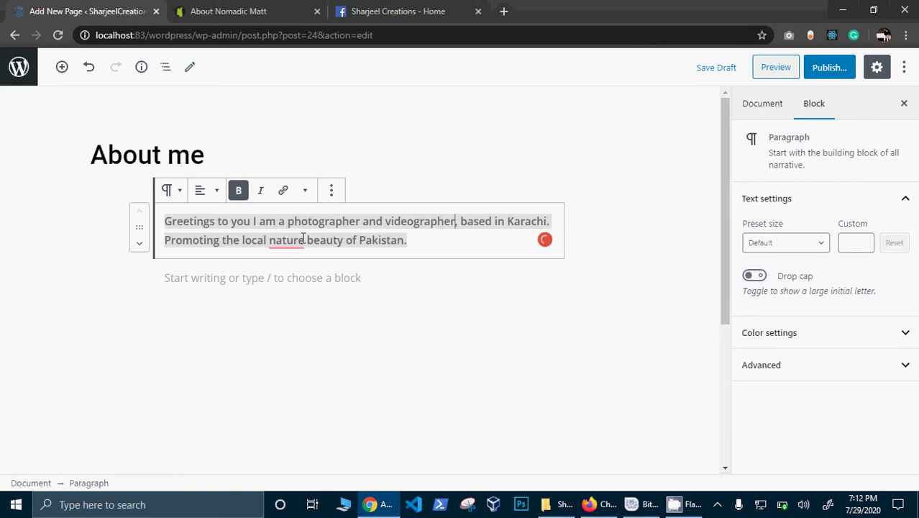
{"action": "mouse_move", "coordinate": [303, 238]}
{"action": "left_click", "coordinate": [308, 279]}
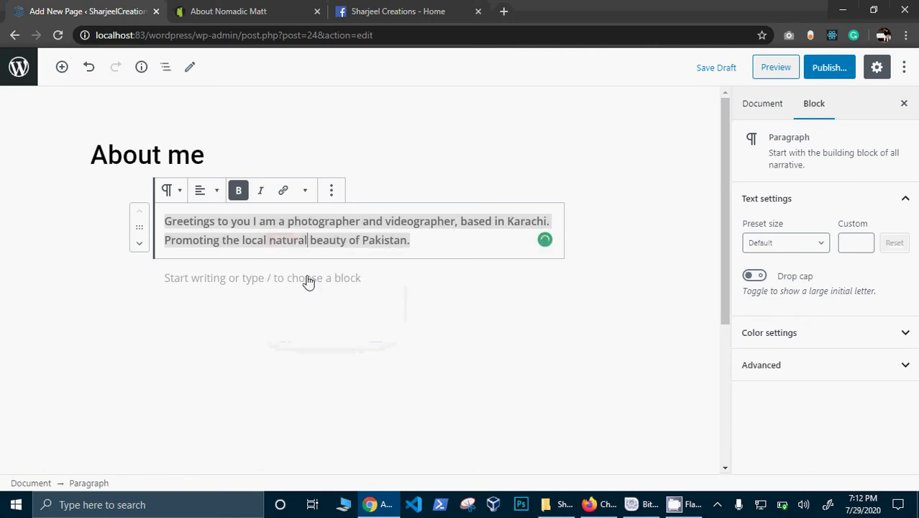
{"action": "left_click", "coordinate": [623, 321]}
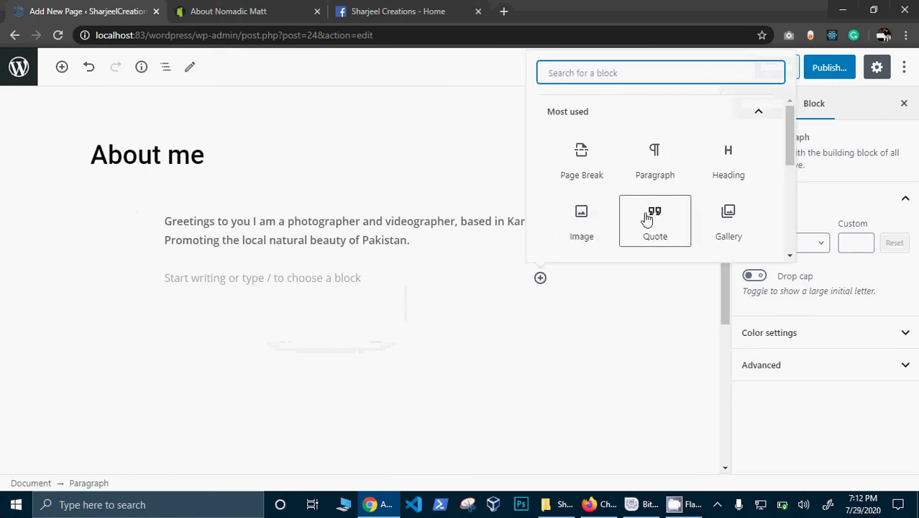
{"action": "left_click", "coordinate": [598, 214]}
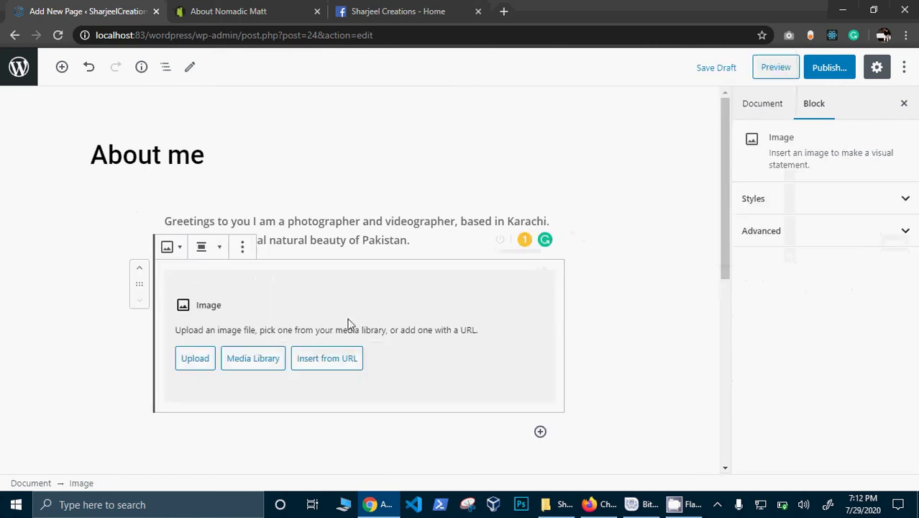
{"action": "left_click", "coordinate": [198, 359]}
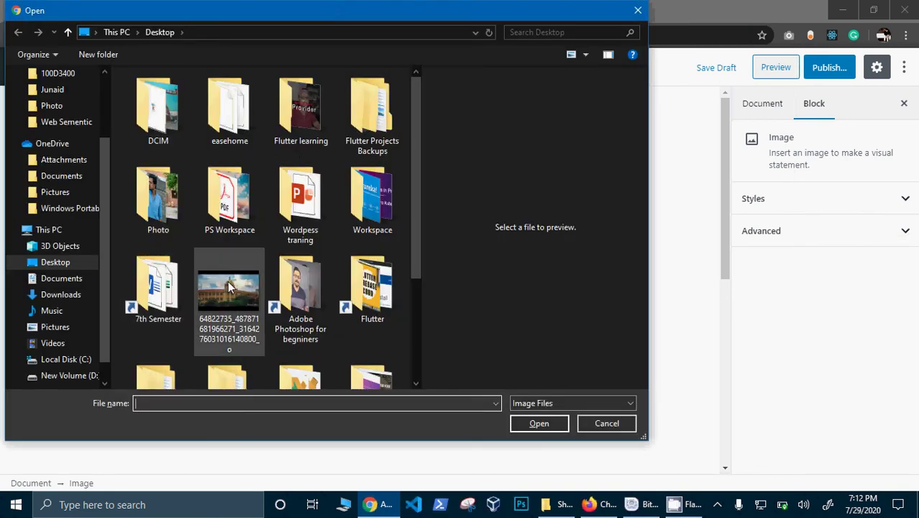
{"action": "scroll", "coordinate": [229, 205], "scroll_direction": "down", "scroll_amount": 5}
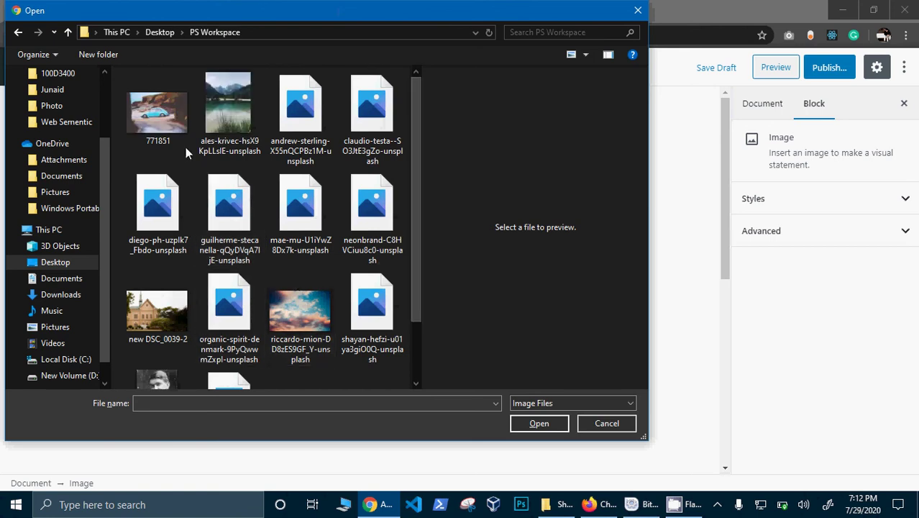
{"action": "double_click", "coordinate": [150, 136]}
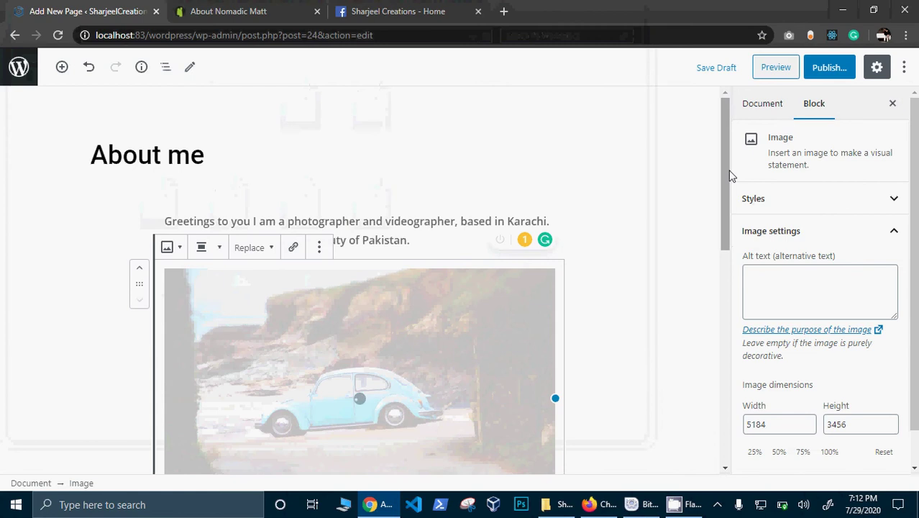
{"action": "left_click_drag", "start_coordinate": [730, 175], "coordinate": [730, 246]}
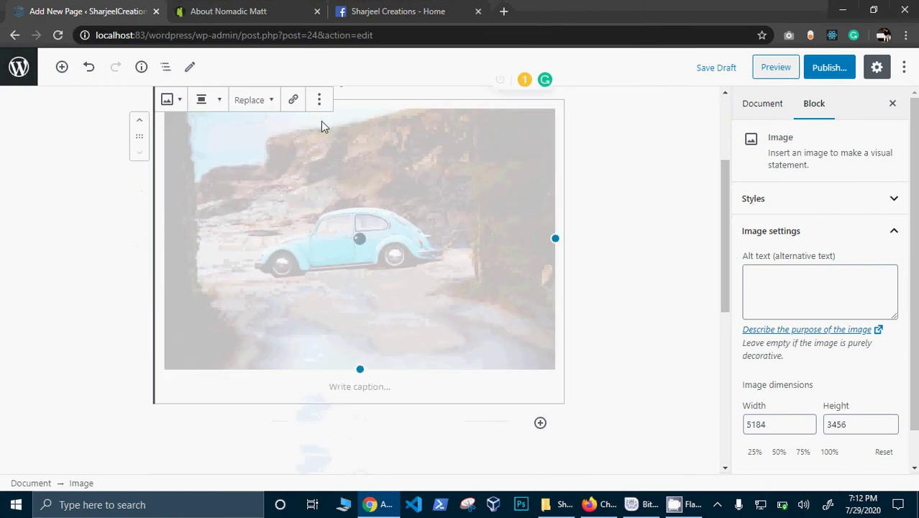
{"action": "left_click", "coordinate": [319, 101]}
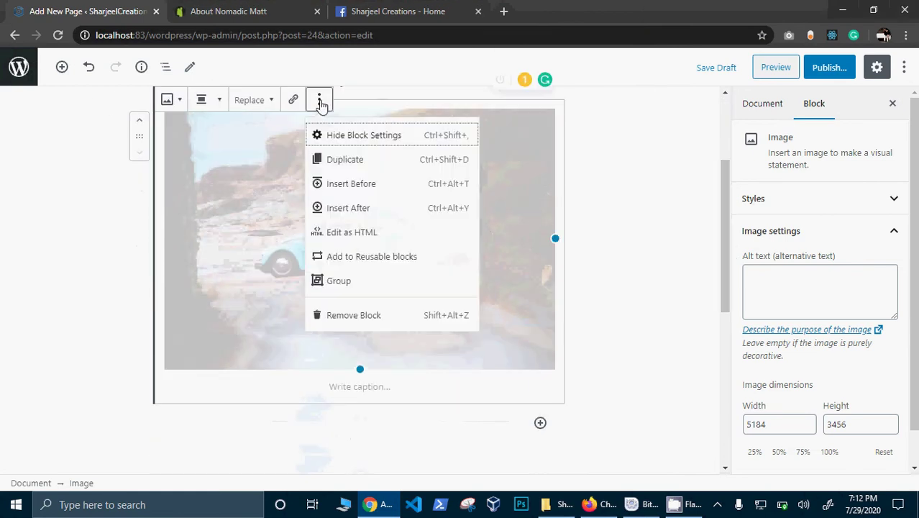
{"action": "left_click", "coordinate": [349, 315]}
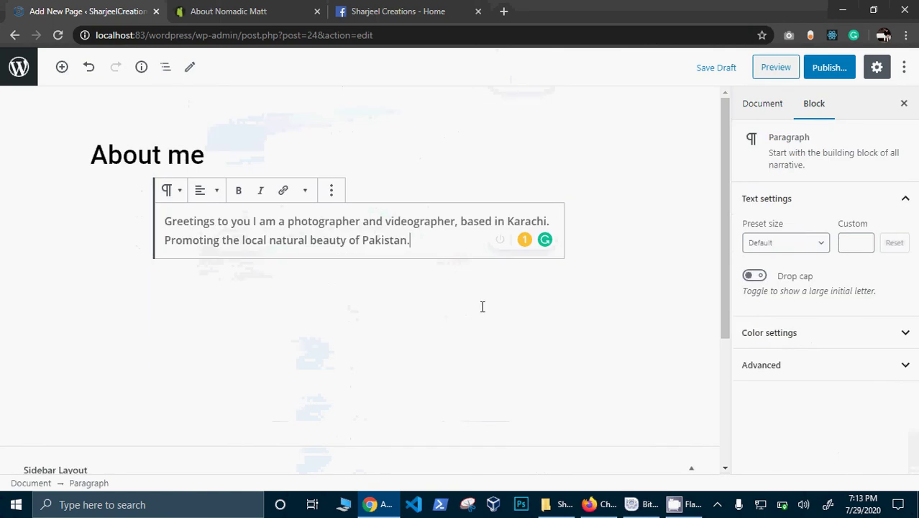
Step: Add an image block below the greeting paragraph and choose to upload a file
{"action": "key", "text": "Return"}
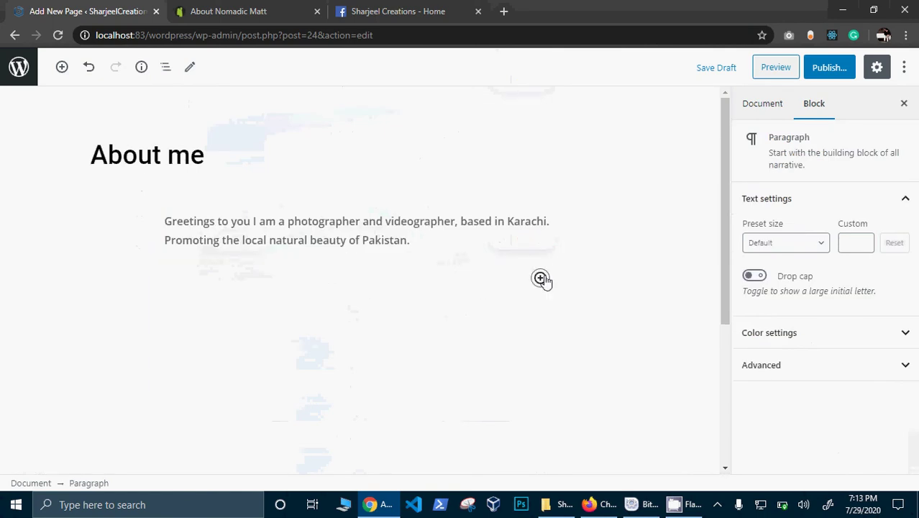
{"action": "left_click", "coordinate": [541, 278]}
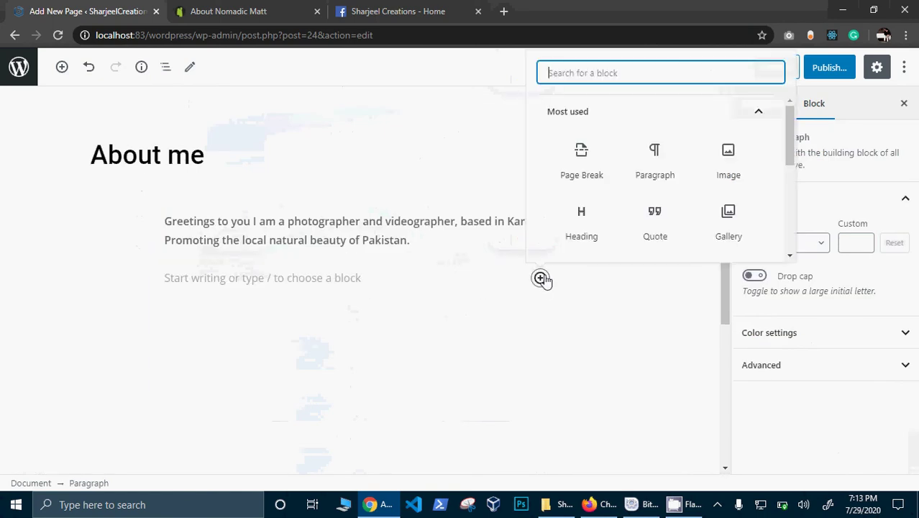
{"action": "left_click", "coordinate": [716, 178]}
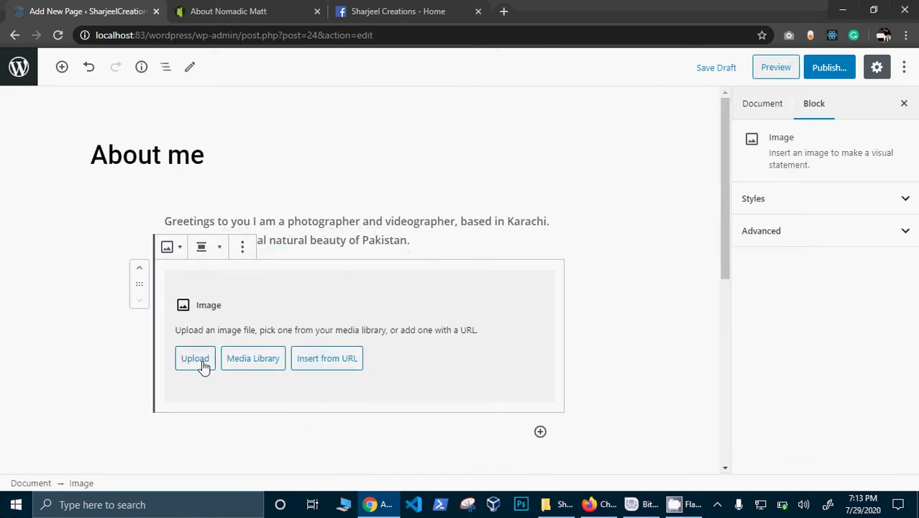
{"action": "left_click", "coordinate": [202, 361]}
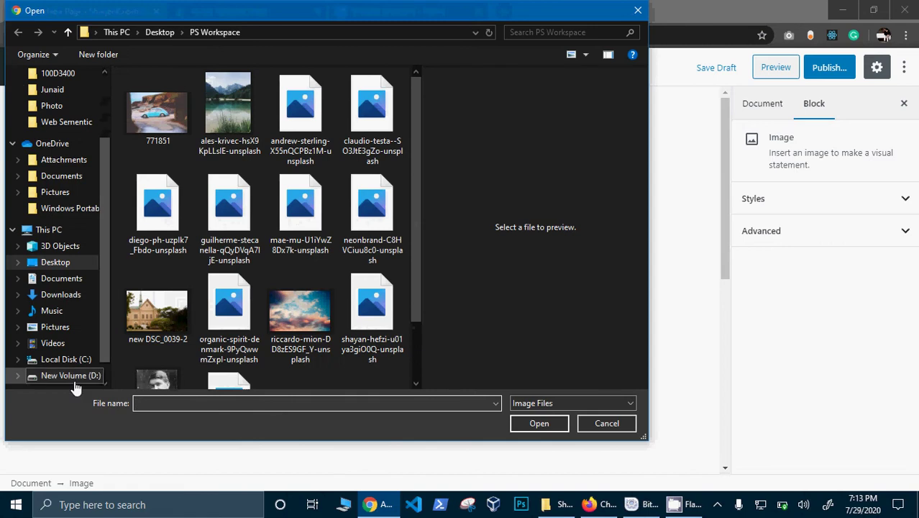
Step: Browse New Volume (D:), undoing an accidental move of the Books Summeries folder
{"action": "left_click", "coordinate": [72, 377]}
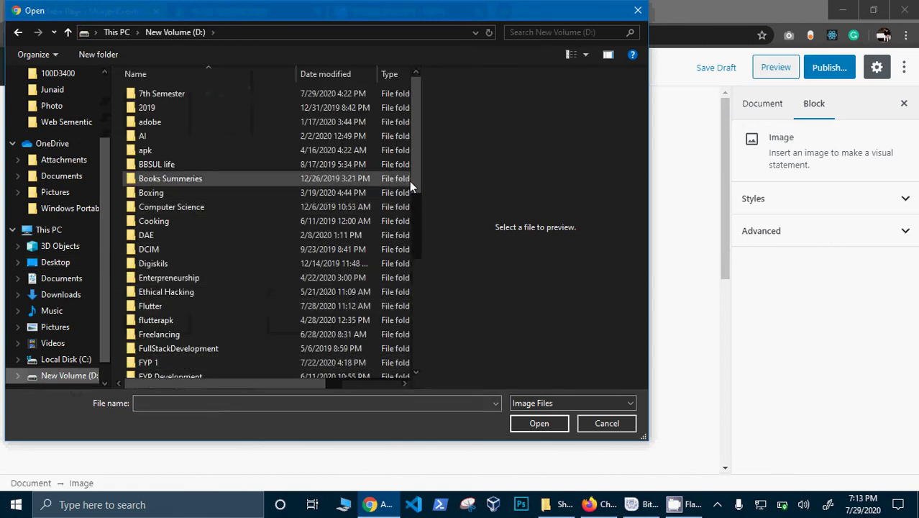
{"action": "left_click_drag", "start_coordinate": [410, 181], "coordinate": [410, 192]}
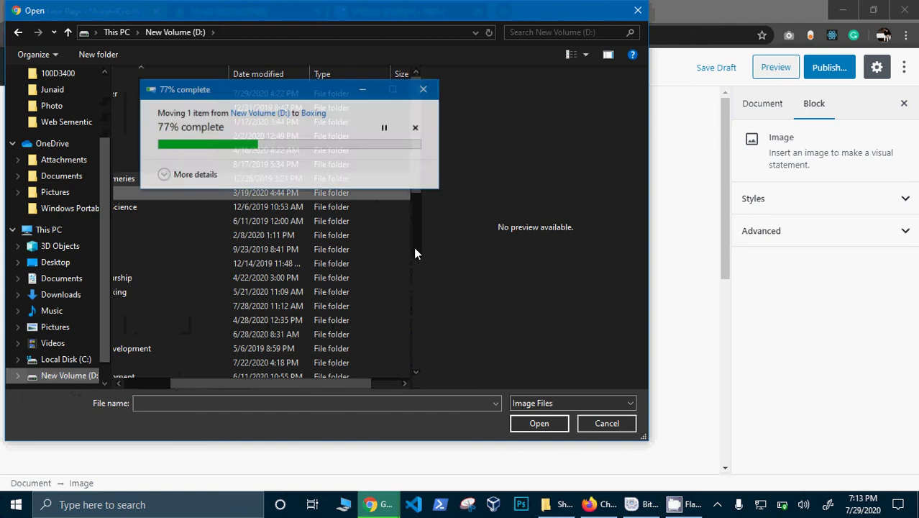
{"action": "key", "text": "ctrl+z"}
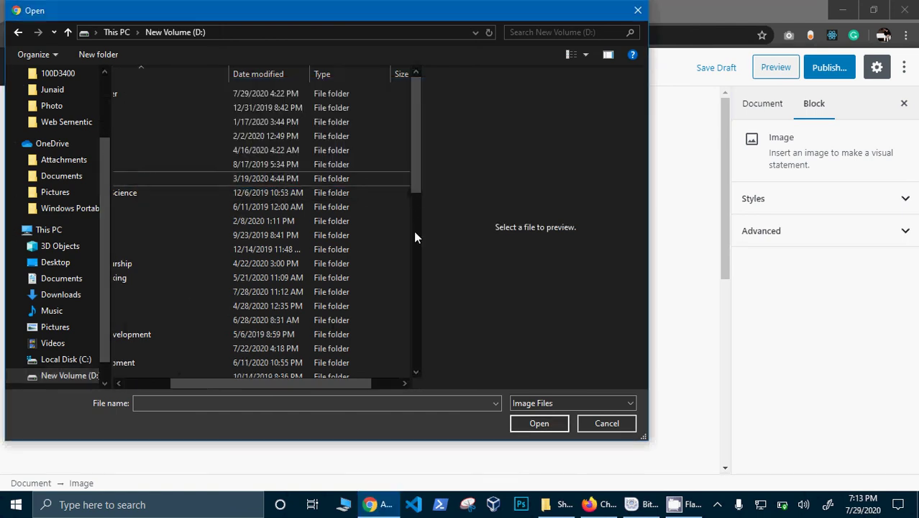
{"action": "left_click_drag", "start_coordinate": [413, 177], "coordinate": [412, 241]}
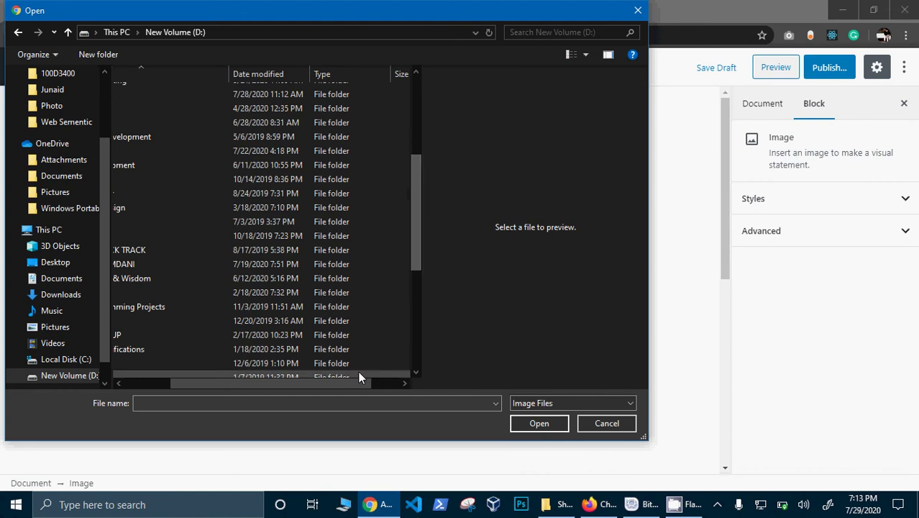
{"action": "left_click_drag", "start_coordinate": [358, 382], "coordinate": [192, 384]}
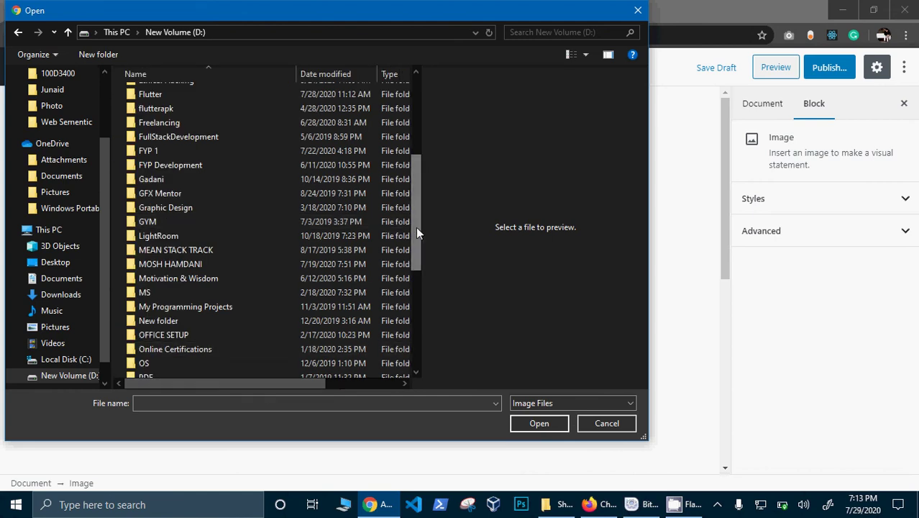
{"action": "left_click_drag", "start_coordinate": [415, 227], "coordinate": [410, 277]}
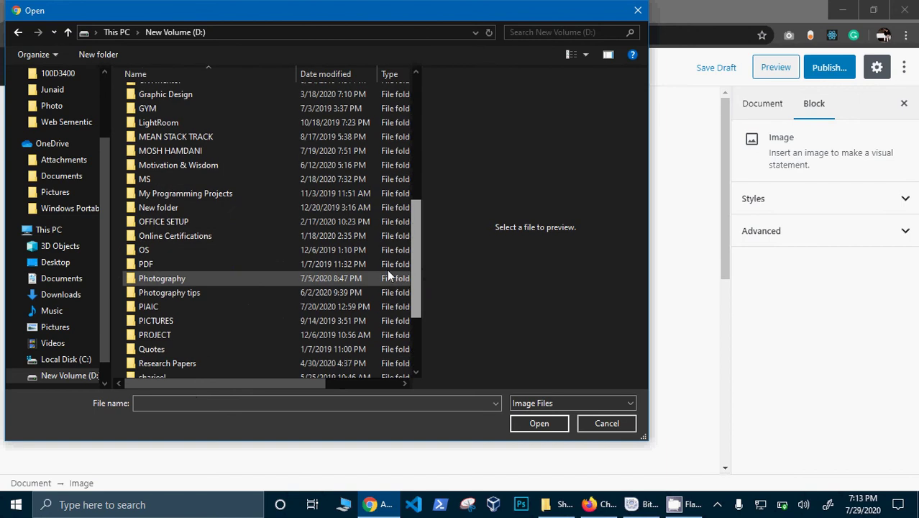
Step: Insert logo.png from D:\Photography\LOGO into the image block
{"action": "double_click", "coordinate": [259, 276]}
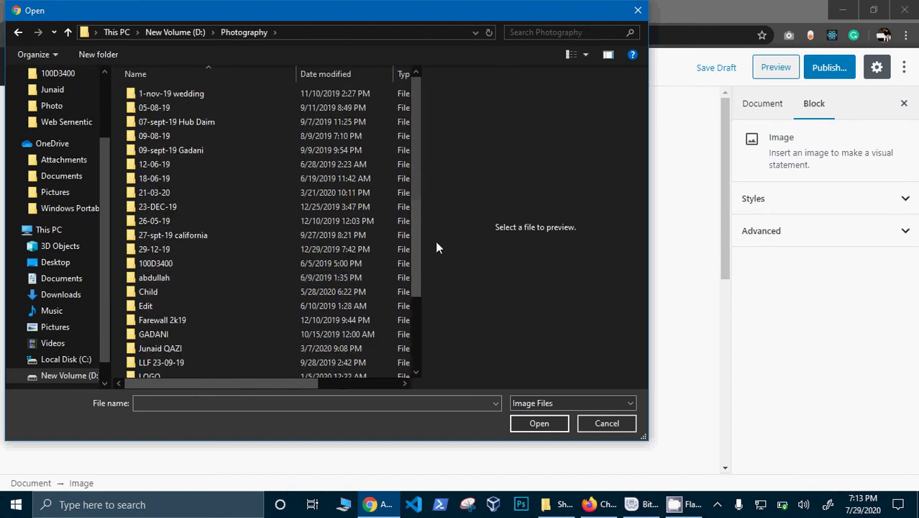
{"action": "key", "text": "alt+Left"}
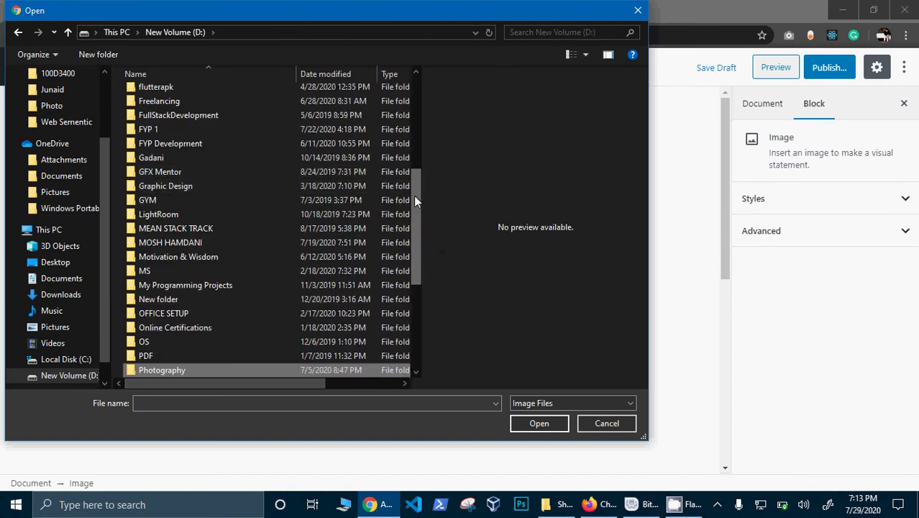
{"action": "left_click_drag", "start_coordinate": [414, 195], "coordinate": [414, 251]}
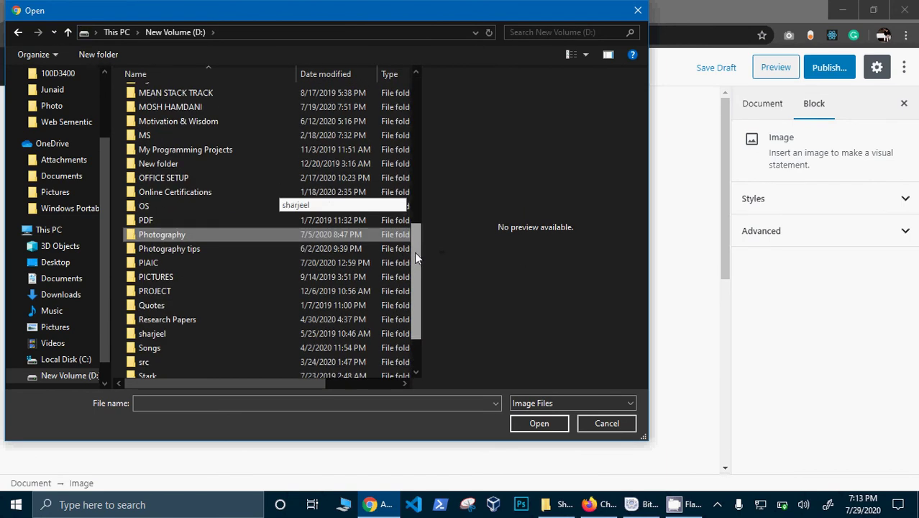
{"action": "double_click", "coordinate": [199, 234]}
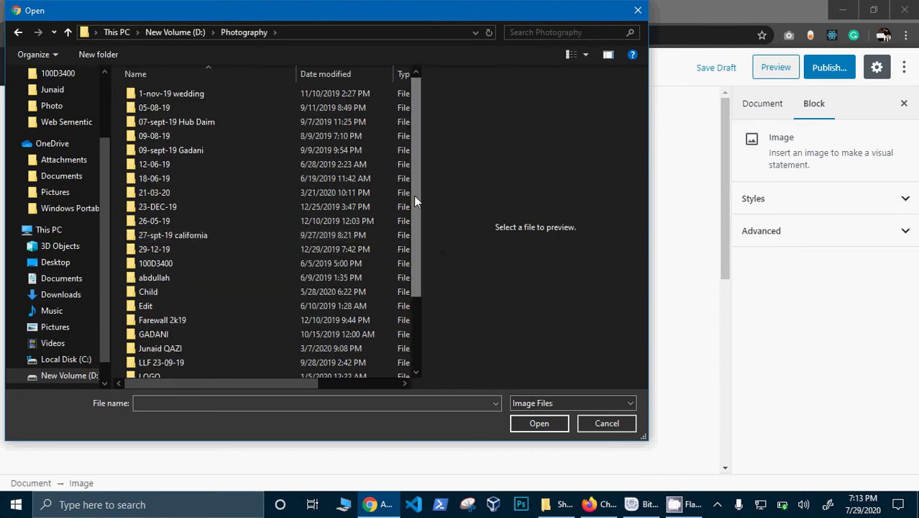
{"action": "left_click_drag", "start_coordinate": [415, 199], "coordinate": [430, 273]}
{"action": "double_click", "coordinate": [243, 286]}
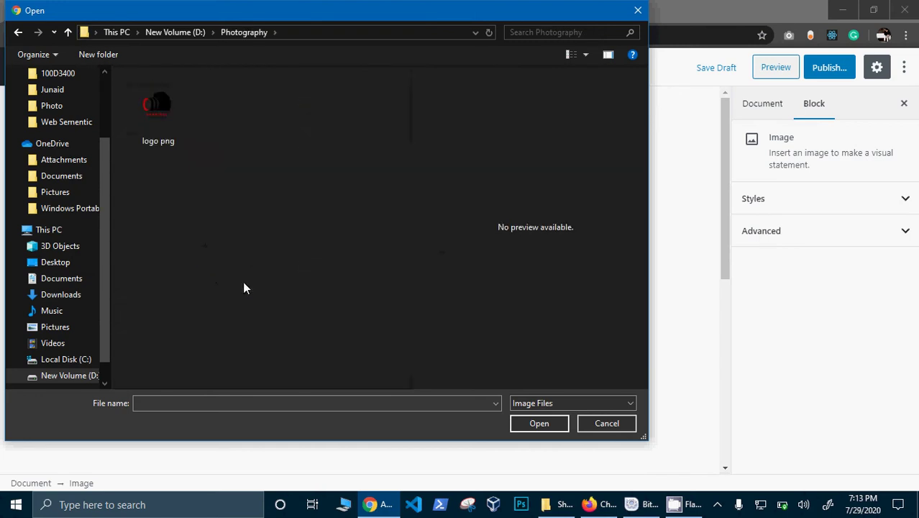
{"action": "double_click", "coordinate": [171, 133]}
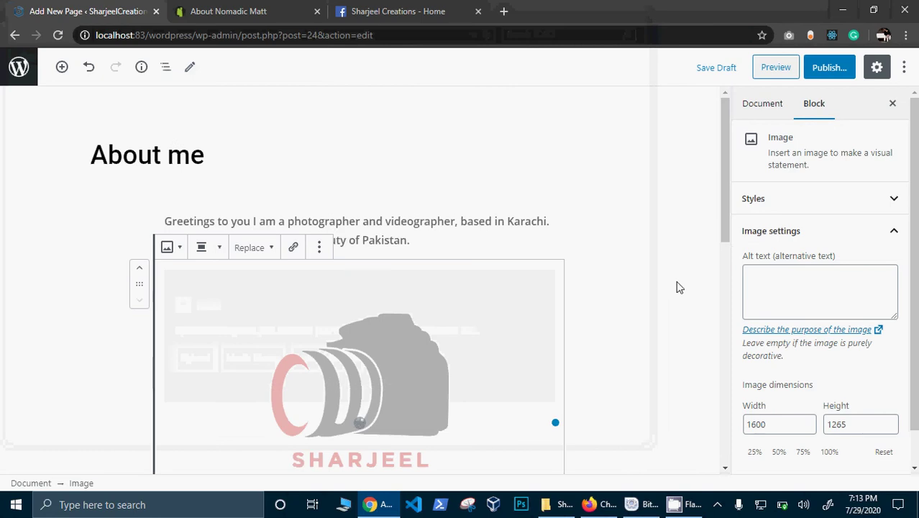
Step: Add a new block below the logo image and browse the inserter's Widgets category
{"action": "left_click_drag", "start_coordinate": [726, 193], "coordinate": [728, 267]}
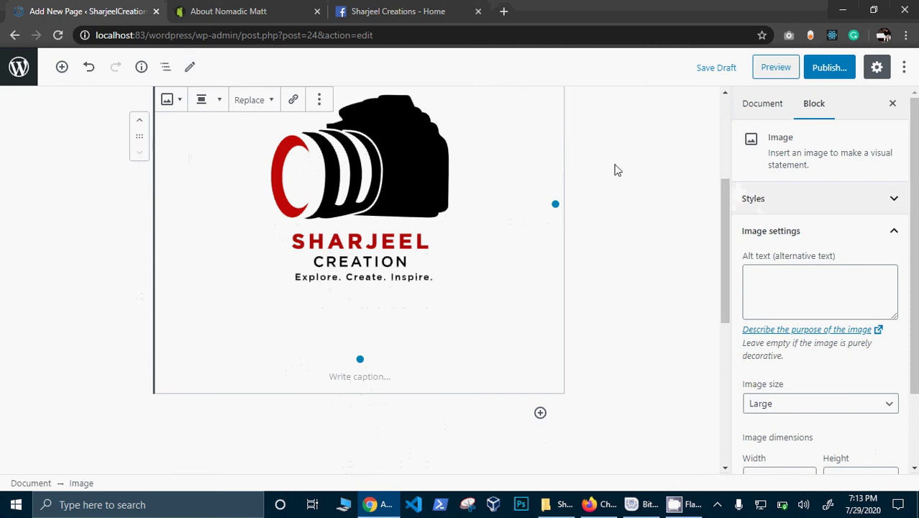
{"action": "left_click", "coordinate": [540, 412]}
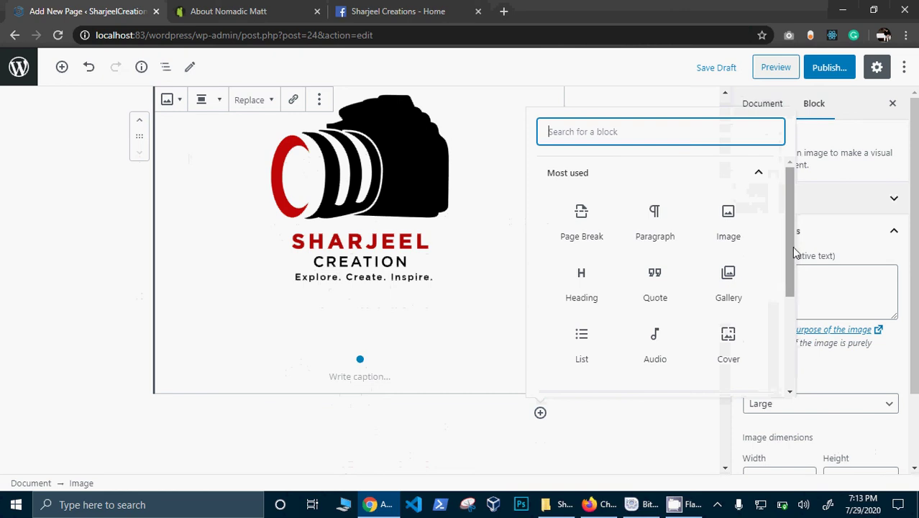
{"action": "left_click_drag", "start_coordinate": [794, 252], "coordinate": [729, 328]}
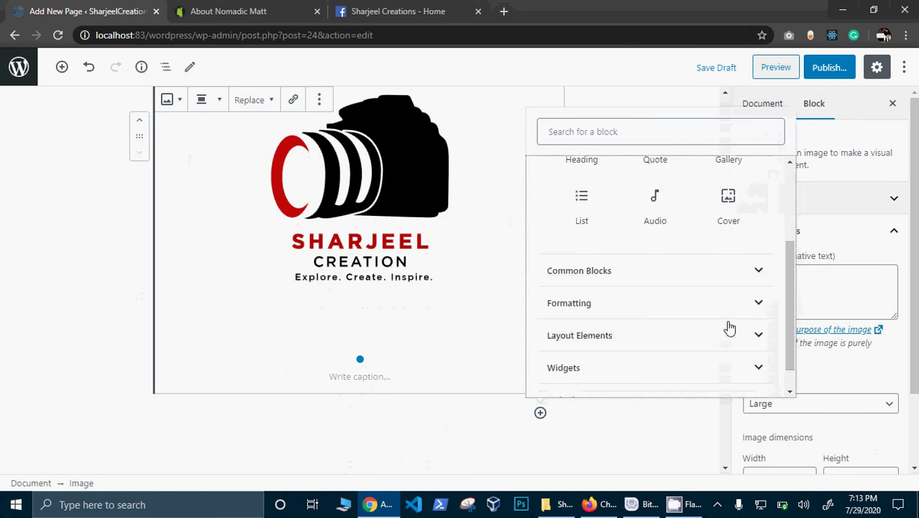
{"action": "left_click", "coordinate": [729, 384]}
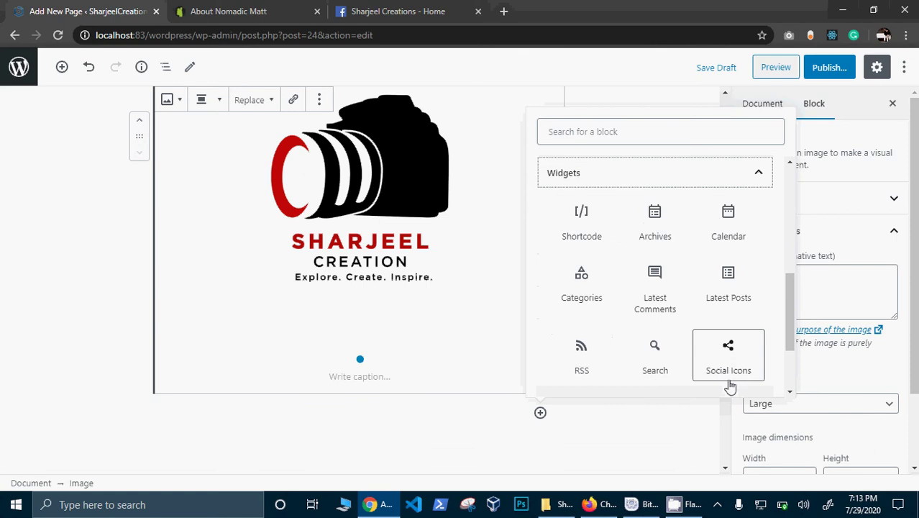
{"action": "left_click", "coordinate": [717, 504]}
{"action": "right_click", "coordinate": [712, 454]}
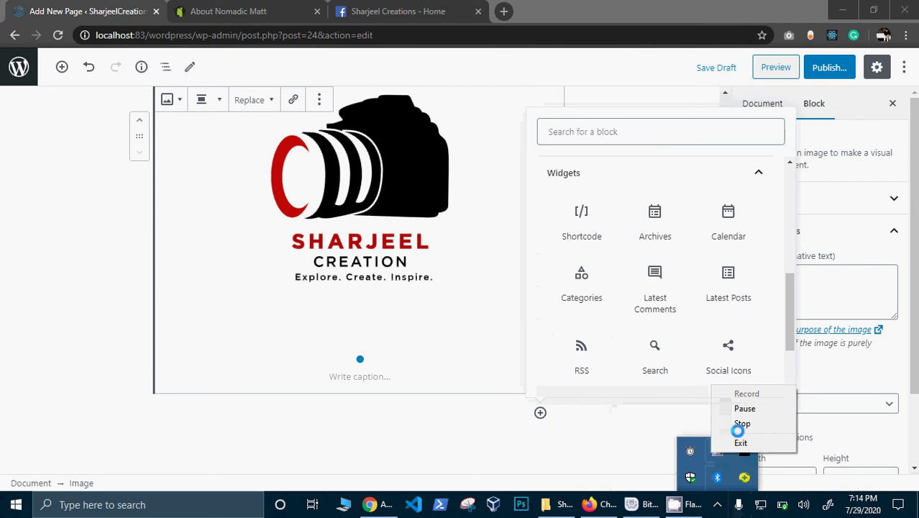
{"action": "left_click", "coordinate": [730, 408]}
{"action": "left_click", "coordinate": [770, 393]}
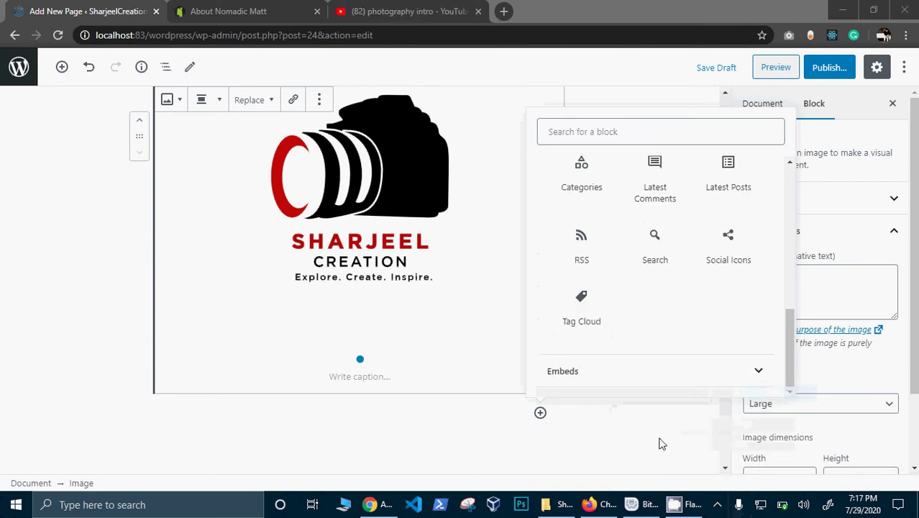
Step: Insert a YouTube embed block from the Embeds category
{"action": "left_click_drag", "start_coordinate": [789, 325], "coordinate": [789, 268]}
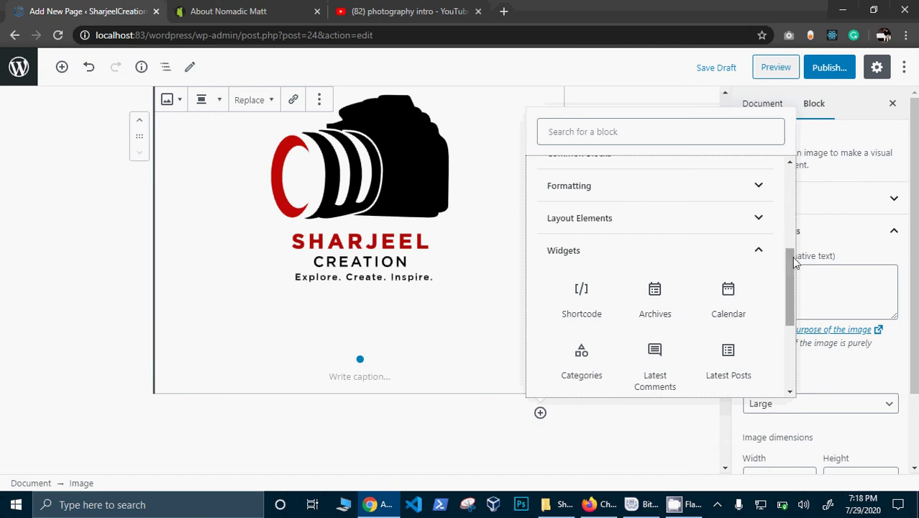
{"action": "left_click_drag", "start_coordinate": [789, 288], "coordinate": [789, 378]}
{"action": "left_click", "coordinate": [607, 361]}
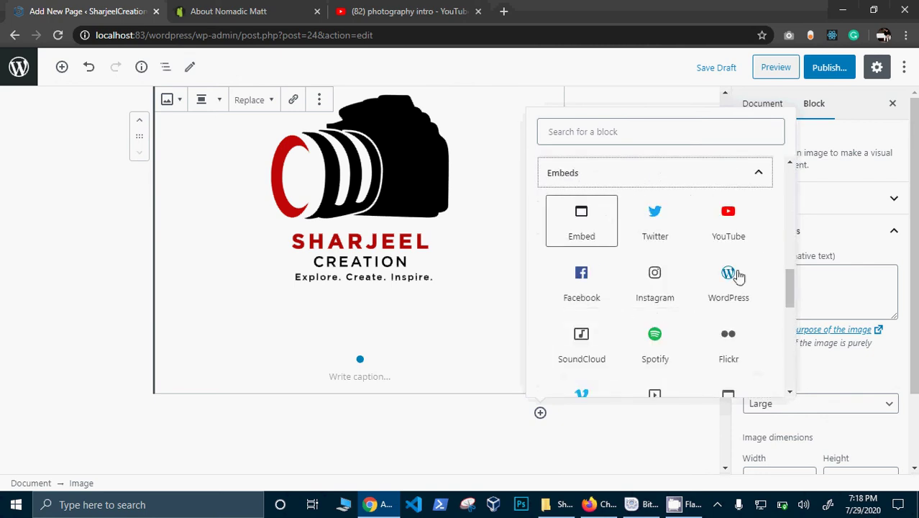
{"action": "left_click", "coordinate": [723, 214]}
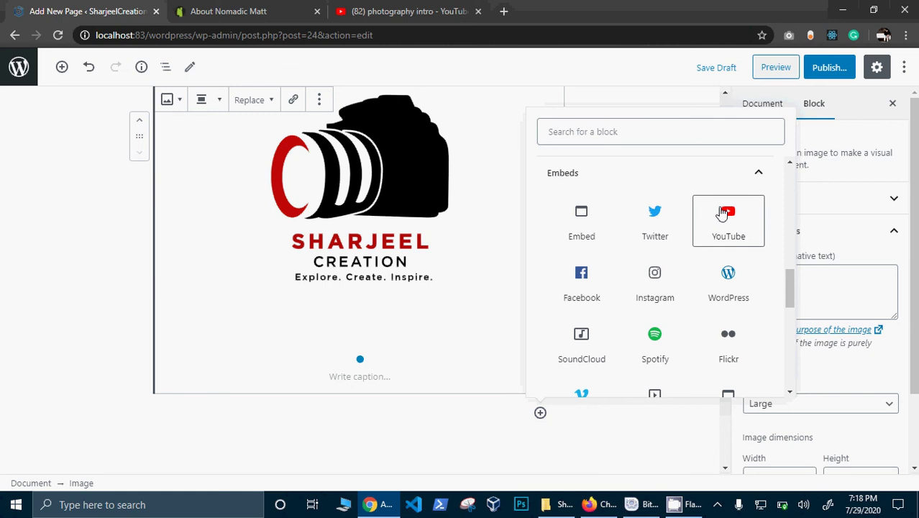
Step: Copy the 'Intro template Photography Logo' video's URL from YouTube for the embed
{"action": "left_click", "coordinate": [409, 11]}
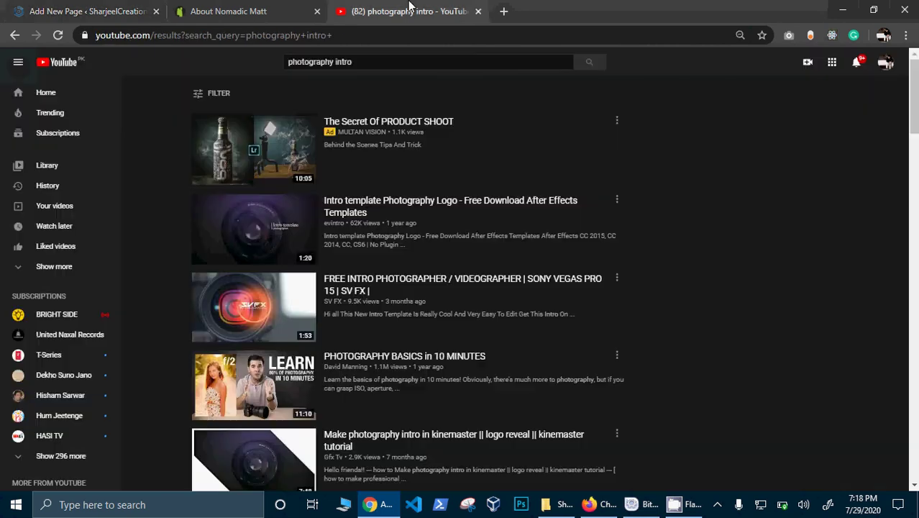
{"action": "left_click", "coordinate": [272, 226]}
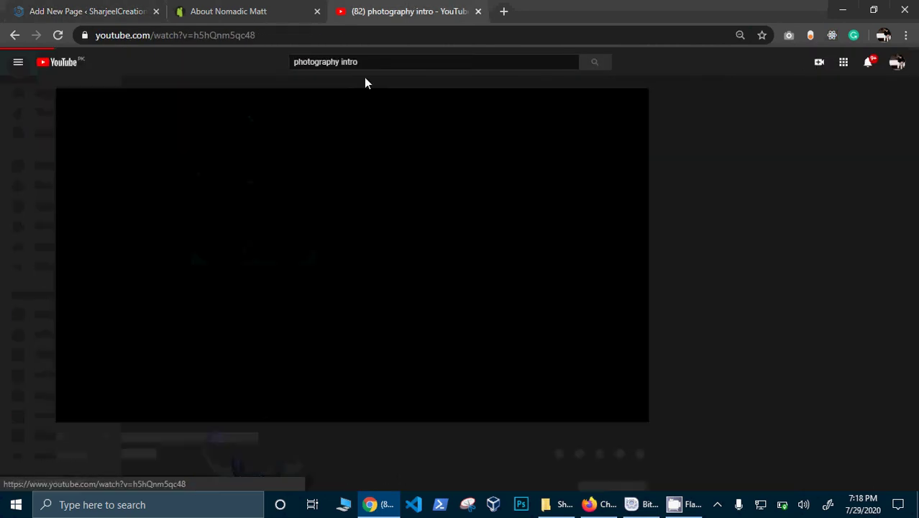
{"action": "left_click", "coordinate": [336, 39]}
{"action": "key", "text": "ctrl+c"}
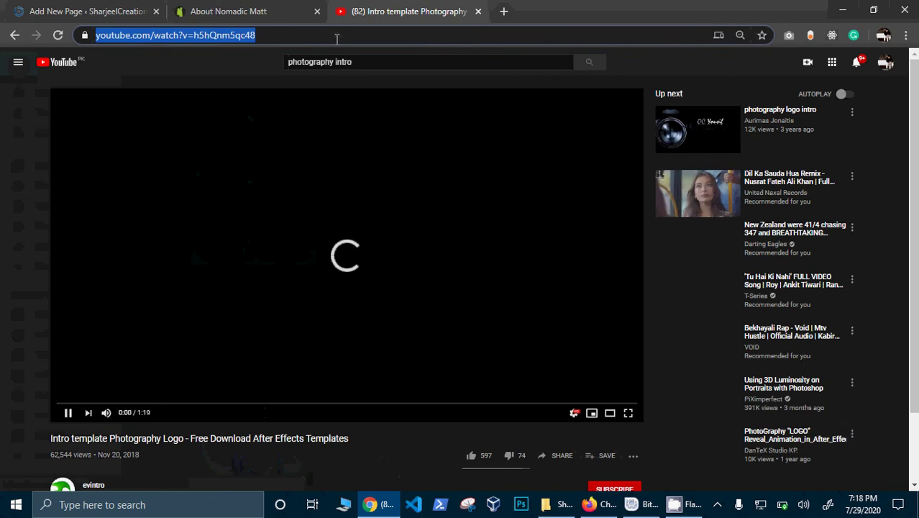
{"action": "left_click", "coordinate": [56, 9]}
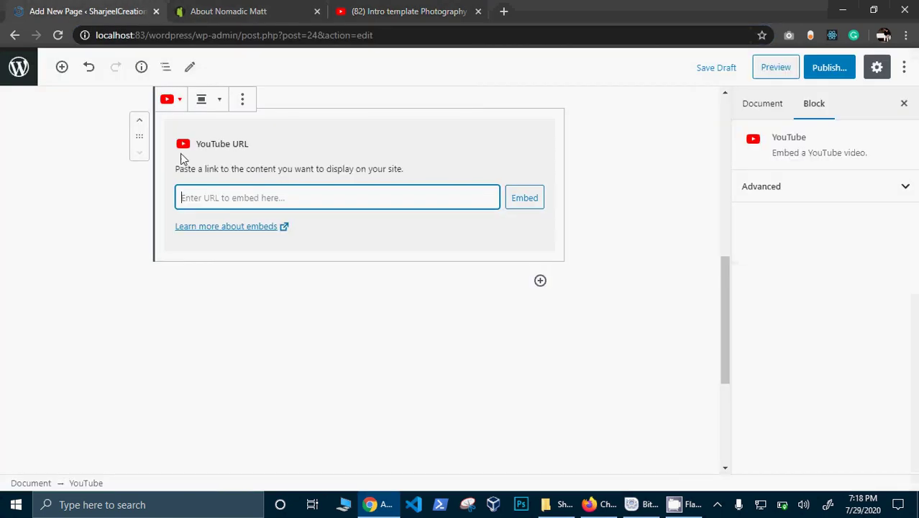
Step: Paste the 'Intro template Photography Logo' link into the YouTube block and embed it
{"action": "key", "text": "ctrl+v"}
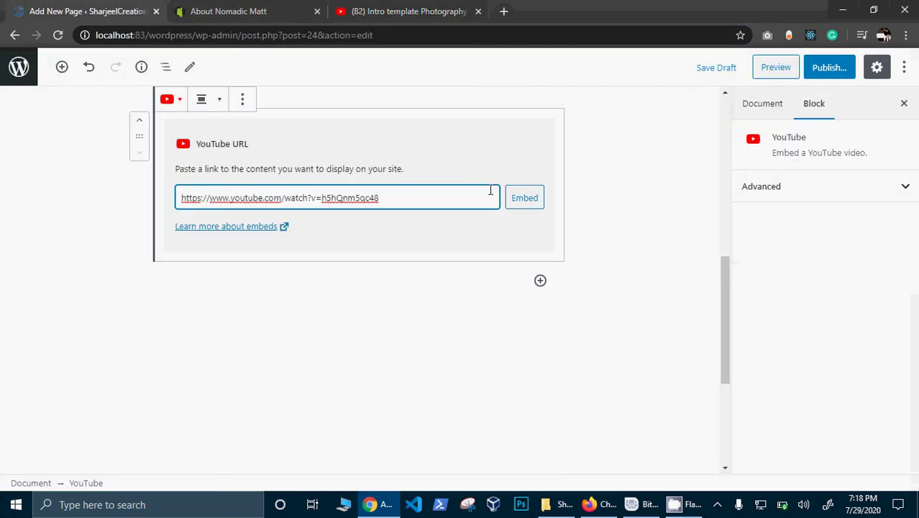
{"action": "left_click", "coordinate": [529, 207]}
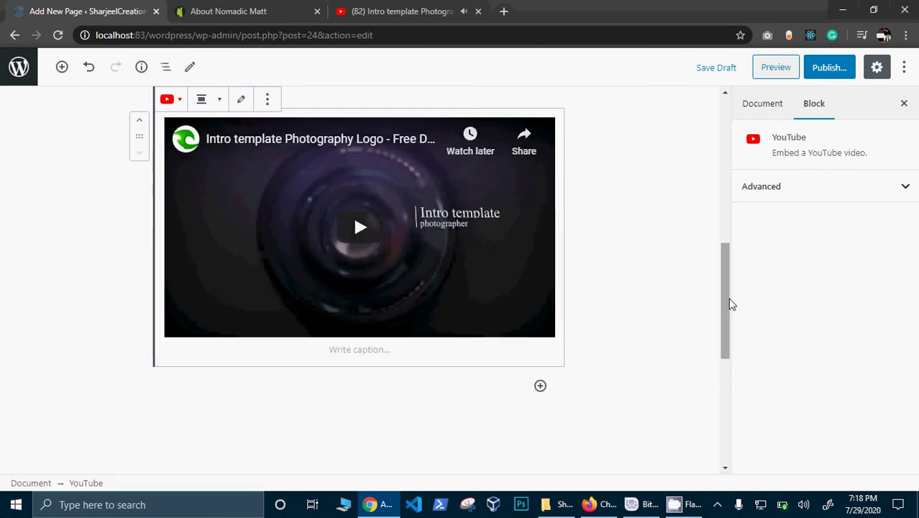
{"action": "left_click_drag", "start_coordinate": [730, 304], "coordinate": [729, 122]}
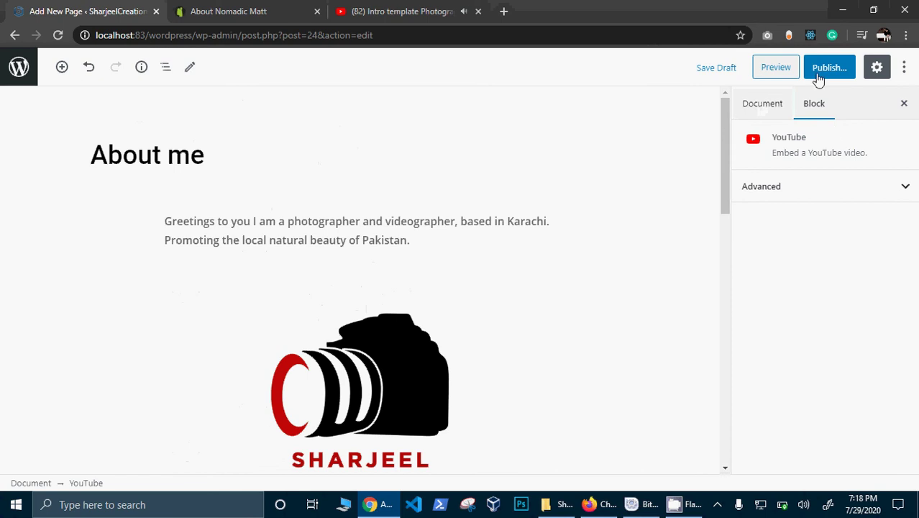
Step: Publish About me with Password Protected visibility and a page password, then view it live
{"action": "left_click", "coordinate": [839, 67]}
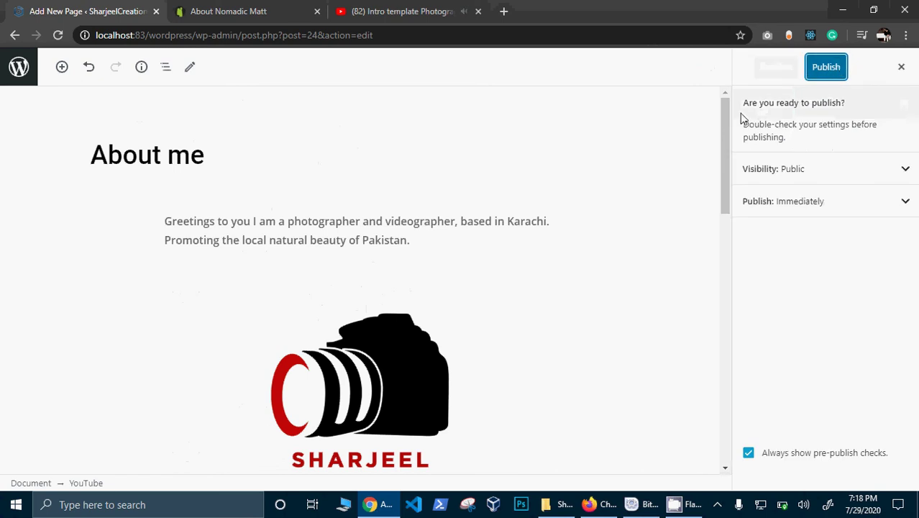
{"action": "left_click", "coordinate": [819, 172]}
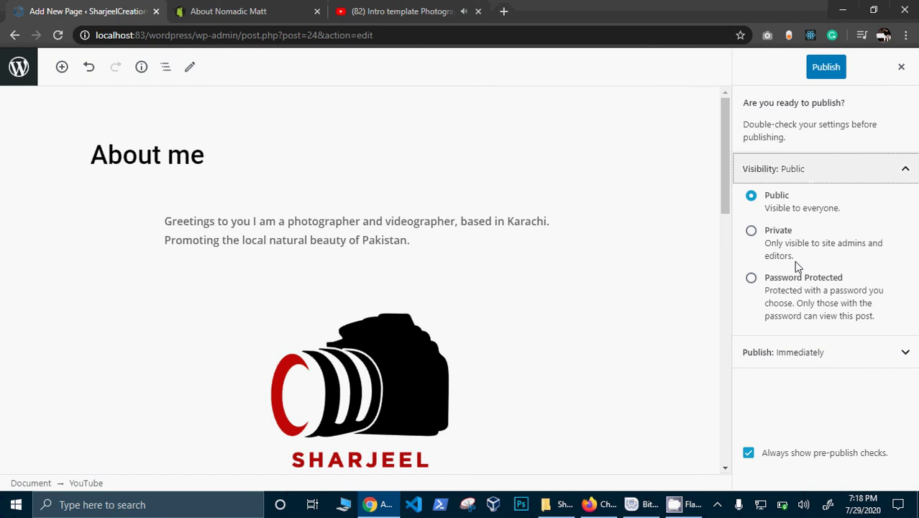
{"action": "left_click", "coordinate": [752, 282]}
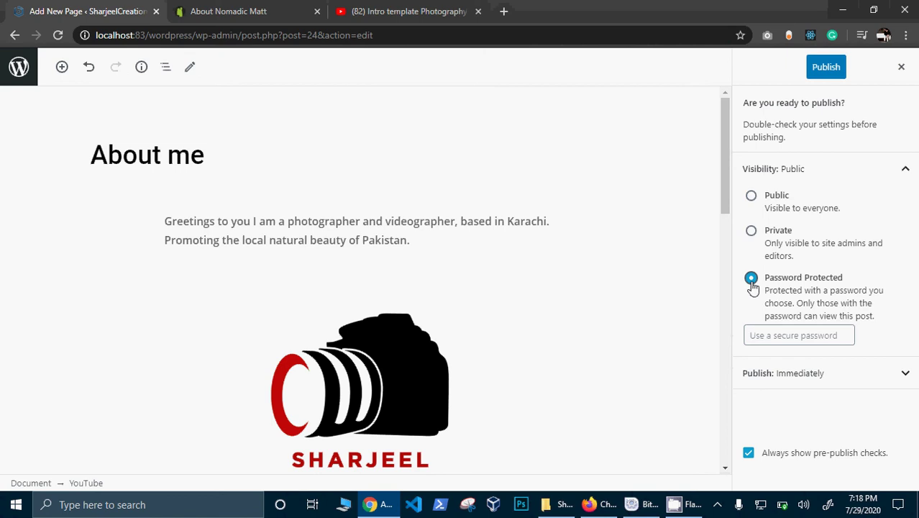
{"action": "left_click", "coordinate": [772, 336]}
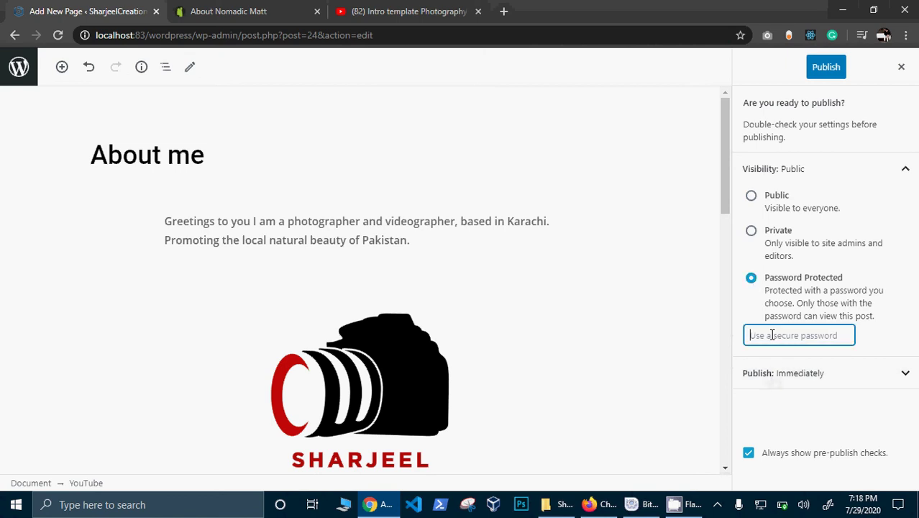
{"action": "type", "text": "123"}
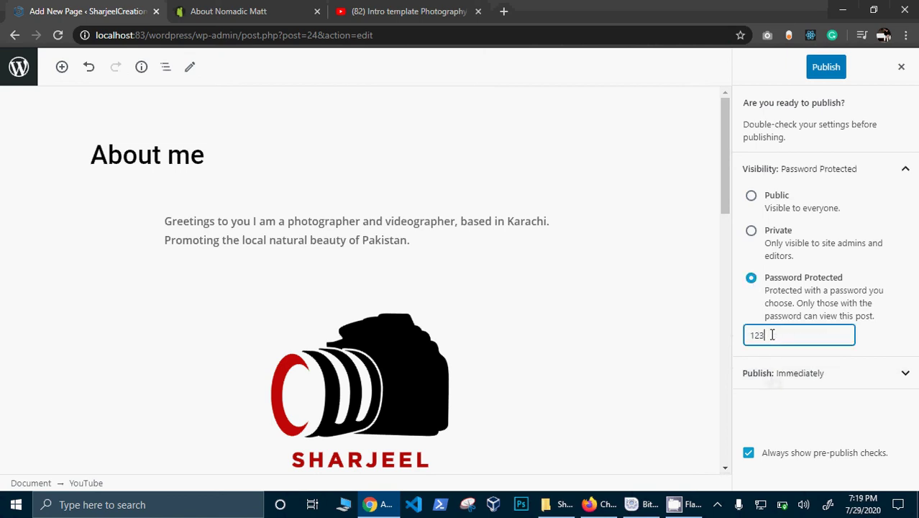
{"action": "left_click", "coordinate": [831, 75]}
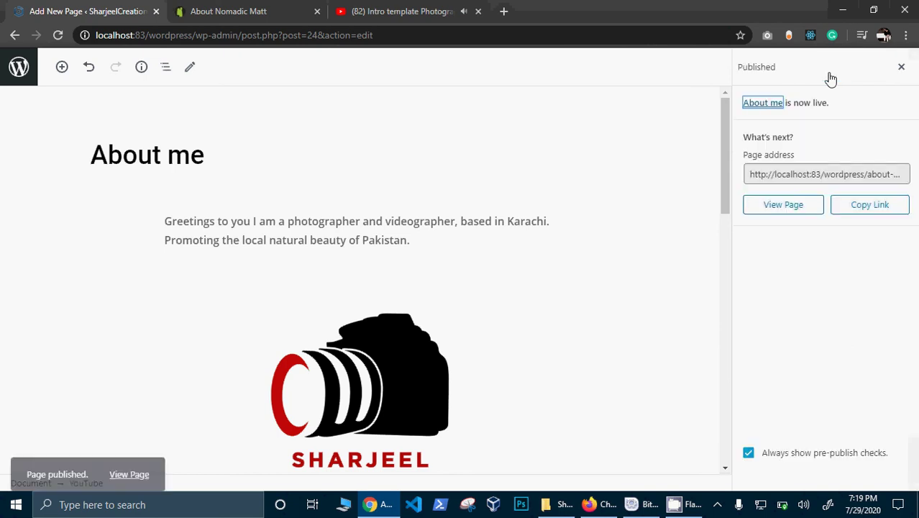
{"action": "left_click", "coordinate": [795, 207]}
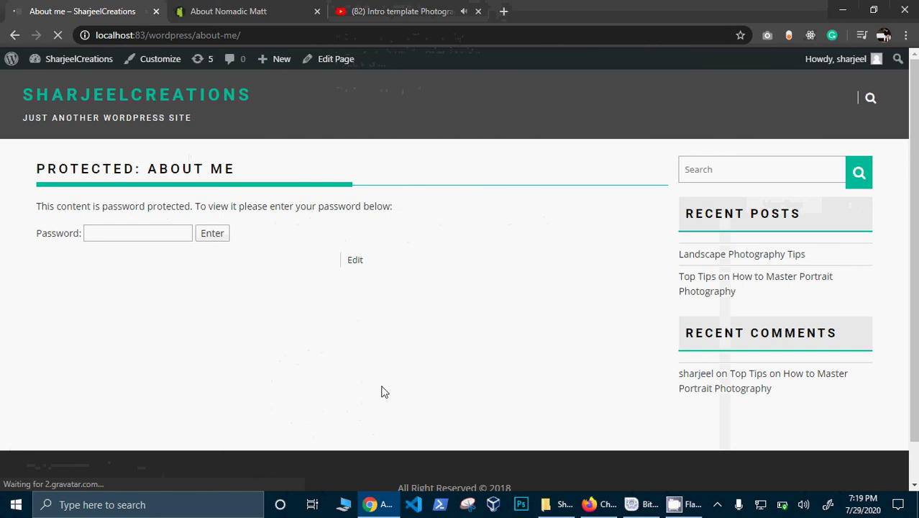
Step: Unlock the About me page with its password, view its content, then open it in the editor
{"action": "left_click", "coordinate": [127, 236]}
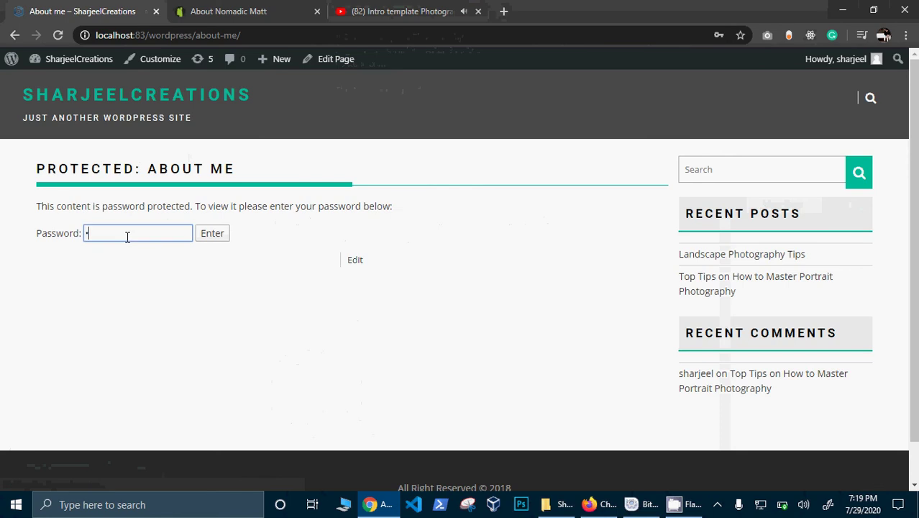
{"action": "left_click", "coordinate": [210, 236]}
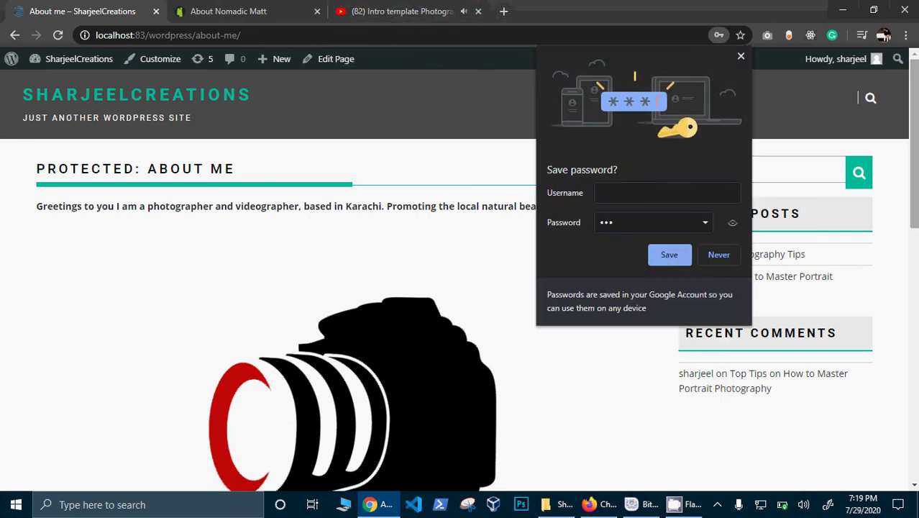
{"action": "scroll", "coordinate": [915, 155], "scroll_direction": "down", "scroll_amount": 4}
{"action": "scroll", "coordinate": [912, 310], "scroll_direction": "down", "scroll_amount": 6}
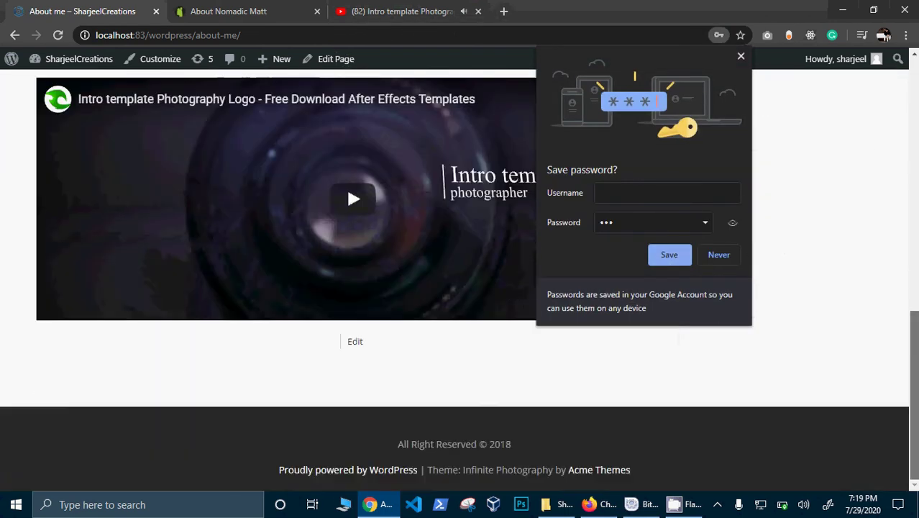
{"action": "scroll", "coordinate": [912, 311], "scroll_direction": "up", "scroll_amount": 5}
{"action": "scroll", "coordinate": [912, 311], "scroll_direction": "down", "scroll_amount": 3}
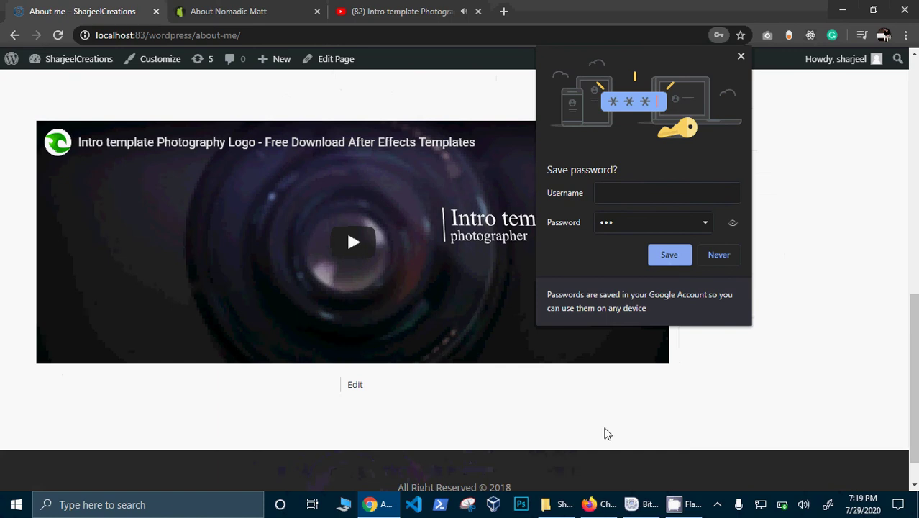
{"action": "left_click", "coordinate": [349, 390]}
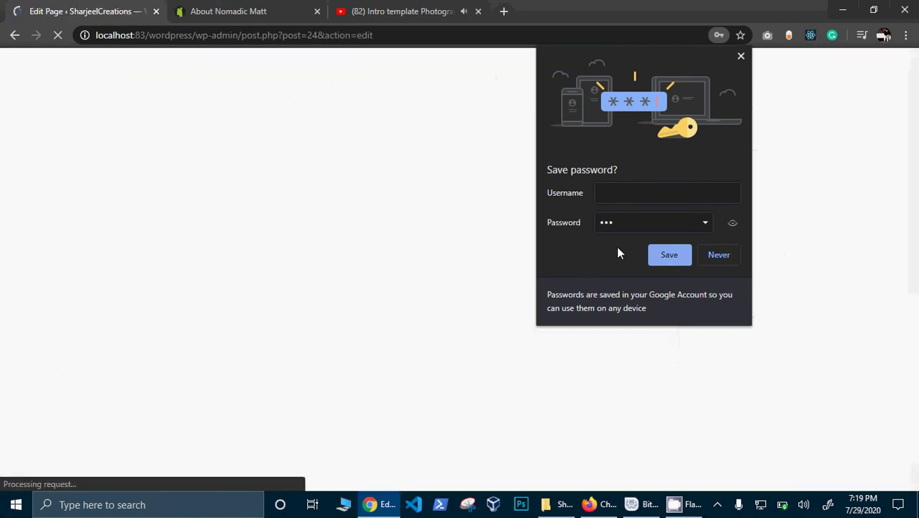
Step: Change the About me page's visibility from Password Protected to Public and update it
{"action": "left_click", "coordinate": [739, 59]}
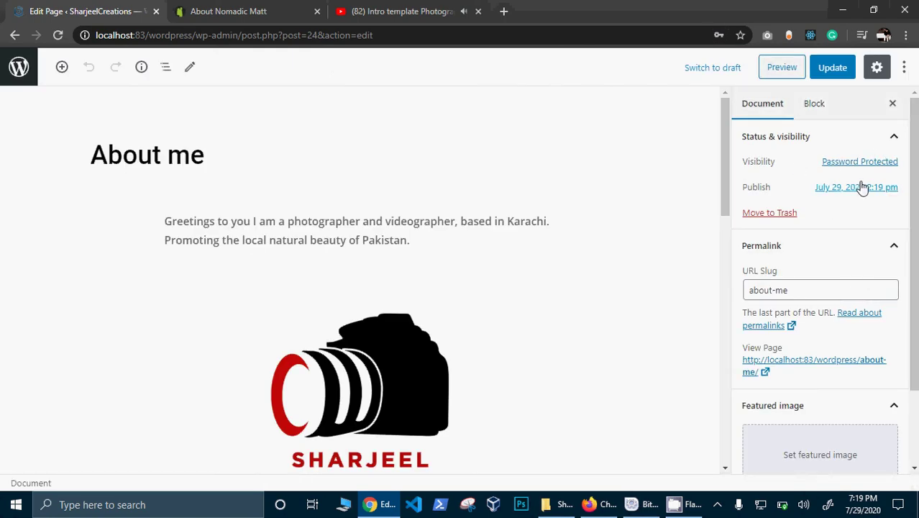
{"action": "left_click", "coordinate": [844, 165]}
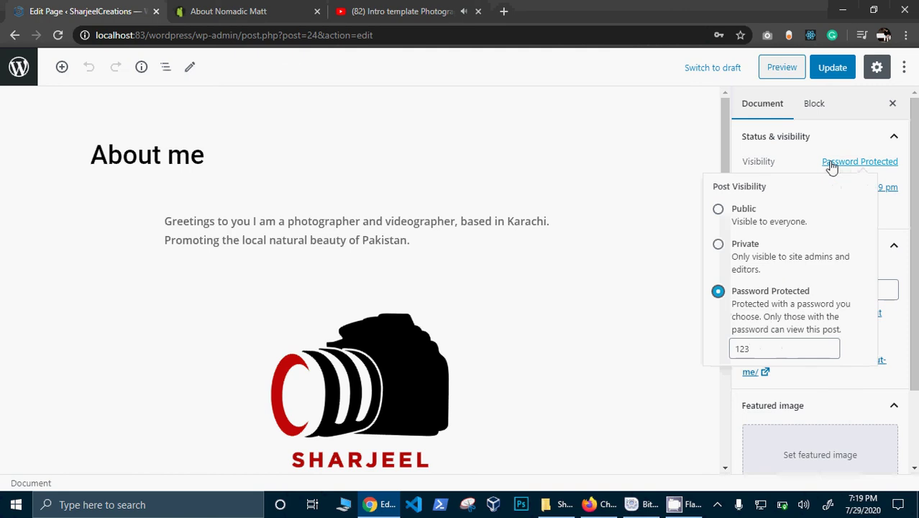
{"action": "left_click", "coordinate": [719, 210]}
{"action": "left_click", "coordinate": [847, 66]}
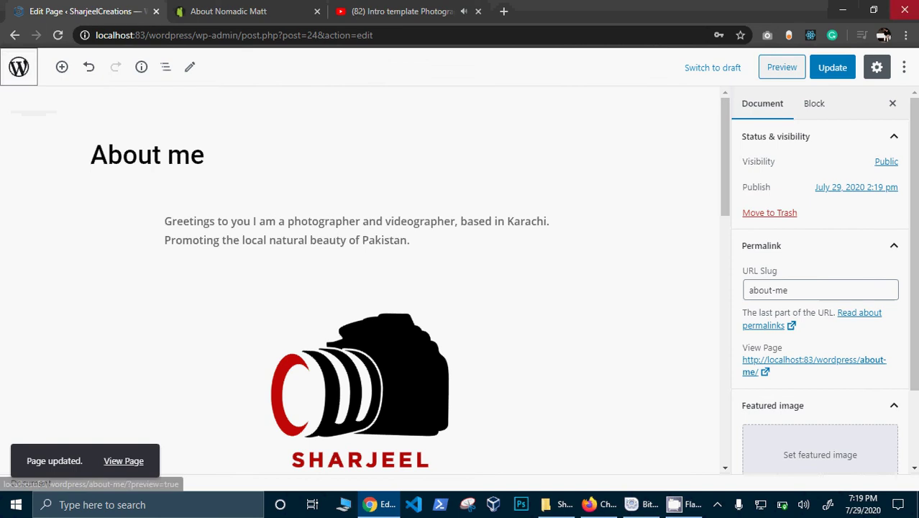
{"action": "left_click", "coordinate": [847, 71]}
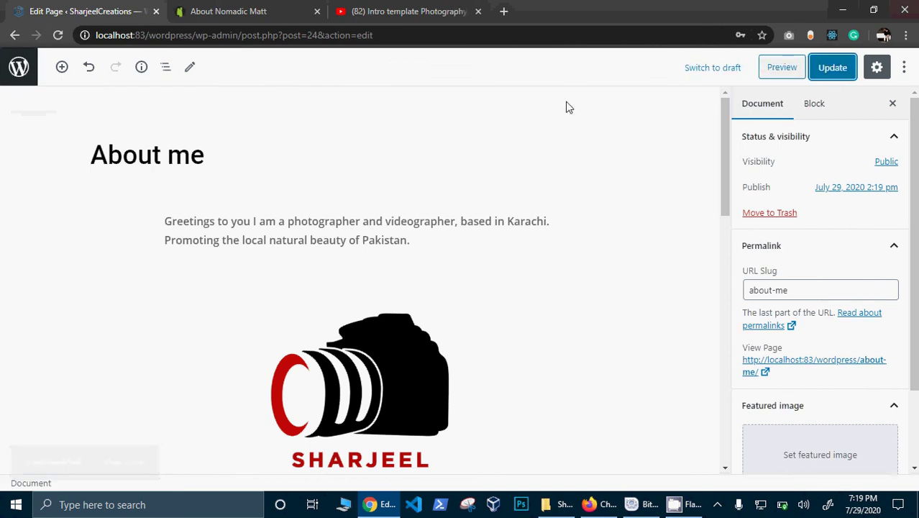
{"action": "left_click", "coordinate": [838, 72]}
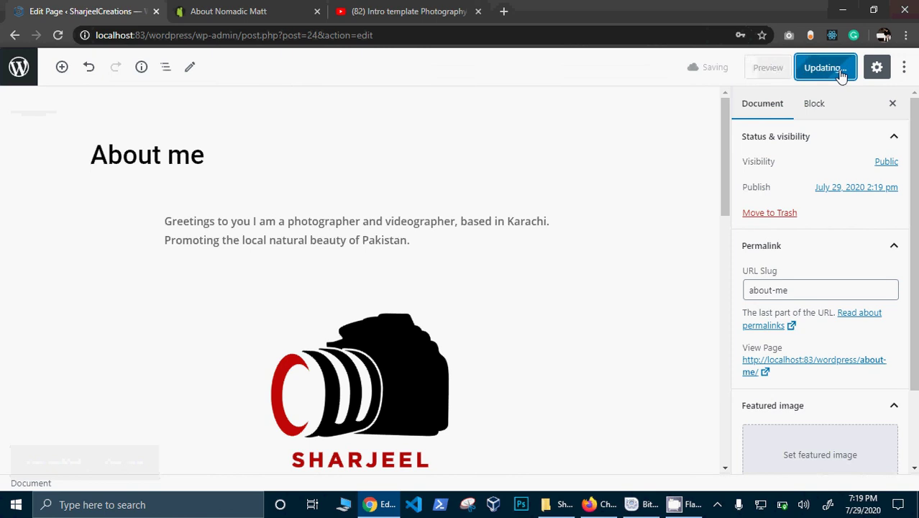
{"action": "left_click", "coordinate": [17, 81]}
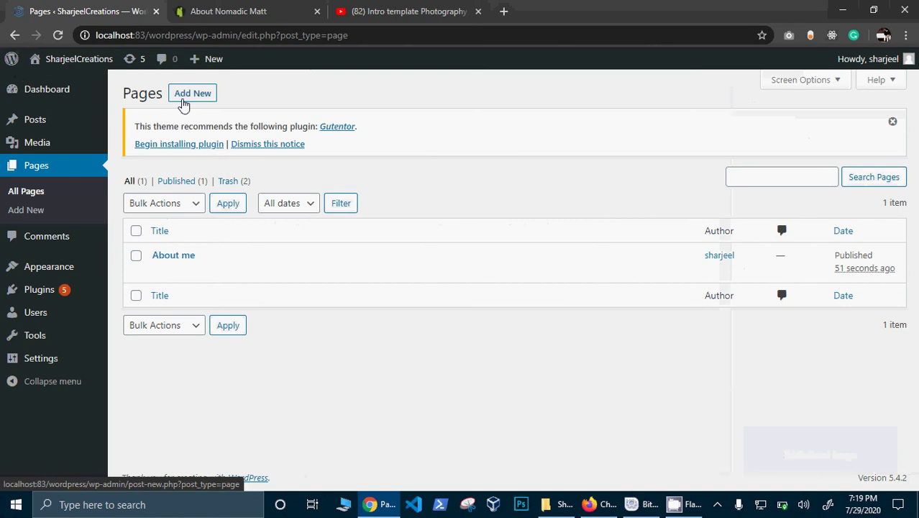
Step: Create a new page titled 'Blogs' and begin typing its first paragraph
{"action": "left_click", "coordinate": [192, 94]}
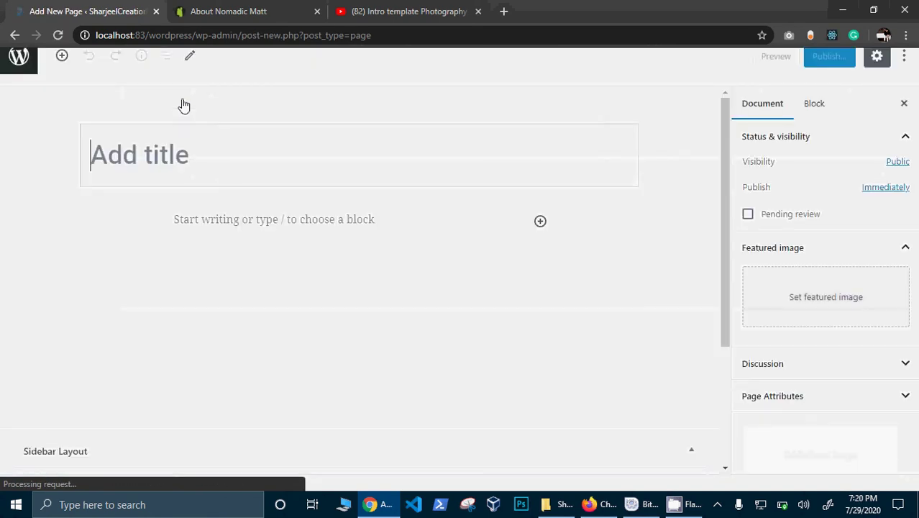
{"action": "type", "text": "Blogs"}
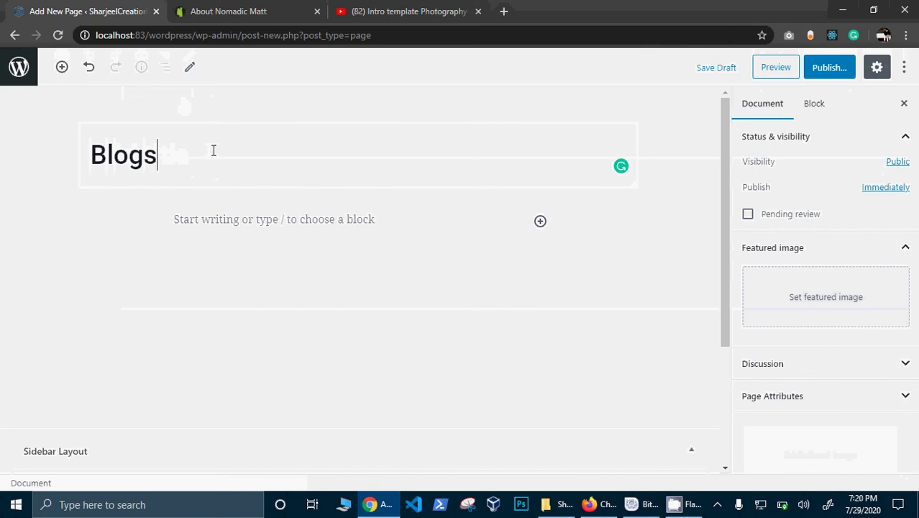
{"action": "left_click", "coordinate": [250, 215]}
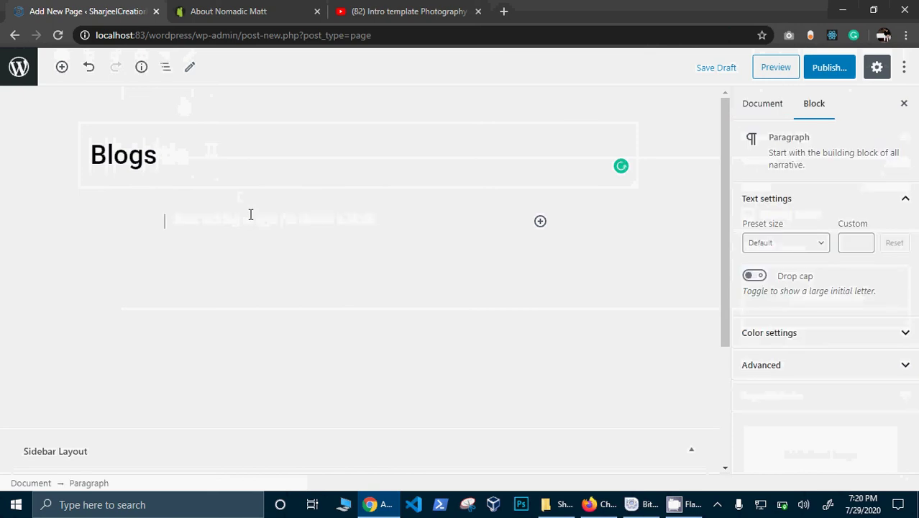
{"action": "type", "text": "Toturails about photography"}
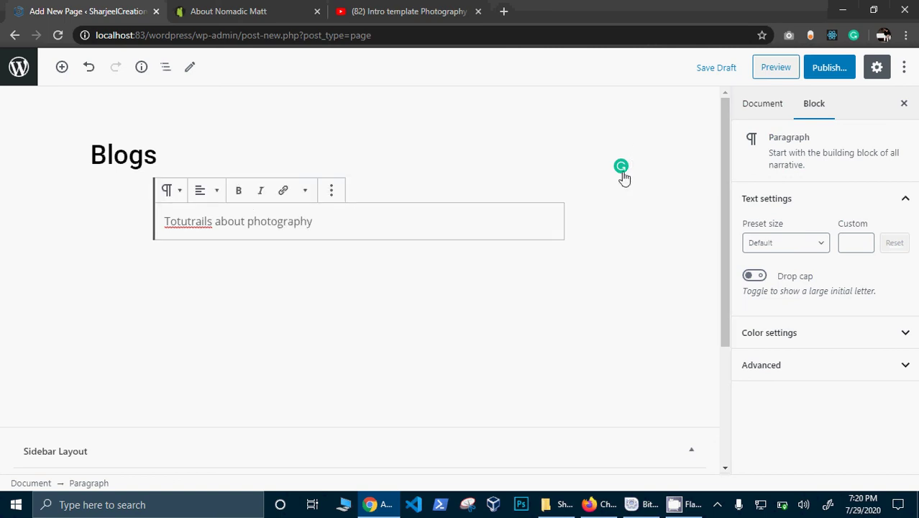
Step: Correct the paragraph's typos so it reads 'Tips and Tracks about photography'
{"action": "right_click", "coordinate": [201, 221]}
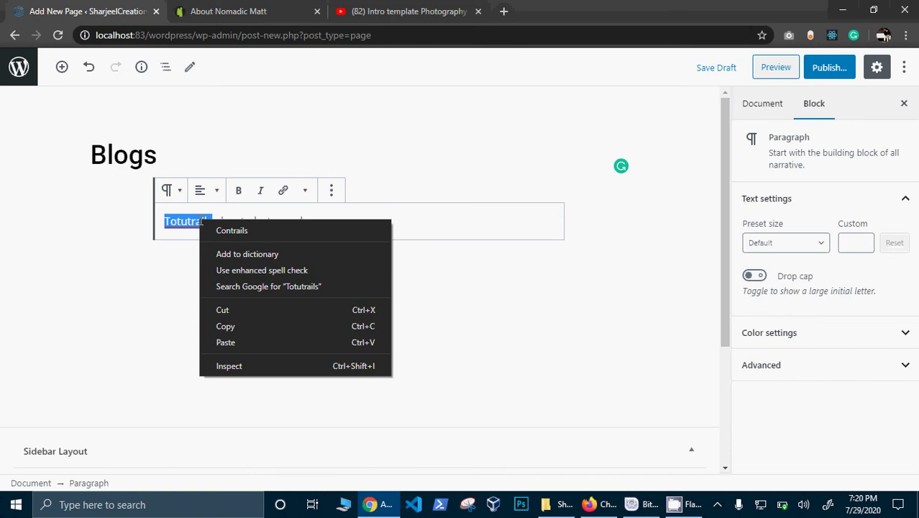
{"action": "left_click", "coordinate": [277, 222]}
{"action": "left_click_drag", "start_coordinate": [210, 221], "coordinate": [154, 222]}
{"action": "key", "text": "BackSpace"}
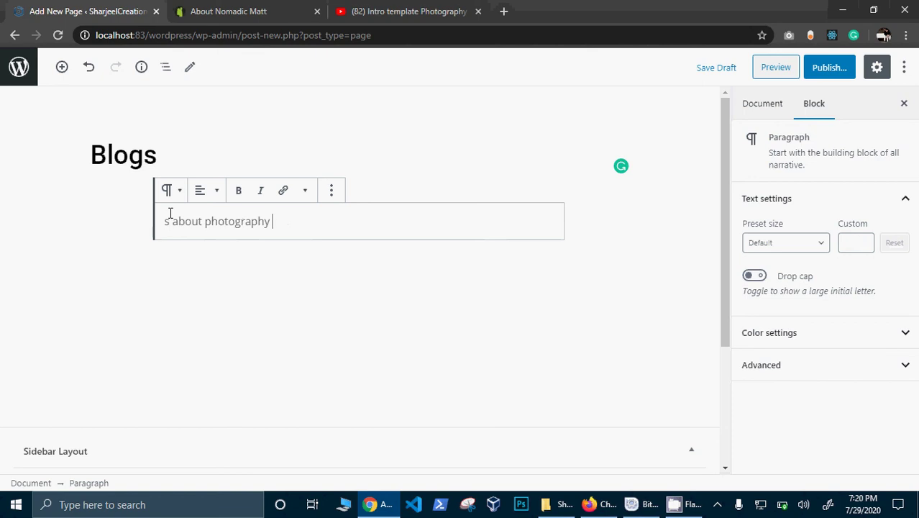
{"action": "left_click_drag", "start_coordinate": [170, 221], "coordinate": [162, 222]}
{"action": "key", "text": "BackSpace"}
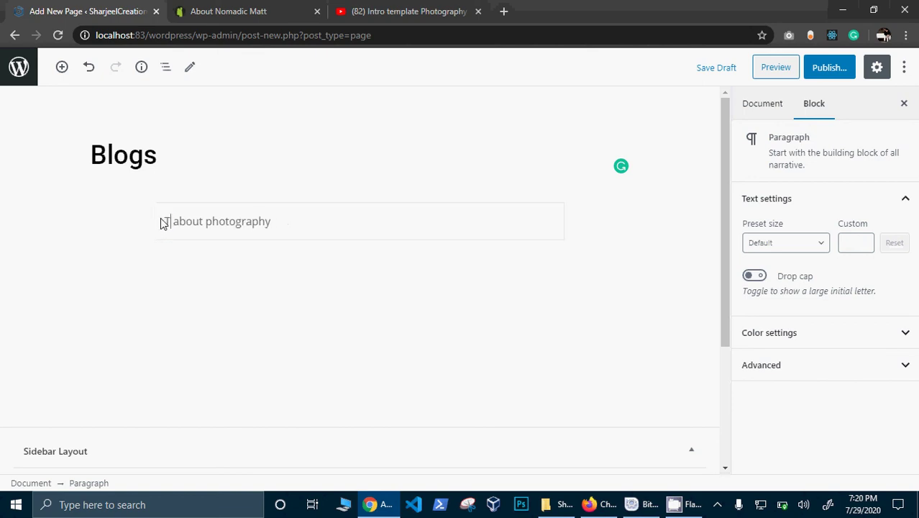
{"action": "type", "text": "Tips and"}
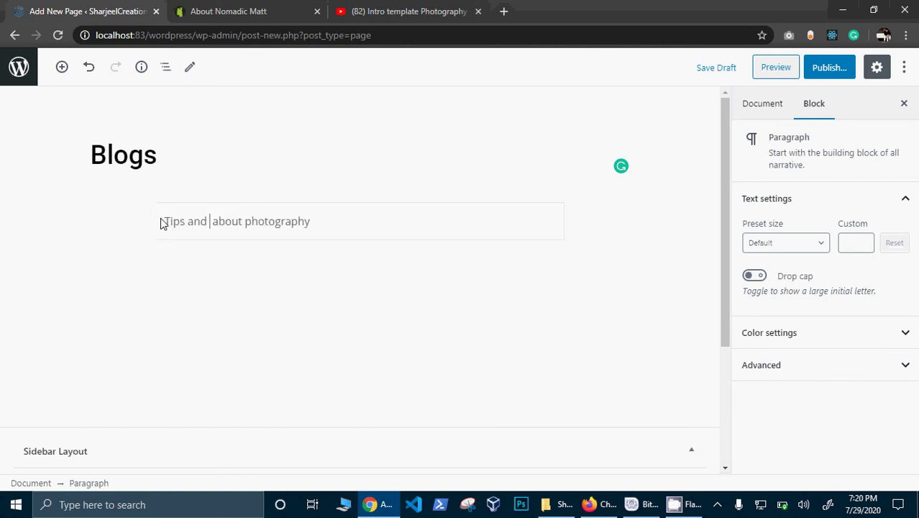
{"action": "type", "text": " Tracks"}
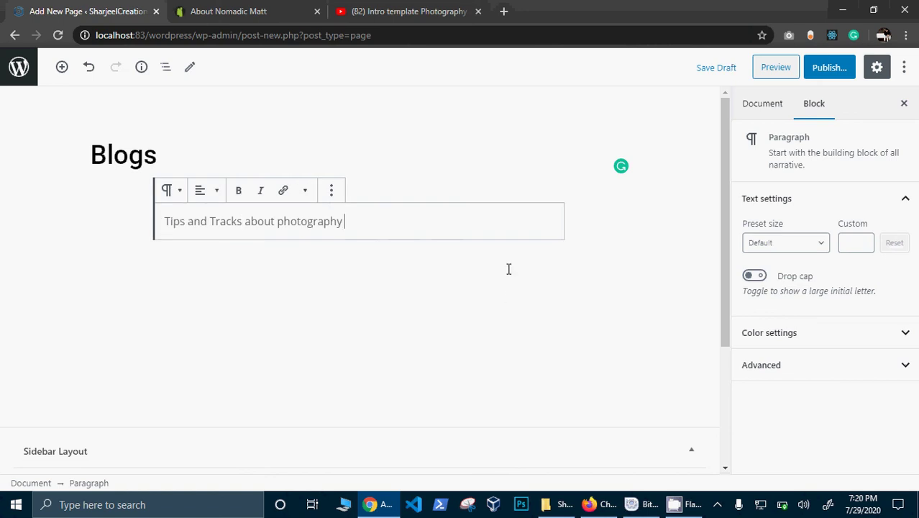
{"action": "type", "text": " \\"}
{"action": "key", "text": "Return"}
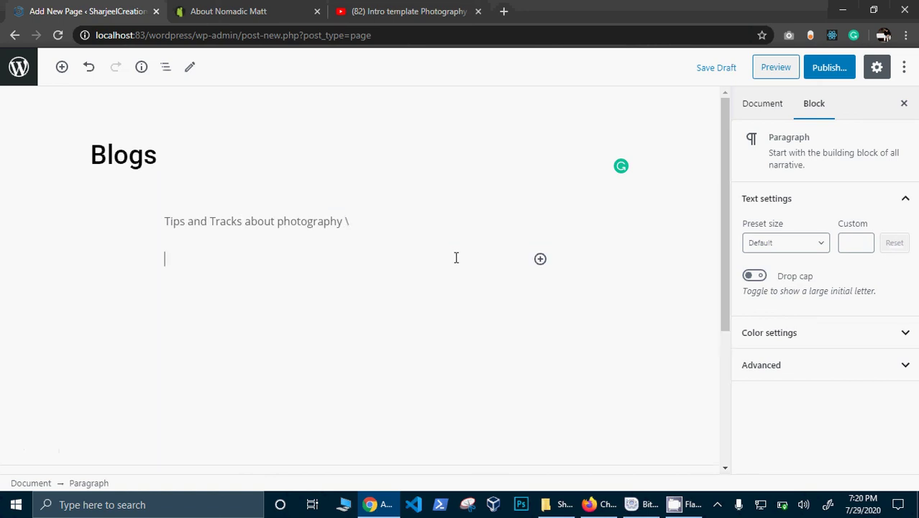
{"action": "left_click", "coordinate": [372, 222]}
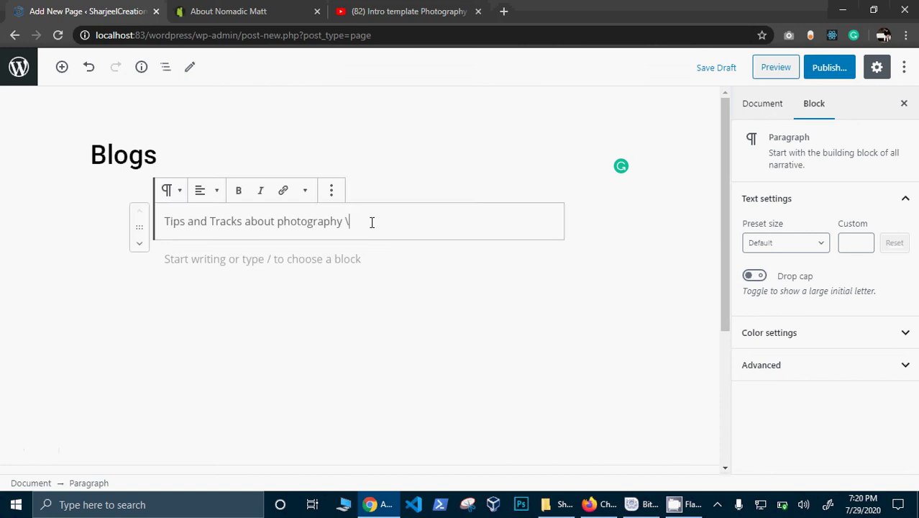
{"action": "key", "text": "BackSpace"}
{"action": "left_click", "coordinate": [369, 256]}
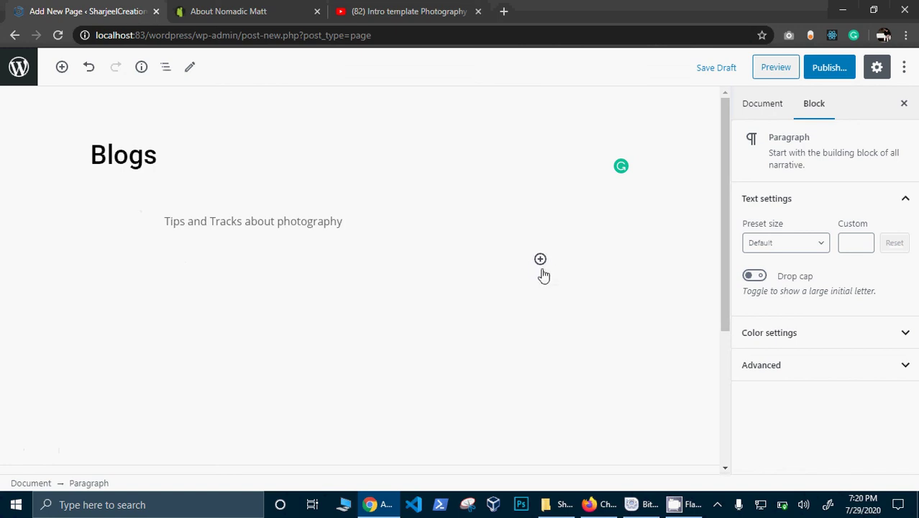
Step: Insert a Latest Posts block below the intro line, then add an empty paragraph after it
{"action": "left_click", "coordinate": [540, 259]}
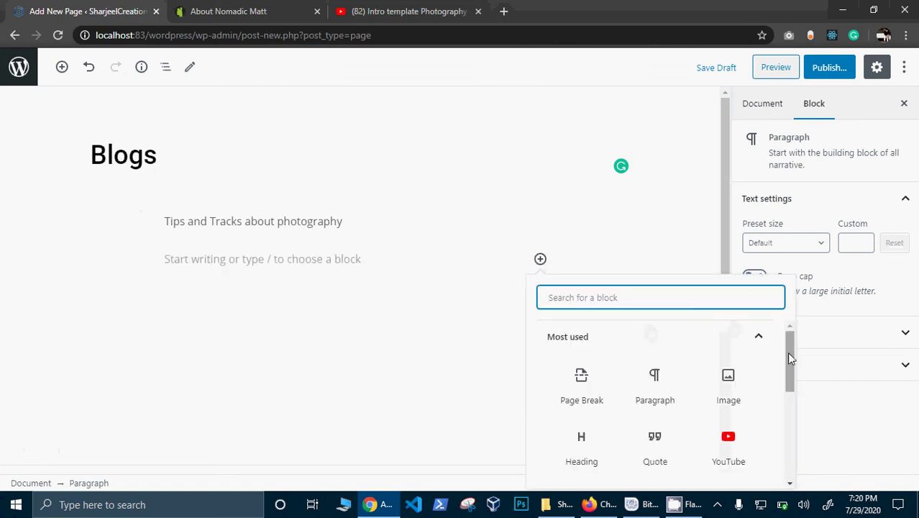
{"action": "left_click_drag", "start_coordinate": [787, 355], "coordinate": [797, 464]}
{"action": "left_click", "coordinate": [746, 400]}
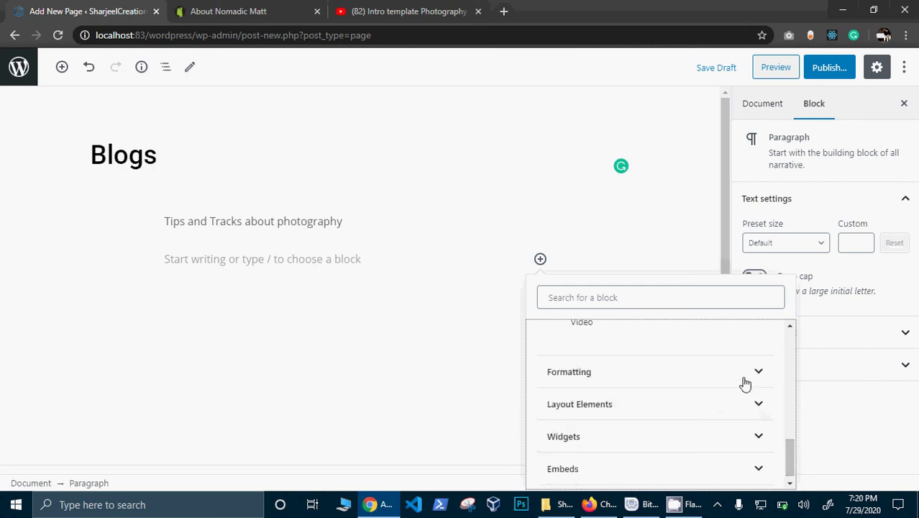
{"action": "left_click", "coordinate": [750, 440]}
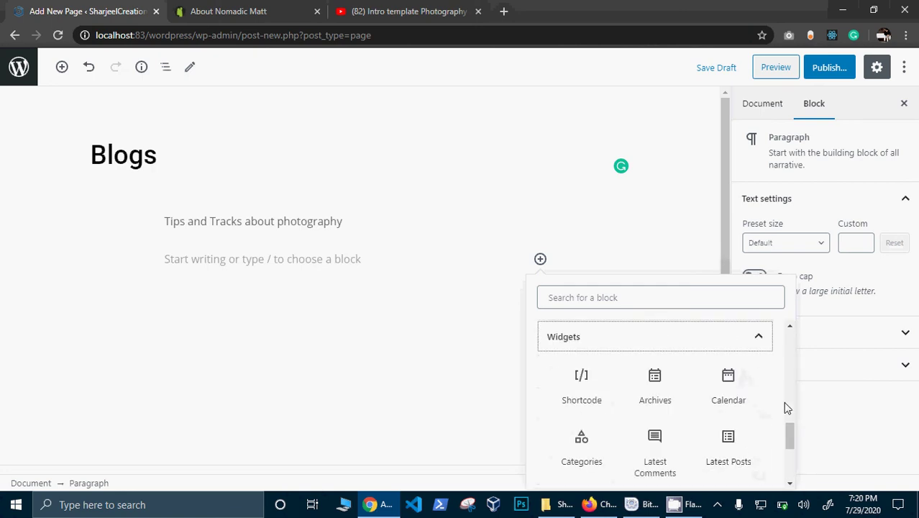
{"action": "left_click_drag", "start_coordinate": [789, 442], "coordinate": [789, 470]}
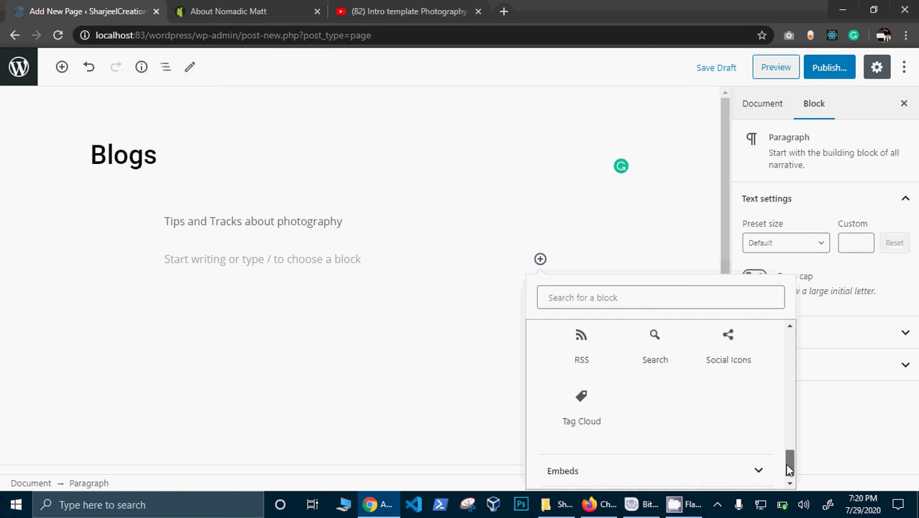
{"action": "left_click", "coordinate": [744, 470]}
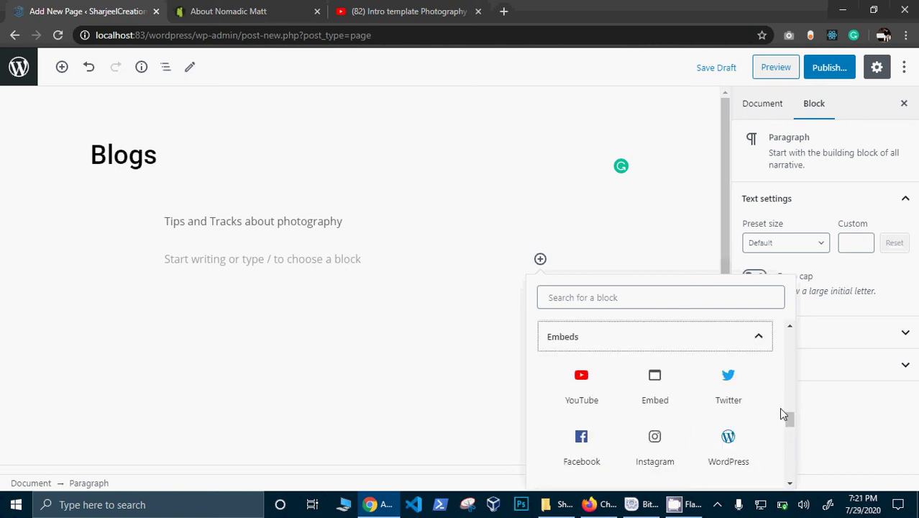
{"action": "left_click_drag", "start_coordinate": [790, 420], "coordinate": [755, 331]}
{"action": "left_click", "coordinate": [720, 301]}
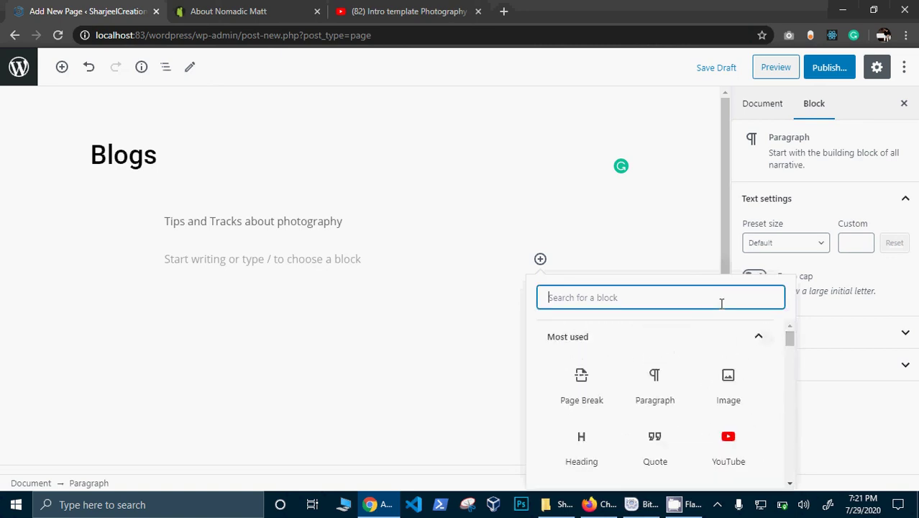
{"action": "type", "text": "post"}
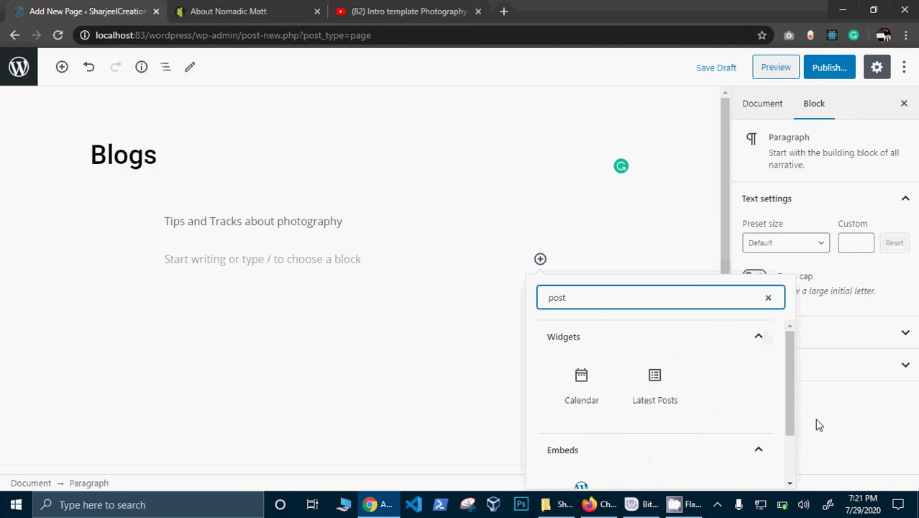
{"action": "left_click_drag", "start_coordinate": [791, 403], "coordinate": [777, 384]}
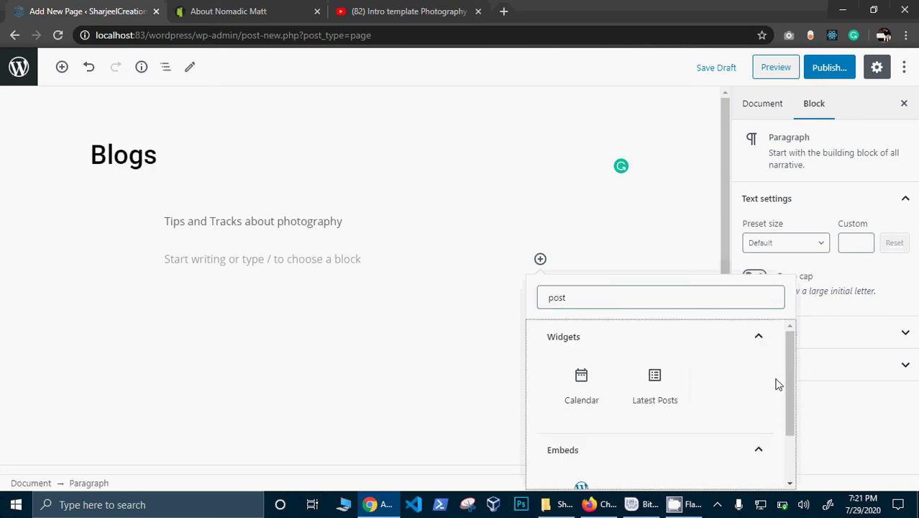
{"action": "left_click", "coordinate": [656, 381]}
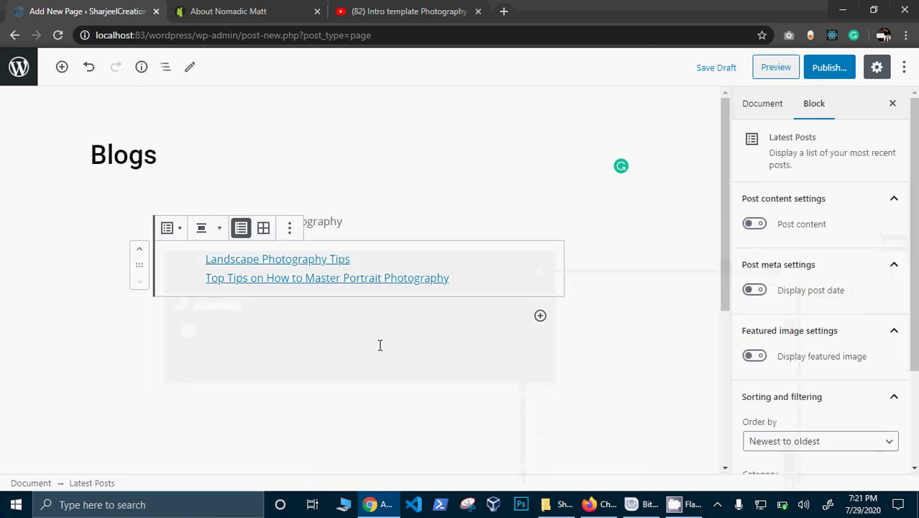
{"action": "key", "text": "Return"}
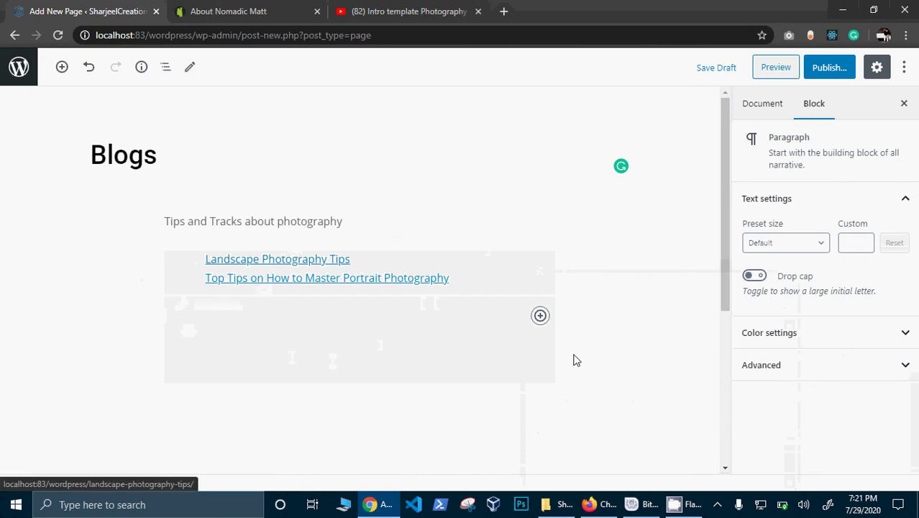
Step: Publish the Blogs page and return to the Pages list
{"action": "left_click", "coordinate": [827, 66]}
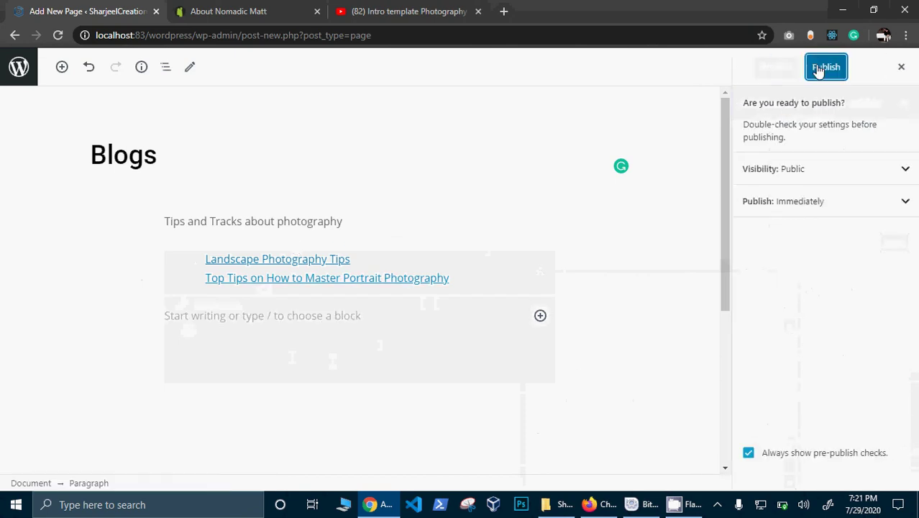
{"action": "left_click", "coordinate": [810, 70]}
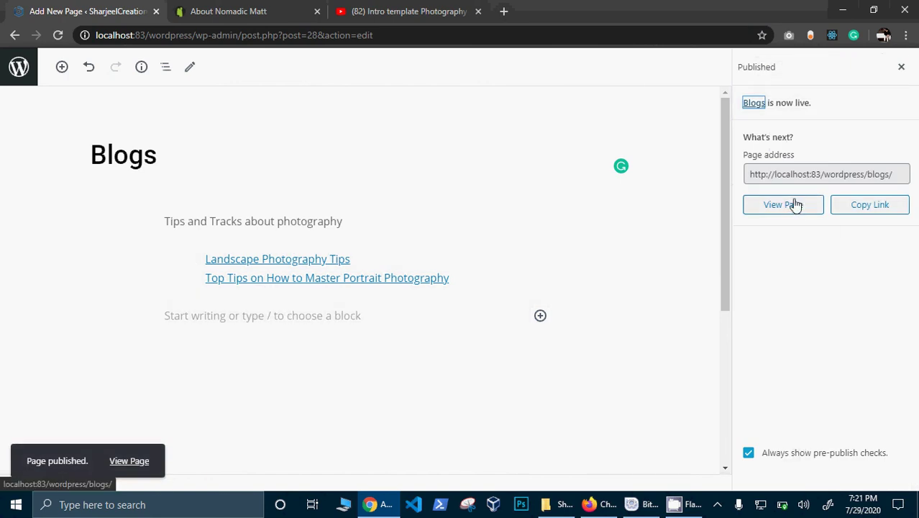
{"action": "left_click", "coordinate": [5, 75]}
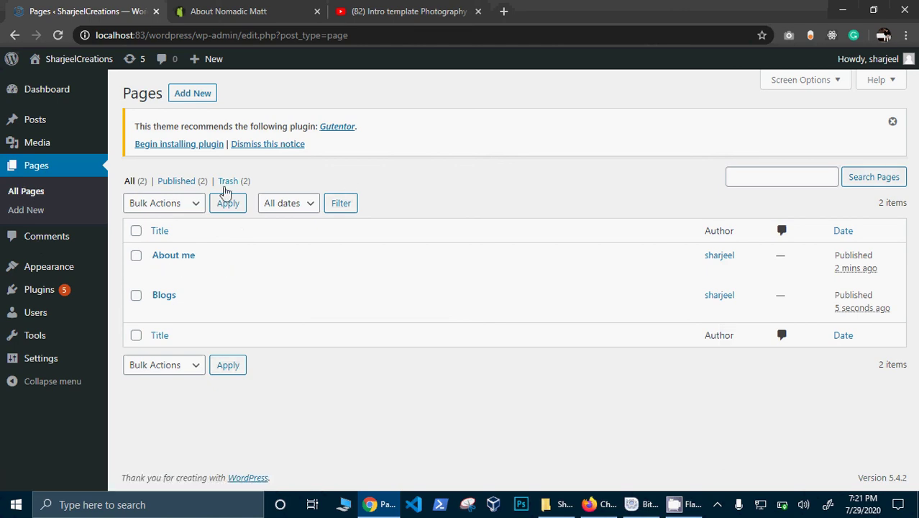
Step: Add a new blank page from the Pages screen
{"action": "left_click", "coordinate": [203, 99]}
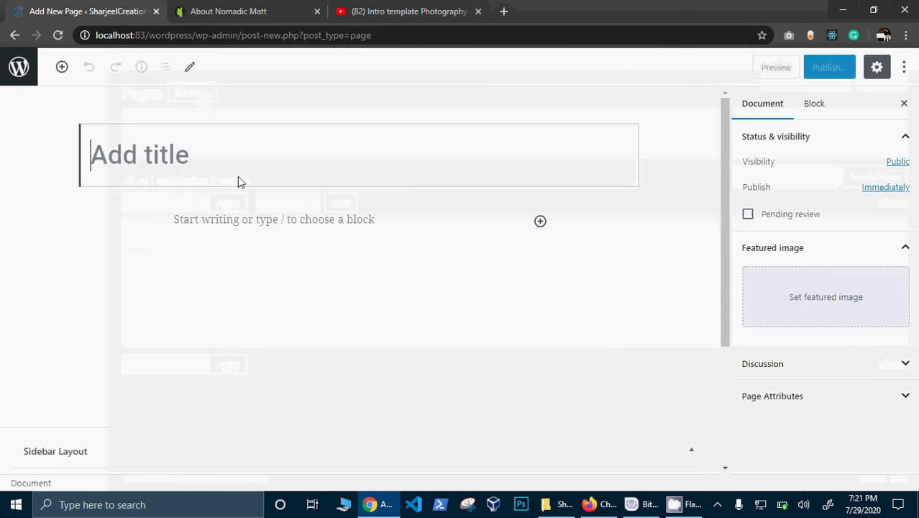
Step: Title the new page 'Contact me' and expand the Embeds category in the block inserter
{"action": "type", "text": "Contact "}
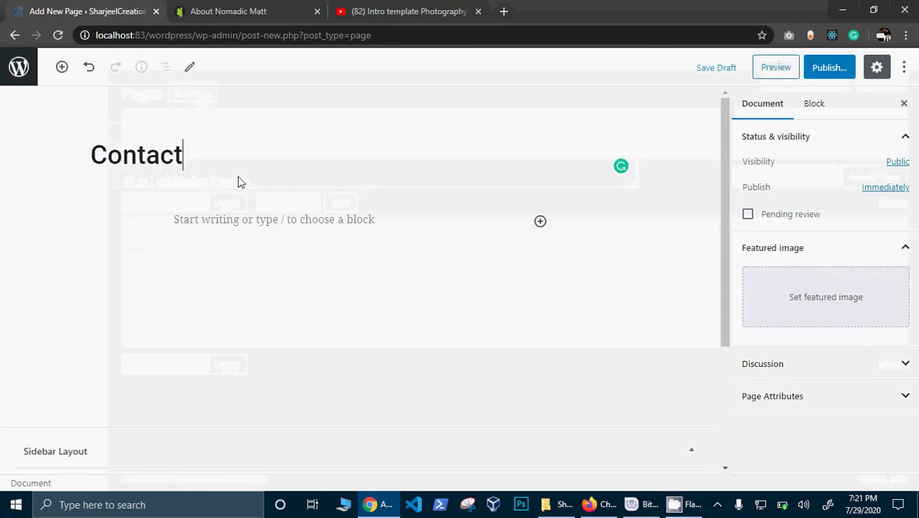
{"action": "type", "text": "me"}
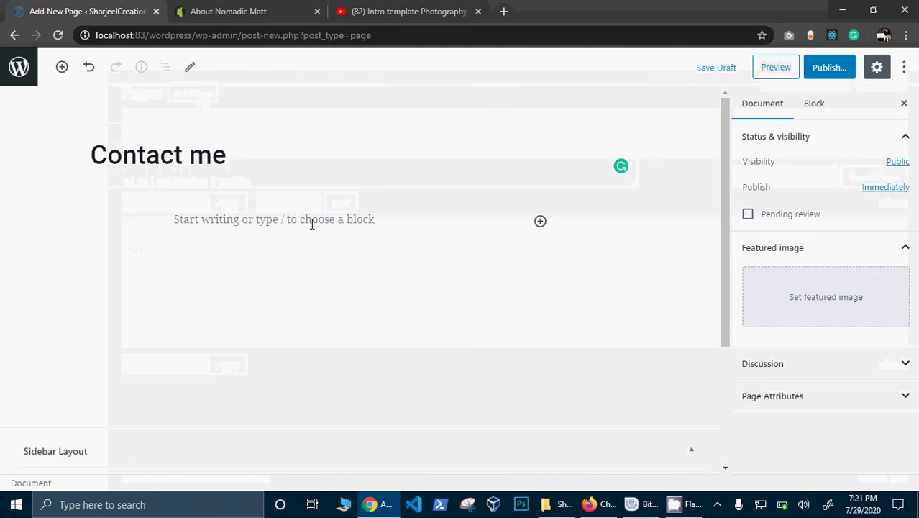
{"action": "left_click", "coordinate": [312, 220]}
{"action": "left_click", "coordinate": [540, 221]}
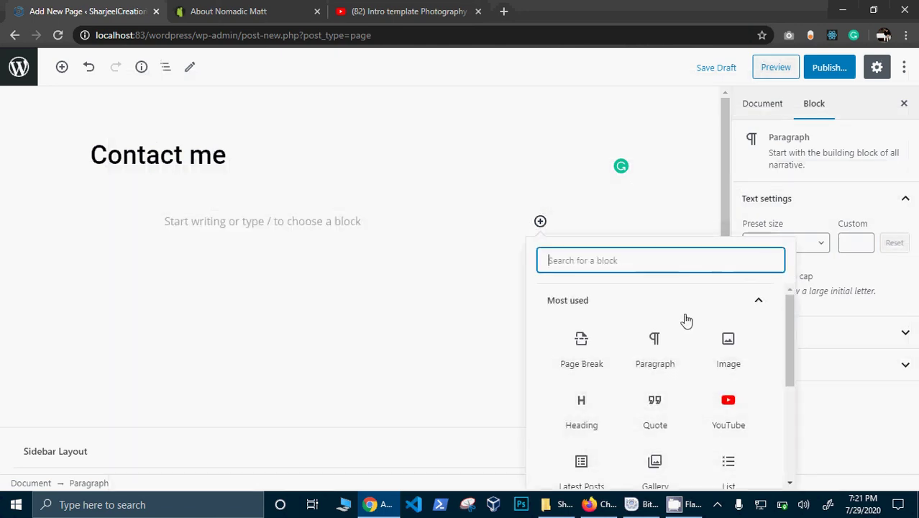
{"action": "left_click_drag", "start_coordinate": [791, 348], "coordinate": [790, 438]}
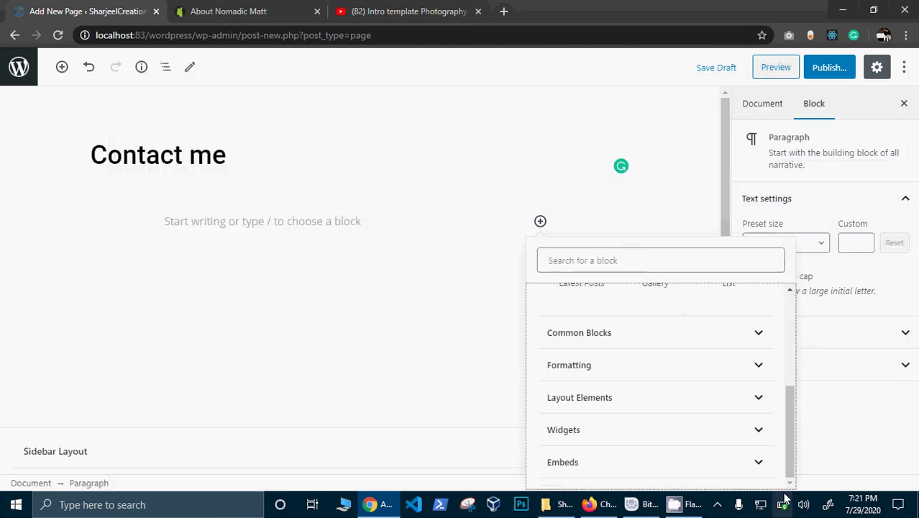
{"action": "left_click", "coordinate": [745, 459]}
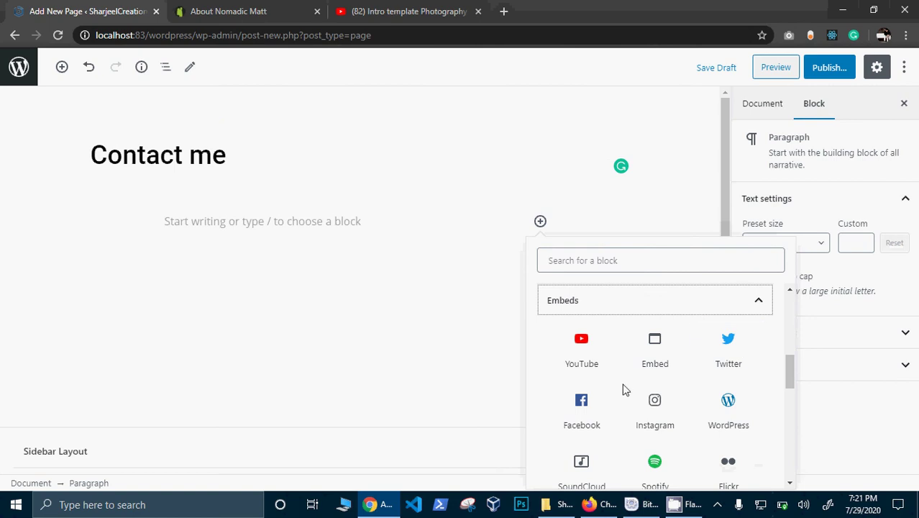
Step: Insert a Facebook embed block and try embedding the entered profile URL
{"action": "left_click", "coordinate": [589, 404]}
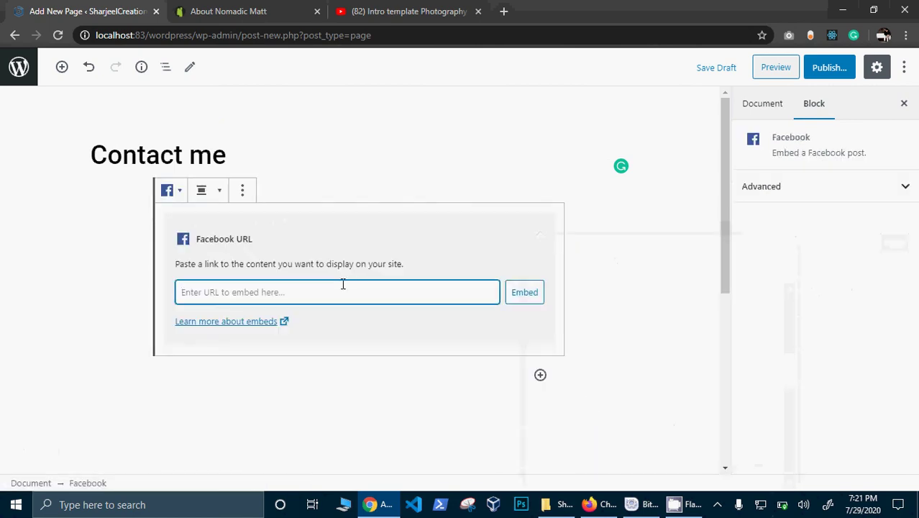
{"action": "type", "text": "h"}
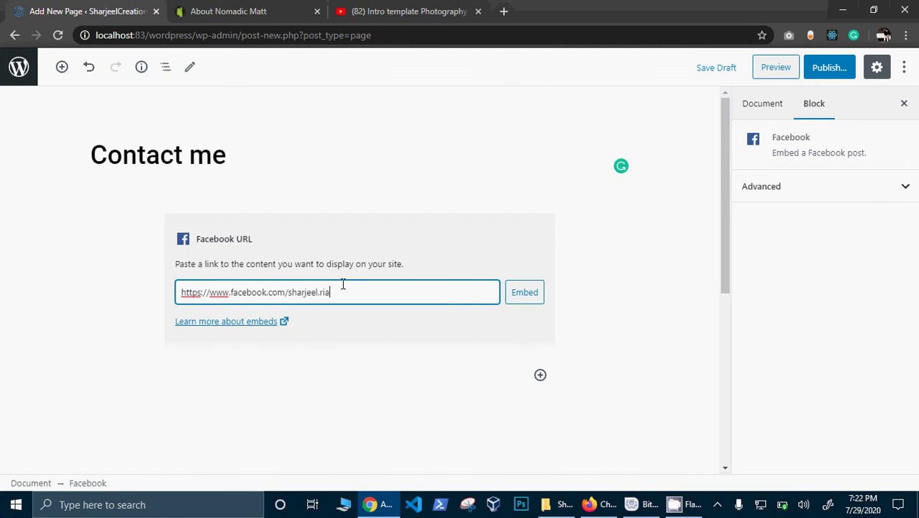
{"action": "left_click", "coordinate": [530, 291]}
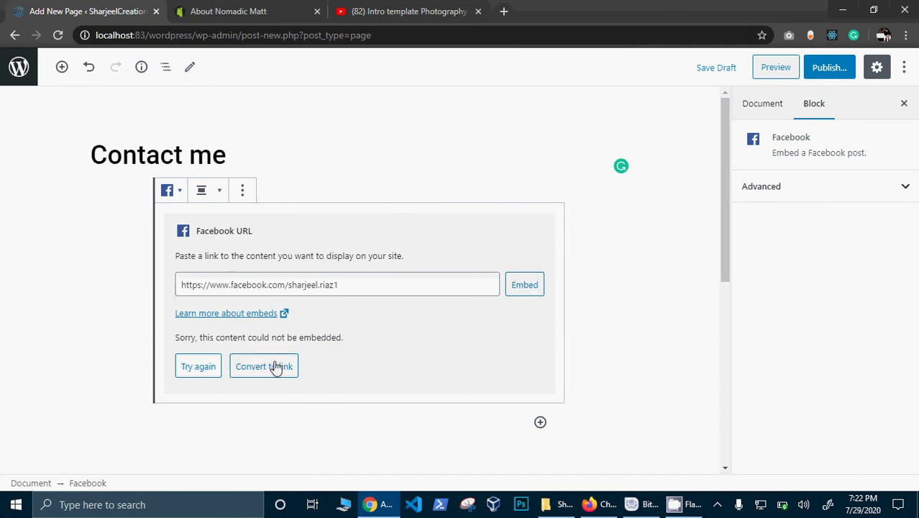
Step: Open facebook.com in a new tab, copy the profile page's address, and return to WordPress
{"action": "left_click", "coordinate": [503, 11]}
{"action": "type", "text": "s"}
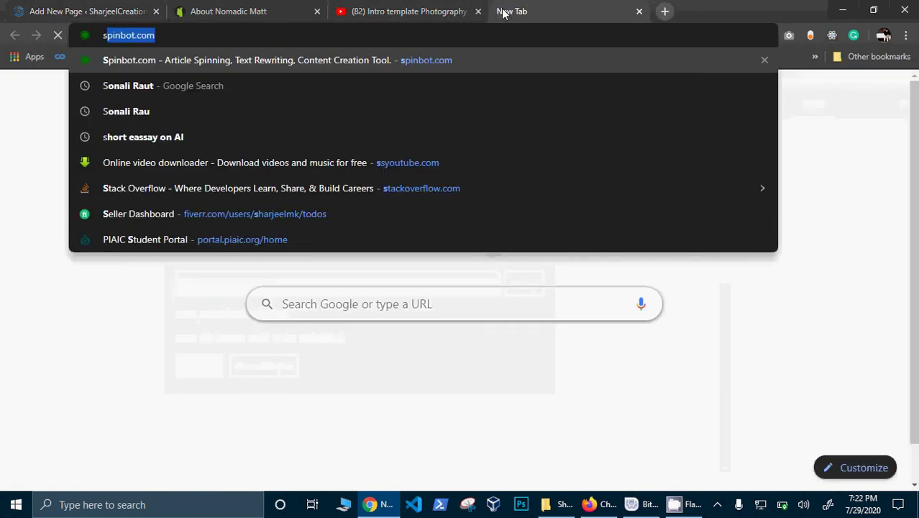
{"action": "type", "text": "h"}
{"action": "key", "text": "BackSpace"}
{"action": "key", "text": "BackSpace"}
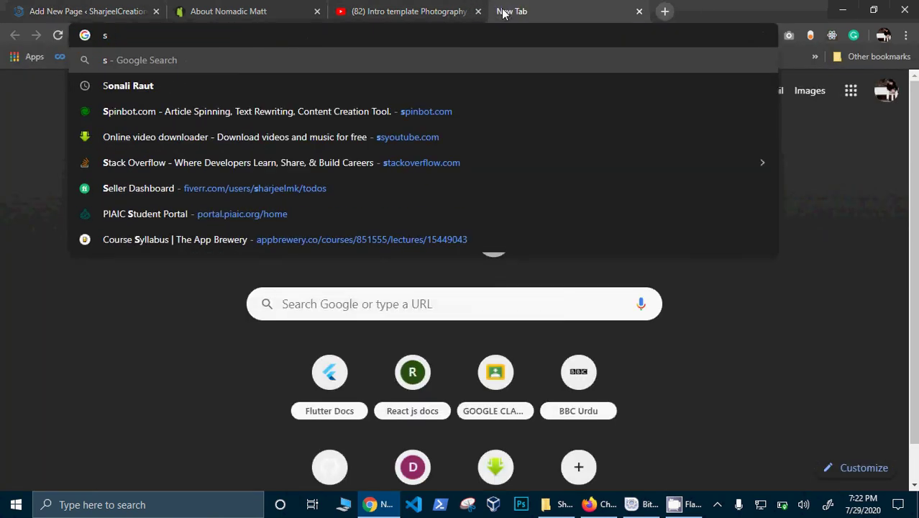
{"action": "key", "text": "BackSpace"}
{"action": "type", "text": "g"}
{"action": "key", "text": "BackSpace"}
{"action": "key", "text": "BackSpace"}
{"action": "type", "text": "facebook.com"}
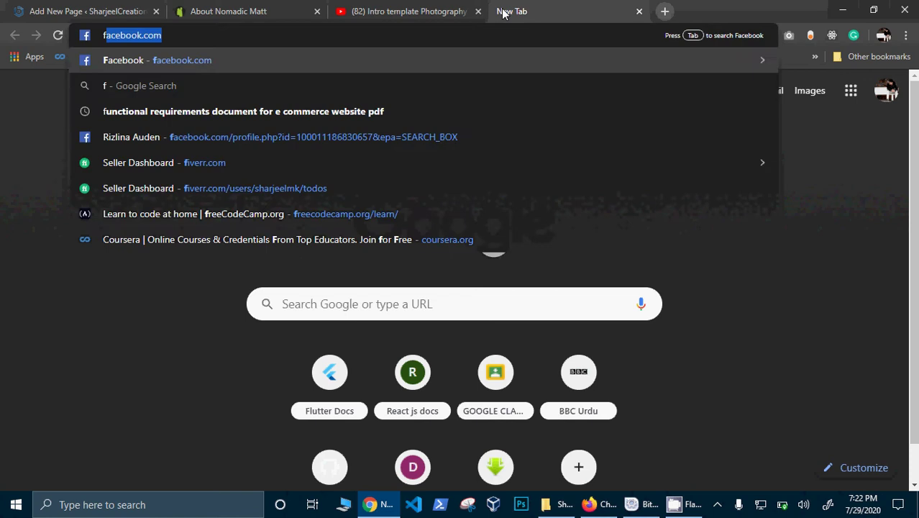
{"action": "key", "text": "Return"}
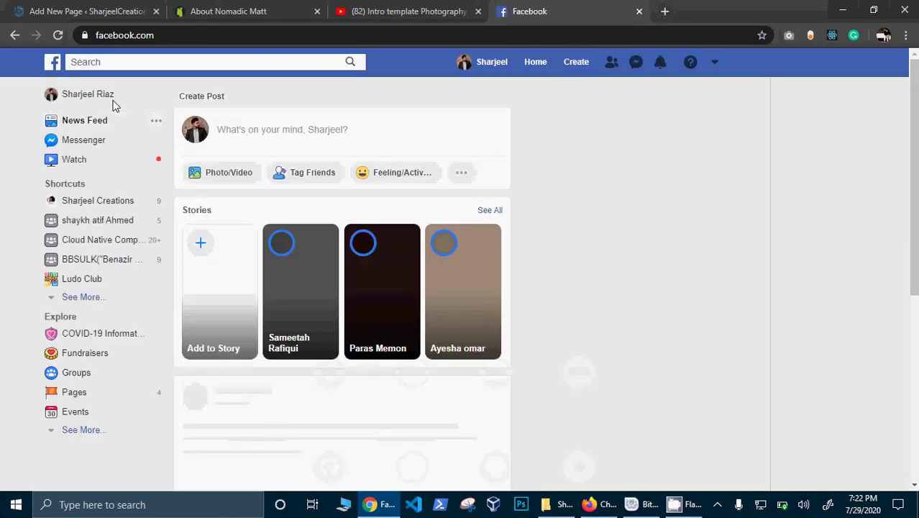
{"action": "left_click", "coordinate": [109, 96]}
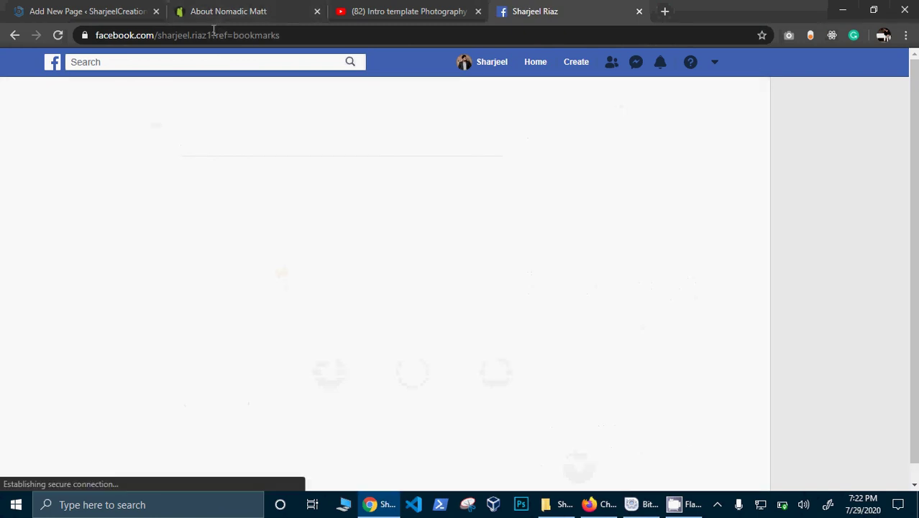
{"action": "left_click_drag", "start_coordinate": [209, 34], "coordinate": [3, 33]}
{"action": "key", "text": "ctrl+c"}
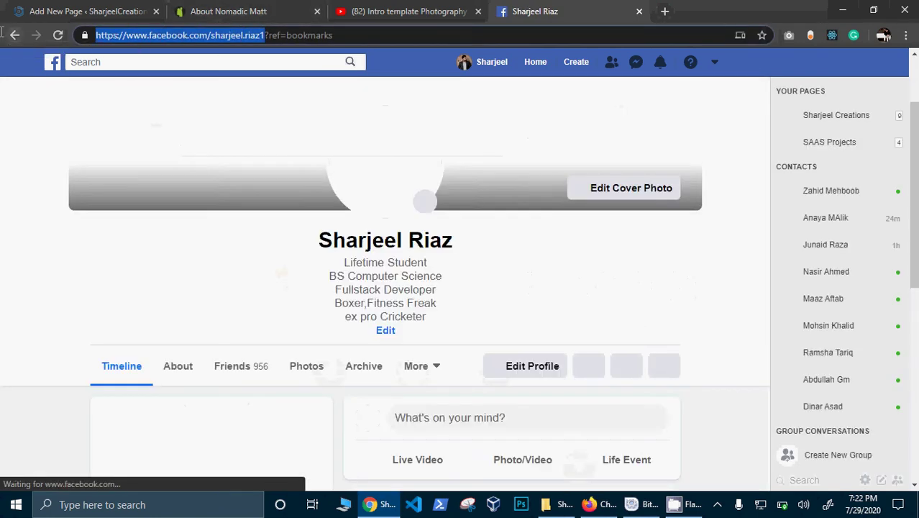
{"action": "left_click", "coordinate": [52, 8]}
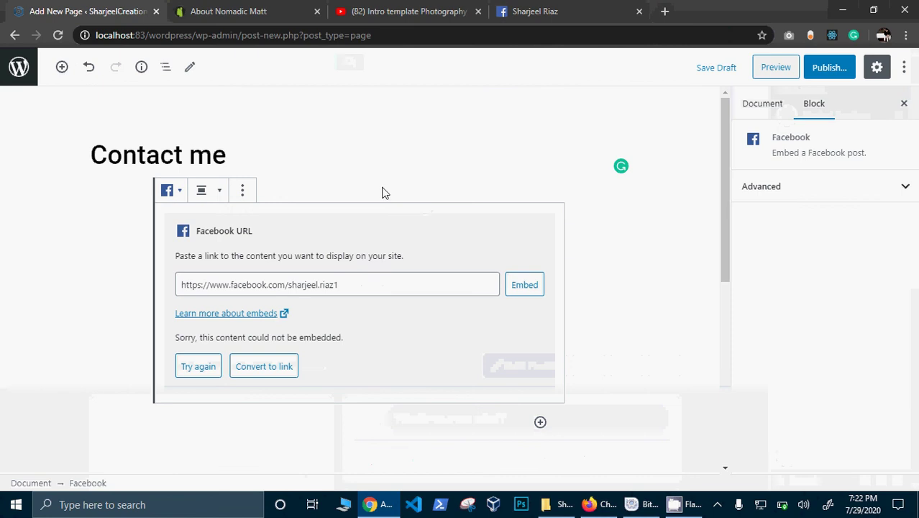
Step: Paste the copied Facebook profile URL into the embed field and retry embedding it
{"action": "left_click", "coordinate": [376, 279]}
{"action": "key", "text": "ctrl+a"}
{"action": "key", "text": "ctrl+v"}
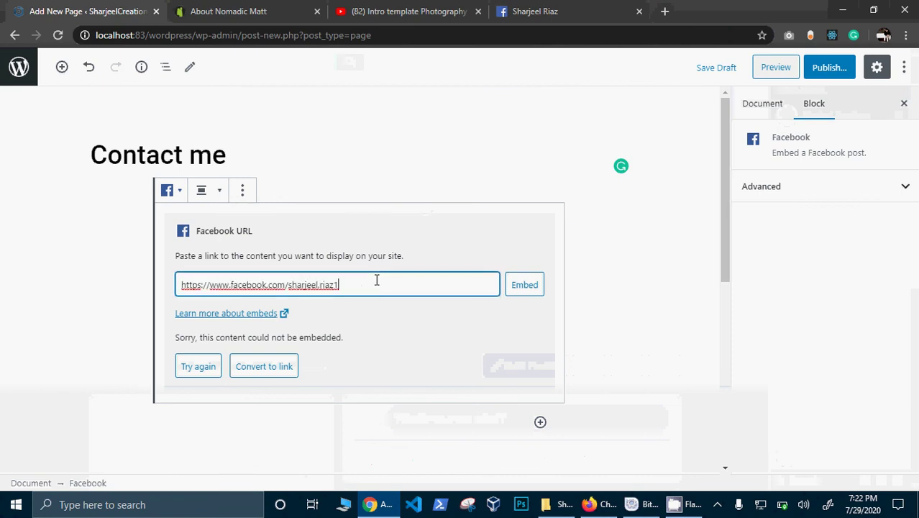
{"action": "left_click", "coordinate": [527, 289]}
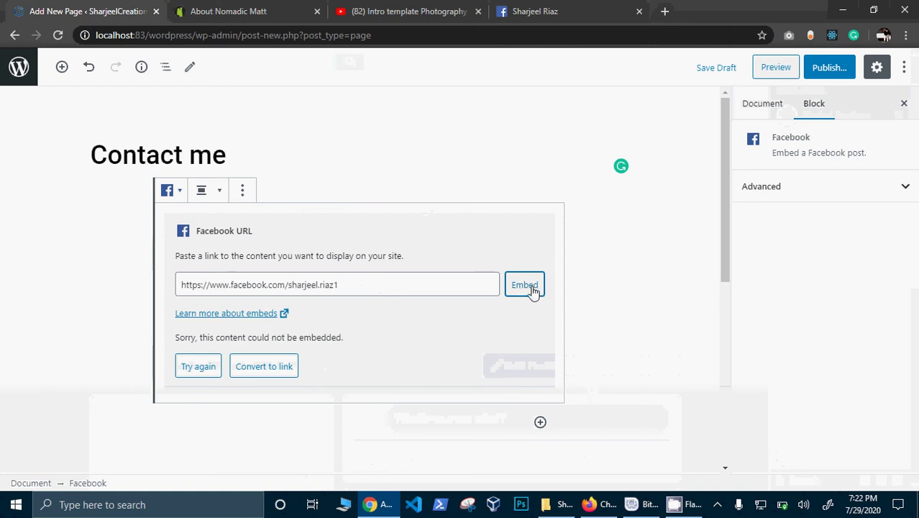
{"action": "left_click", "coordinate": [202, 365]}
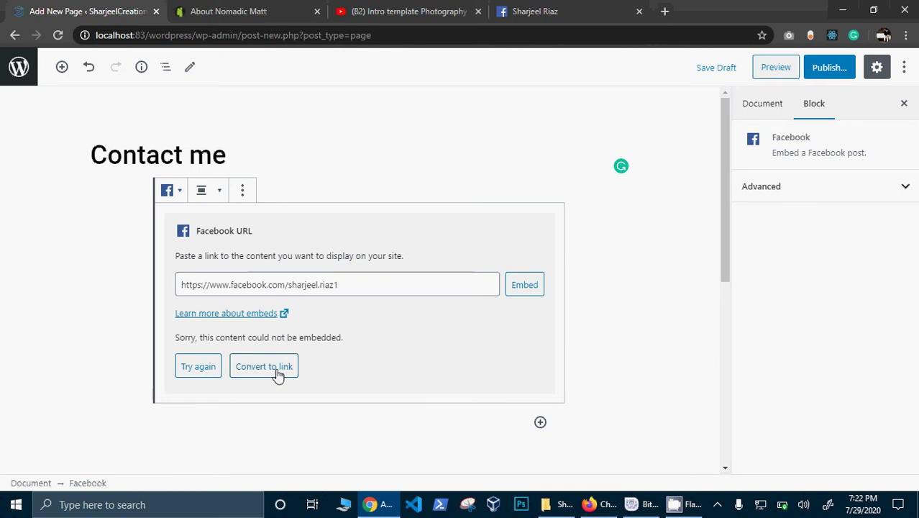
{"action": "left_click", "coordinate": [652, 230]}
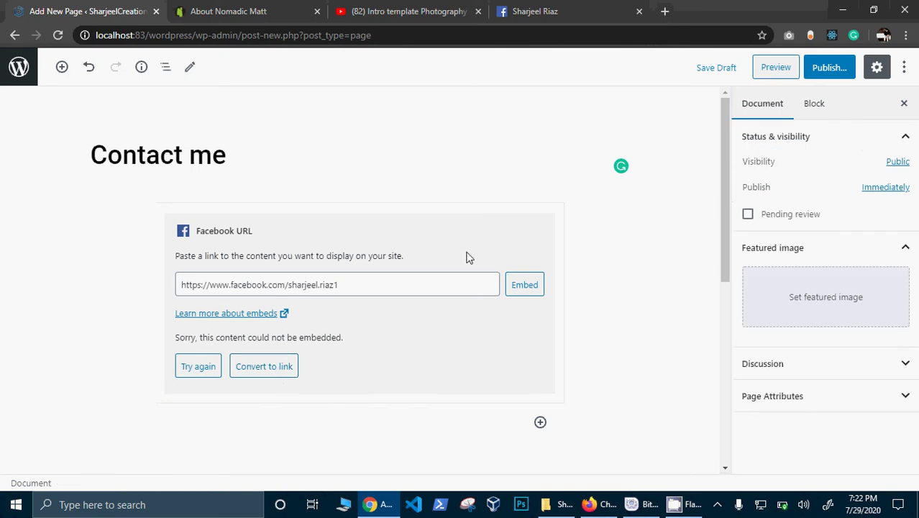
Step: Clear the Facebook block's URL field, re-paste the profile link, and embed it again
{"action": "left_click", "coordinate": [478, 283]}
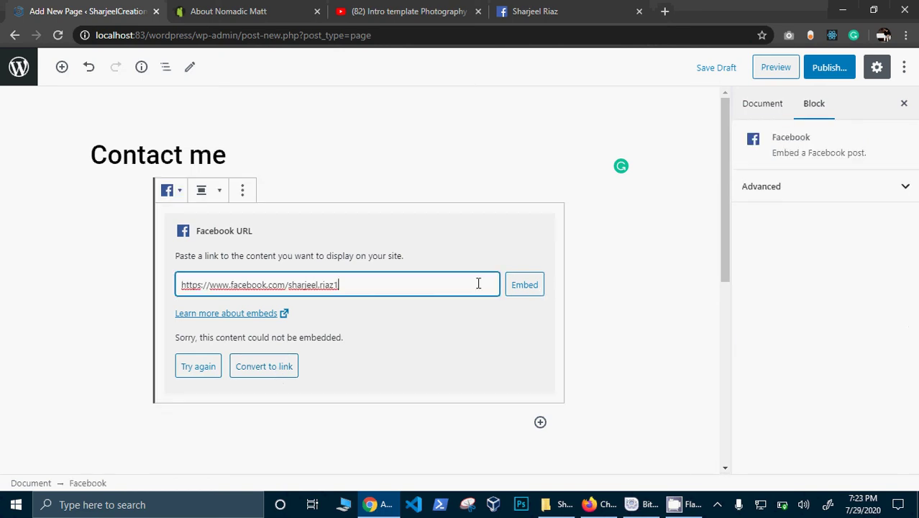
{"action": "key", "text": "ctrl+a"}
{"action": "key", "text": "ctrl+c"}
{"action": "key", "text": "BackSpace"}
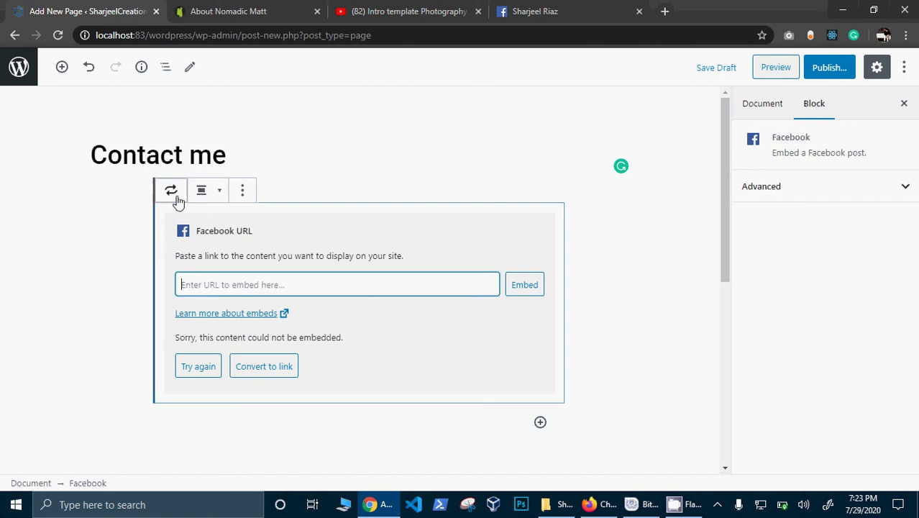
{"action": "left_click", "coordinate": [170, 190]}
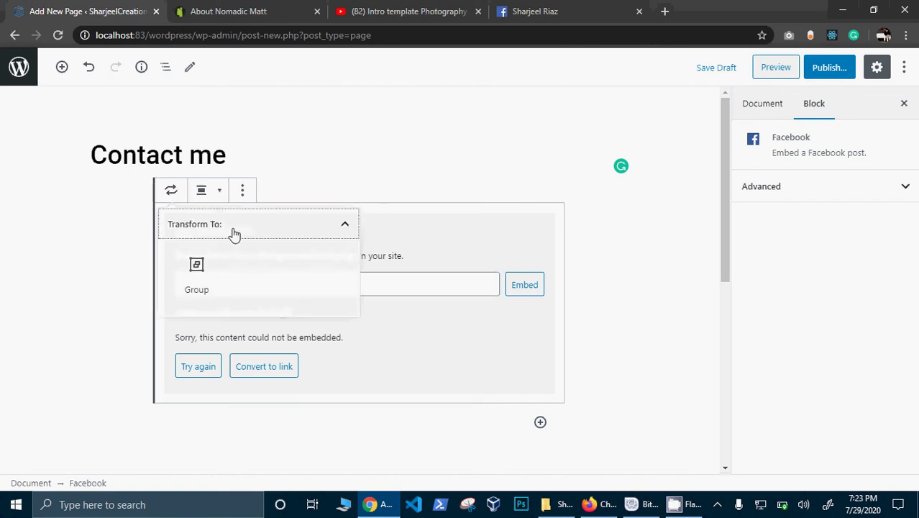
{"action": "left_click", "coordinate": [448, 140]}
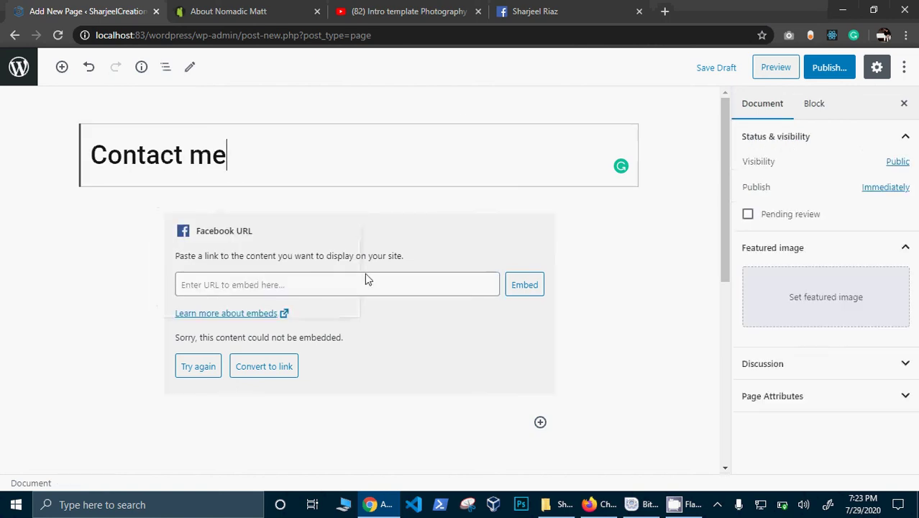
{"action": "left_click", "coordinate": [250, 292]}
{"action": "right_click", "coordinate": [248, 292]}
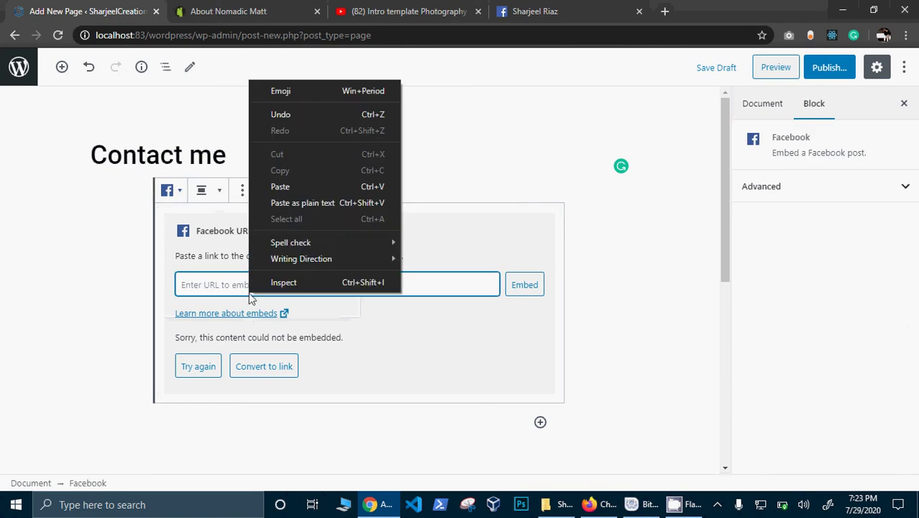
{"action": "left_click", "coordinate": [301, 186]}
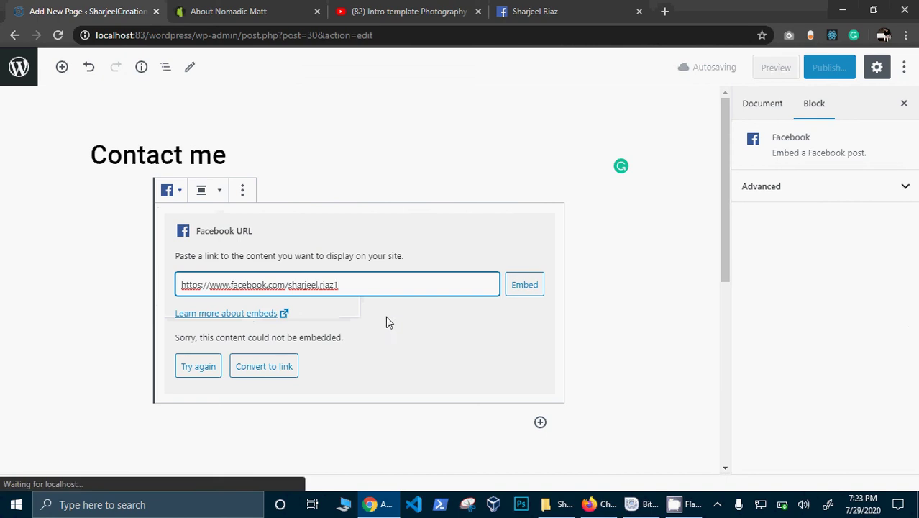
{"action": "left_click", "coordinate": [517, 284]}
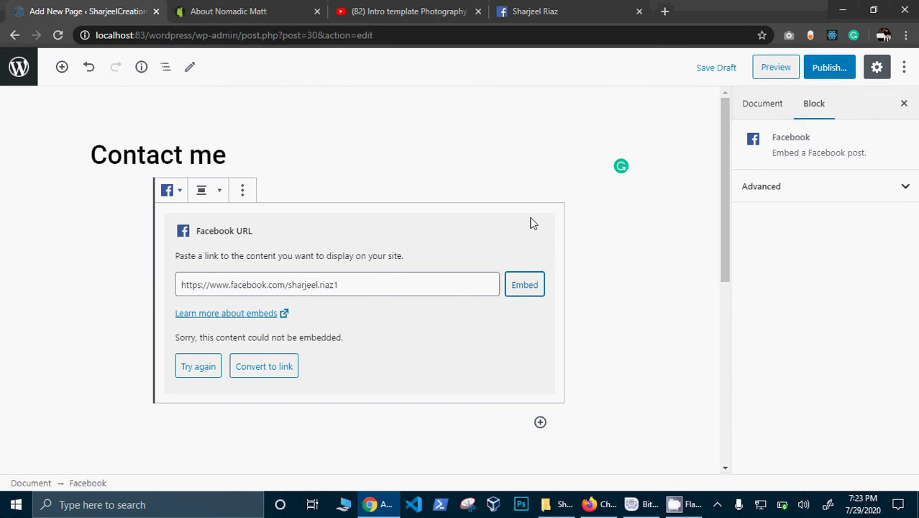
{"action": "left_click", "coordinate": [183, 191]}
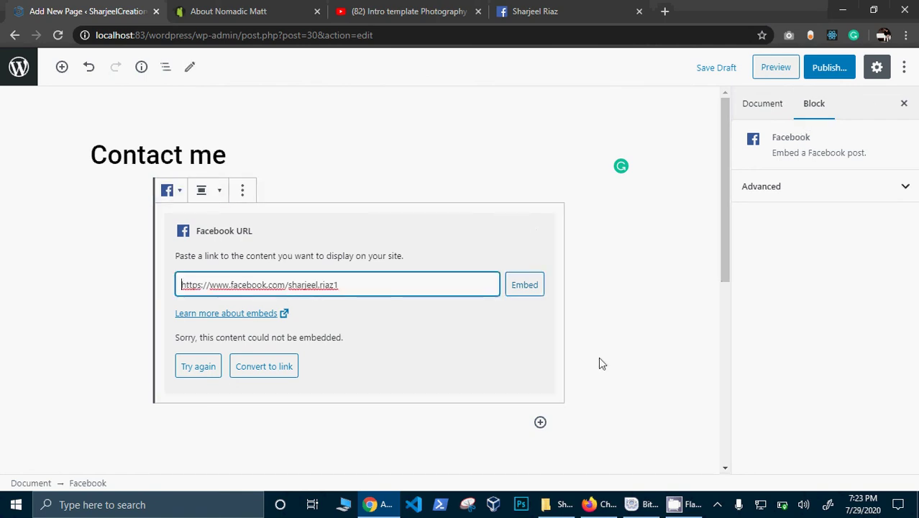
{"action": "left_click", "coordinate": [540, 423]}
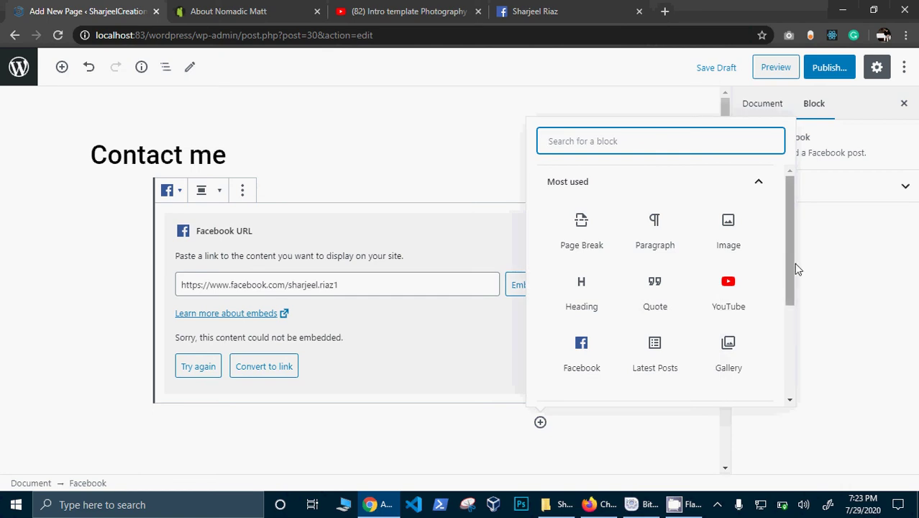
Step: Convert the failed Facebook embed on Contact me into a plain link paragraph and add an empty block below it
{"action": "left_click_drag", "start_coordinate": [790, 261], "coordinate": [800, 438]}
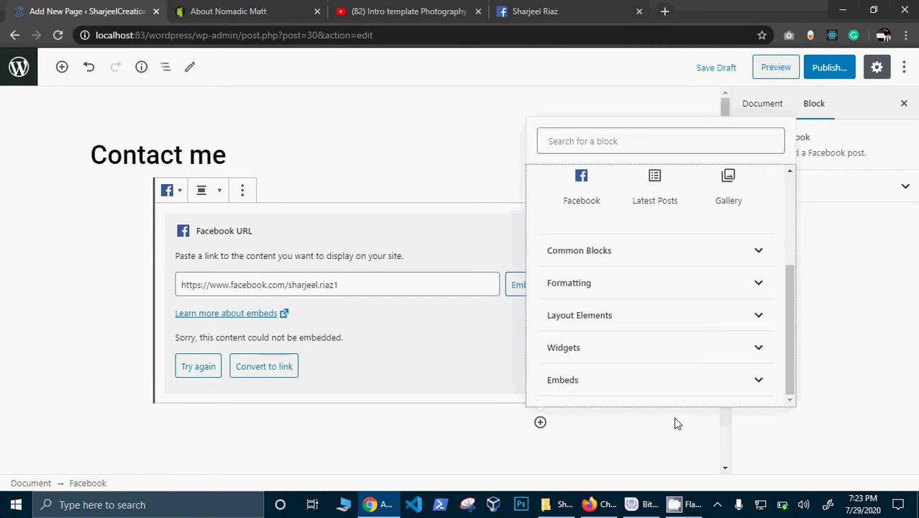
{"action": "left_click", "coordinate": [288, 366]}
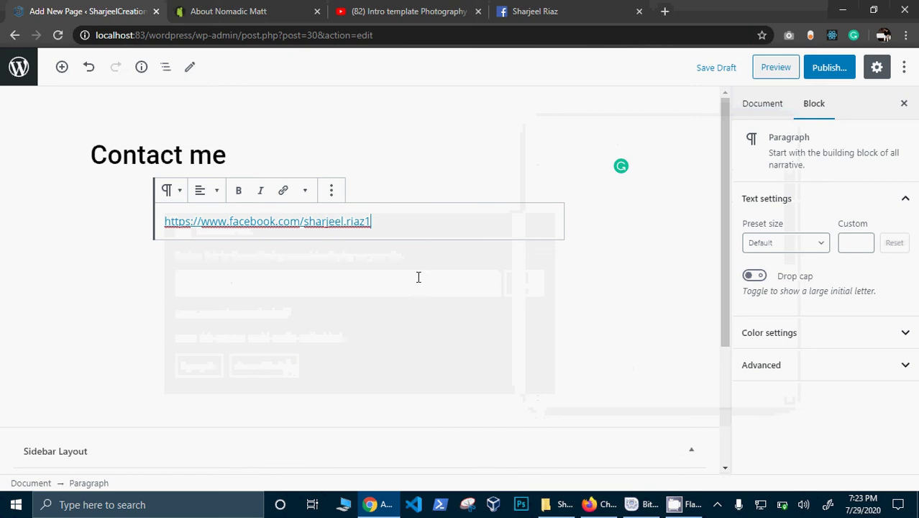
{"action": "left_click", "coordinate": [638, 168]}
{"action": "left_click", "coordinate": [653, 228]}
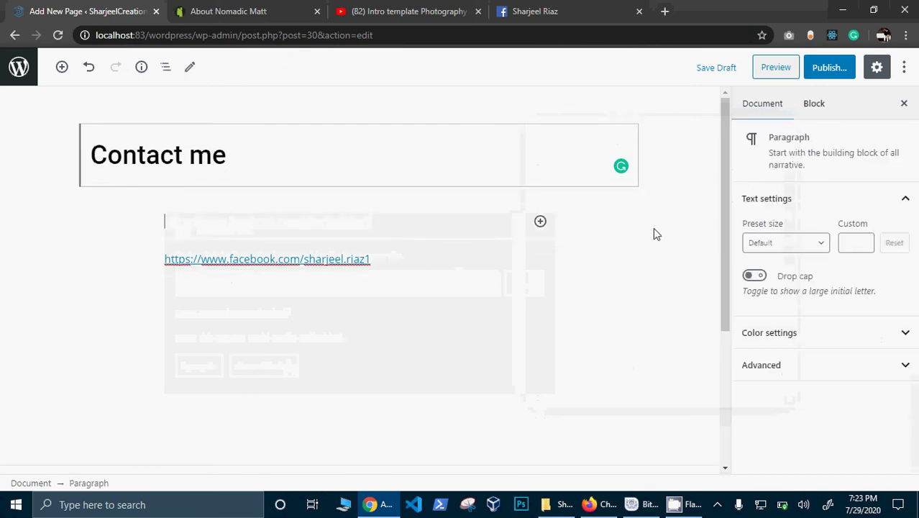
{"action": "left_click", "coordinate": [538, 252]}
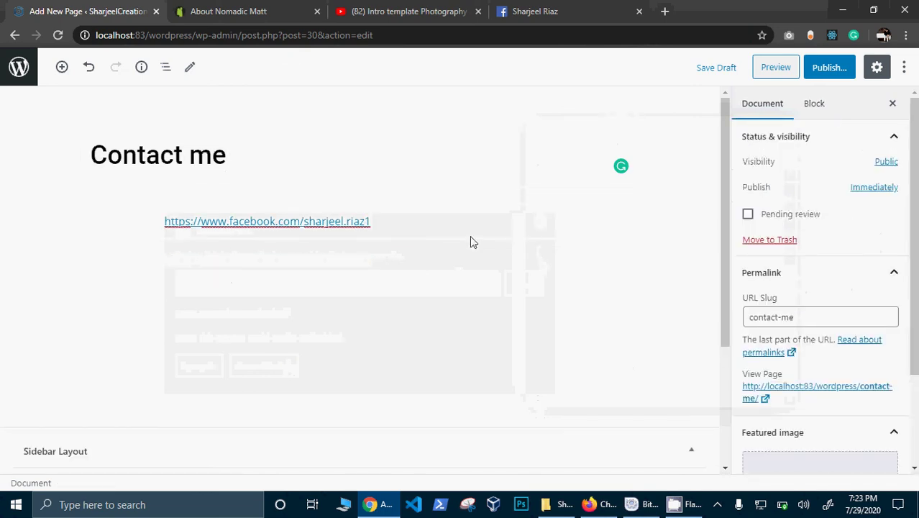
{"action": "left_click", "coordinate": [400, 228]}
{"action": "key", "text": "Return"}
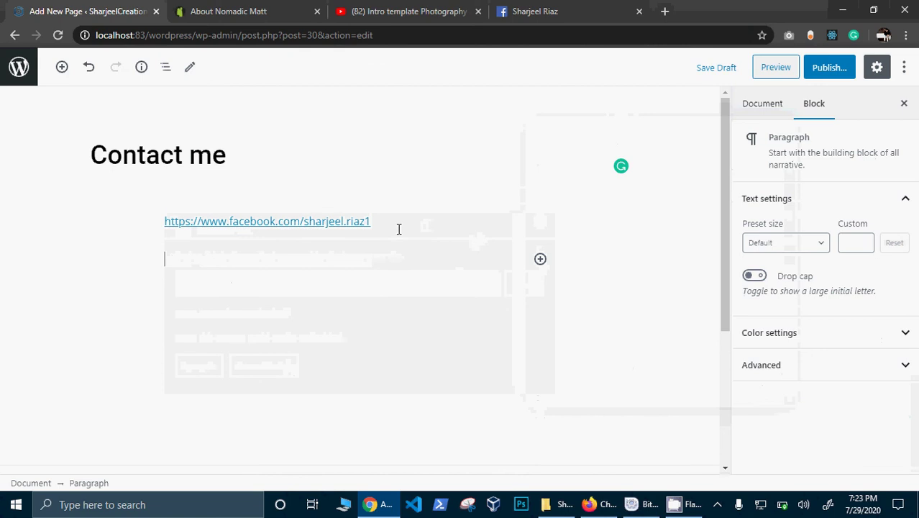
{"action": "left_click", "coordinate": [540, 259]}
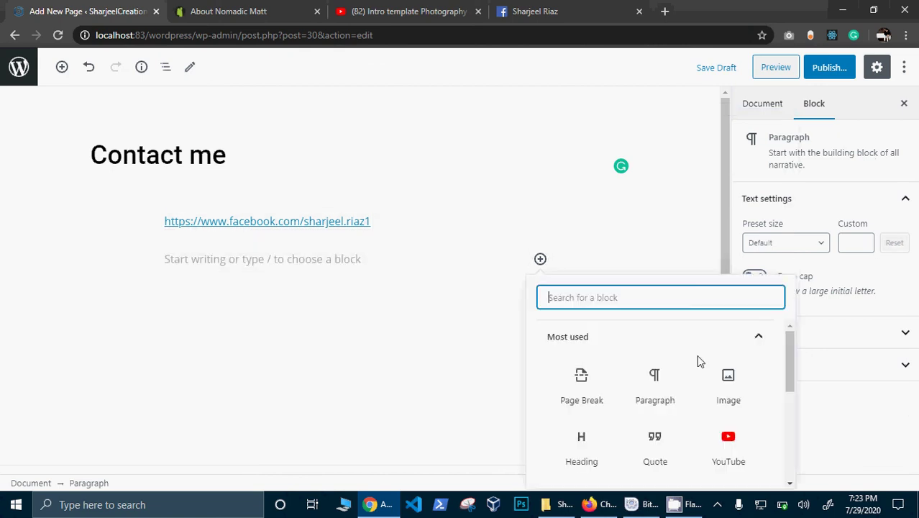
Step: Insert a Facebook embed block from the Embeds category below the link paragraph
{"action": "left_click_drag", "start_coordinate": [789, 367], "coordinate": [788, 475]}
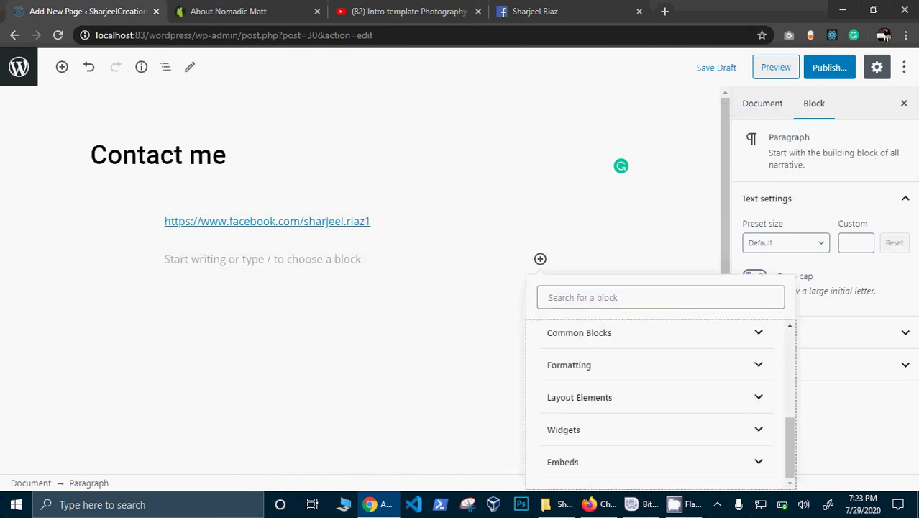
{"action": "left_click", "coordinate": [632, 433]}
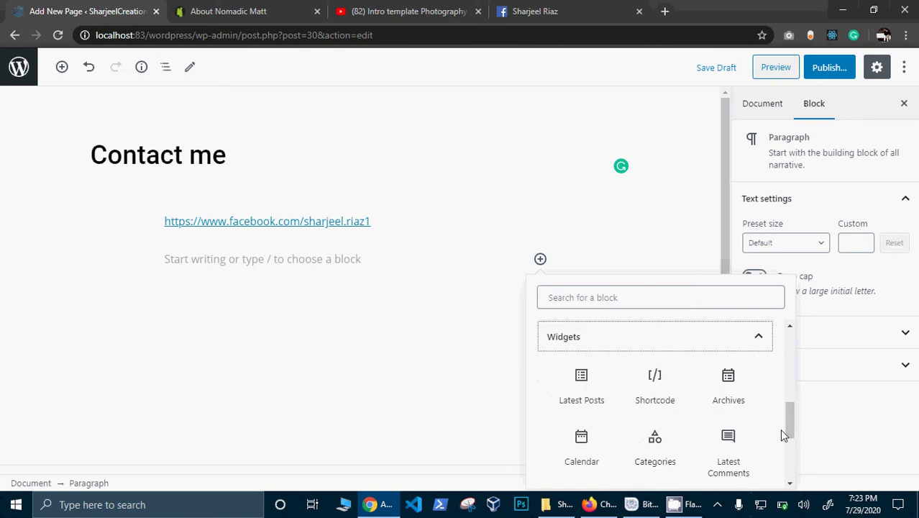
{"action": "left_click_drag", "start_coordinate": [791, 446], "coordinate": [786, 481]}
{"action": "left_click", "coordinate": [745, 460]}
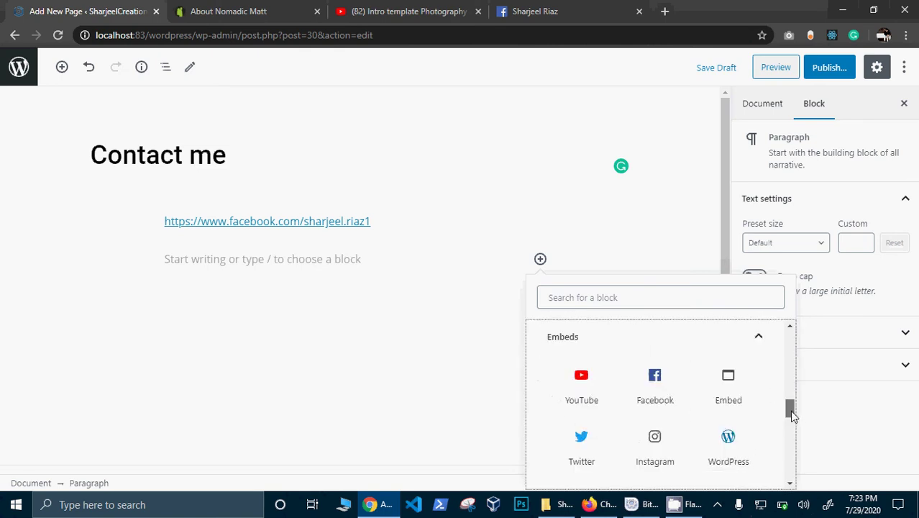
{"action": "left_click_drag", "start_coordinate": [789, 411], "coordinate": [749, 408]}
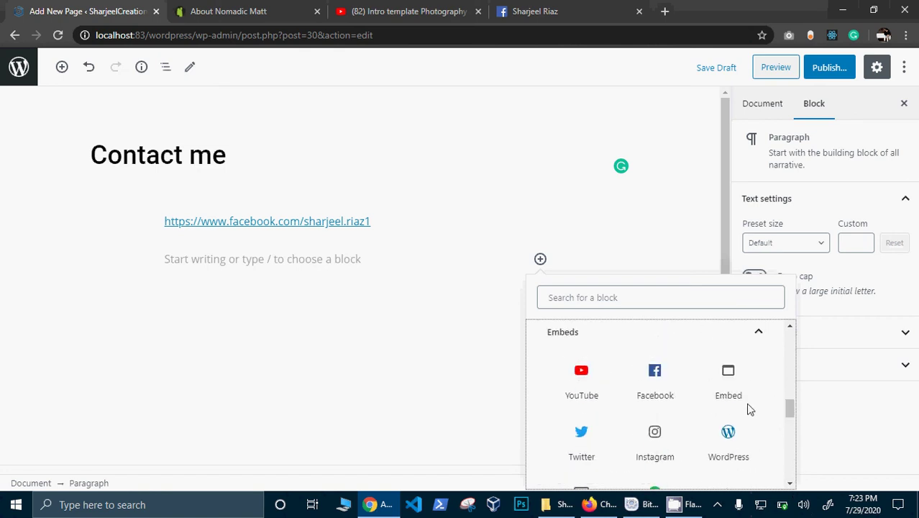
{"action": "left_click", "coordinate": [683, 397]}
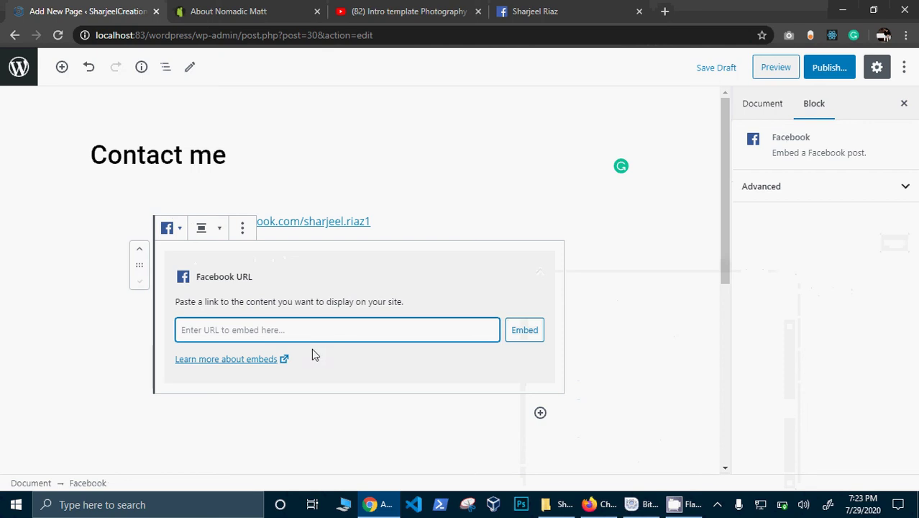
Step: Paste the Facebook profile link into the embed, retry embedding, and publish the Contact me page
{"action": "right_click", "coordinate": [297, 330]}
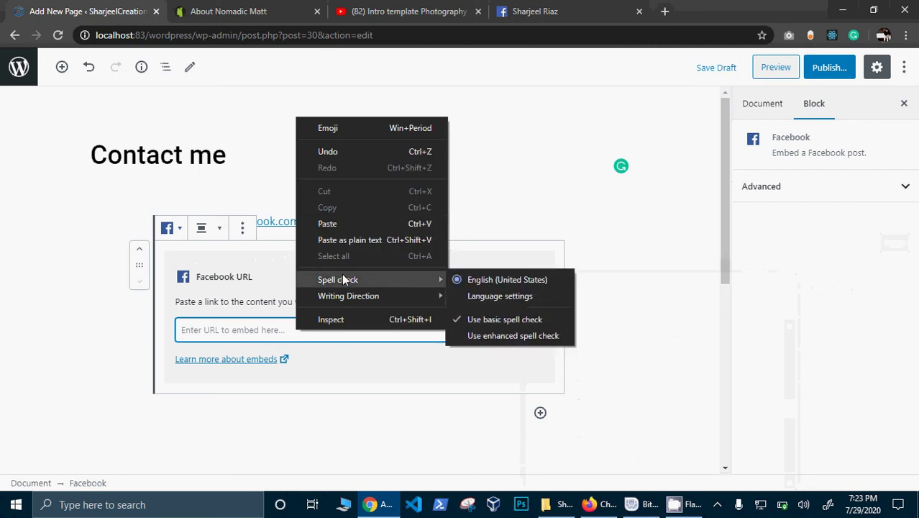
{"action": "left_click", "coordinate": [335, 223]}
{"action": "left_click", "coordinate": [534, 335]}
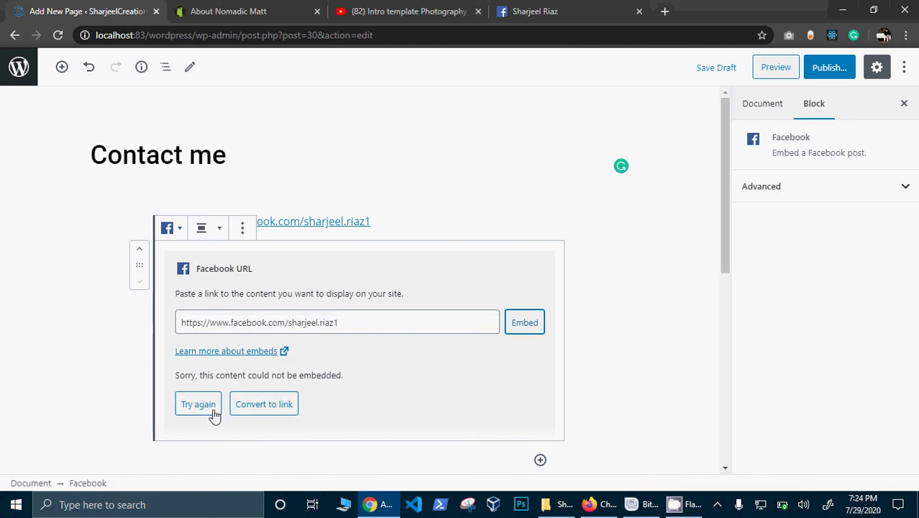
{"action": "left_click", "coordinate": [214, 414]}
{"action": "left_click", "coordinate": [823, 75]}
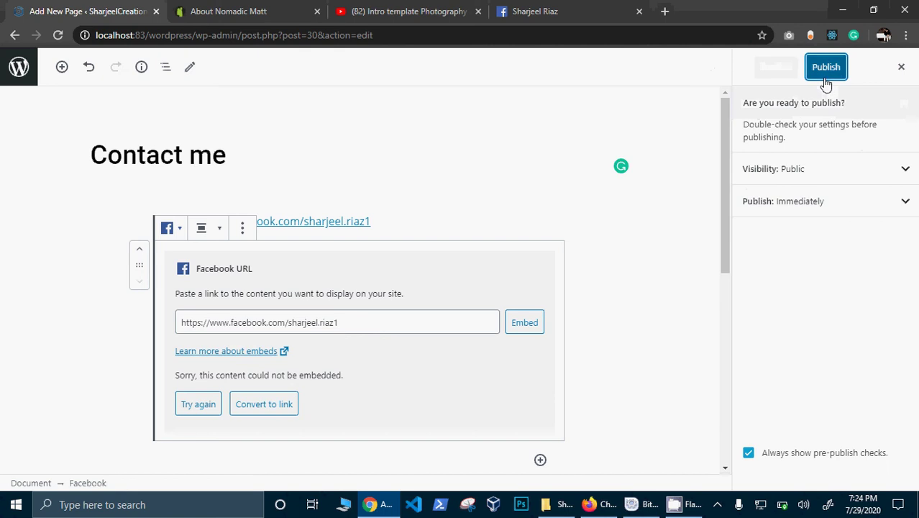
{"action": "left_click", "coordinate": [826, 76]}
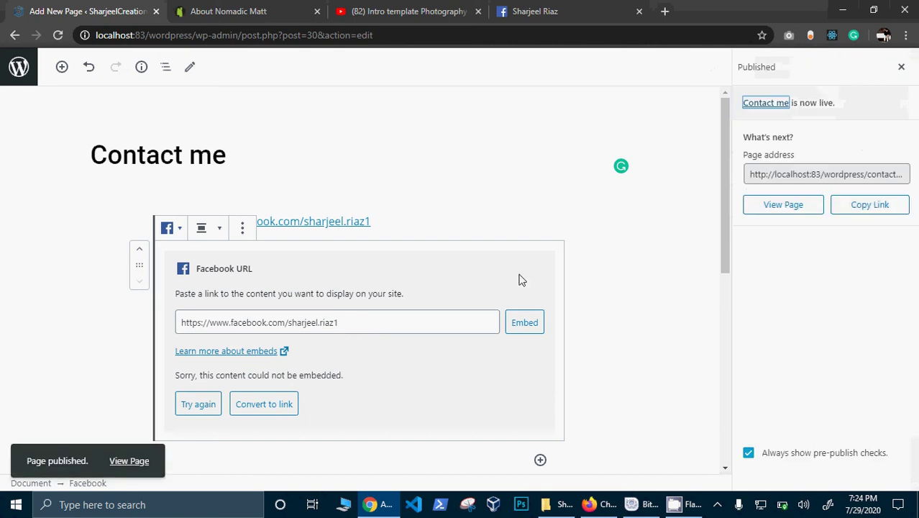
Step: View the published Contact me page on the live site
{"action": "left_click", "coordinate": [128, 462]}
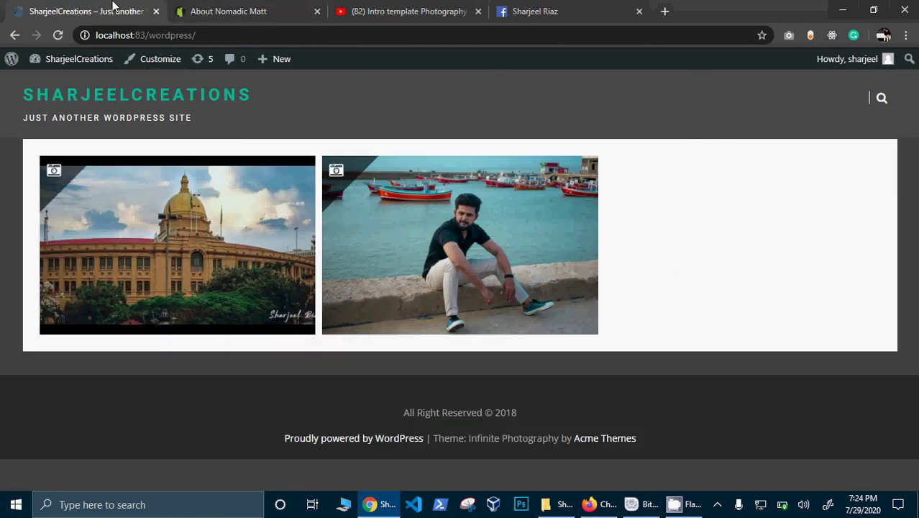
Step: Return to the admin dashboard and open the Pages list showing About me, Blogs and Contact me published
{"action": "mouse_move", "coordinate": [84, 61]}
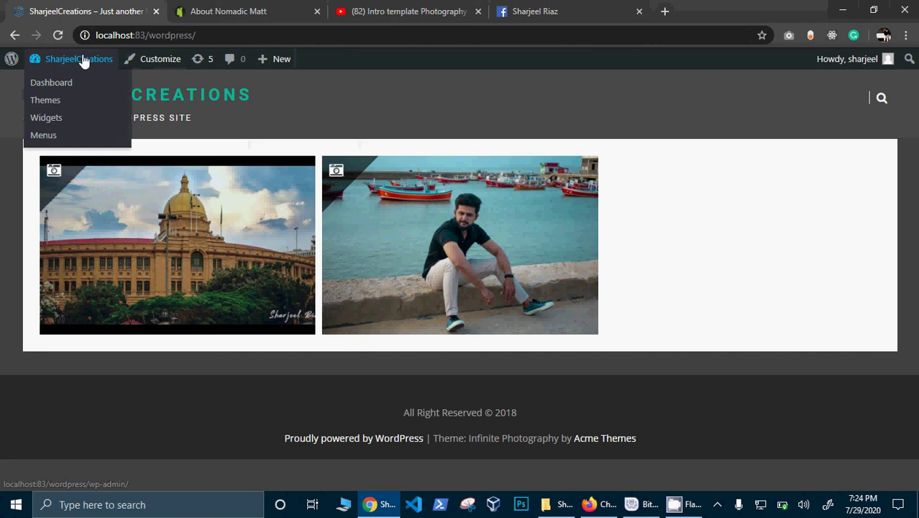
{"action": "left_click", "coordinate": [75, 83]}
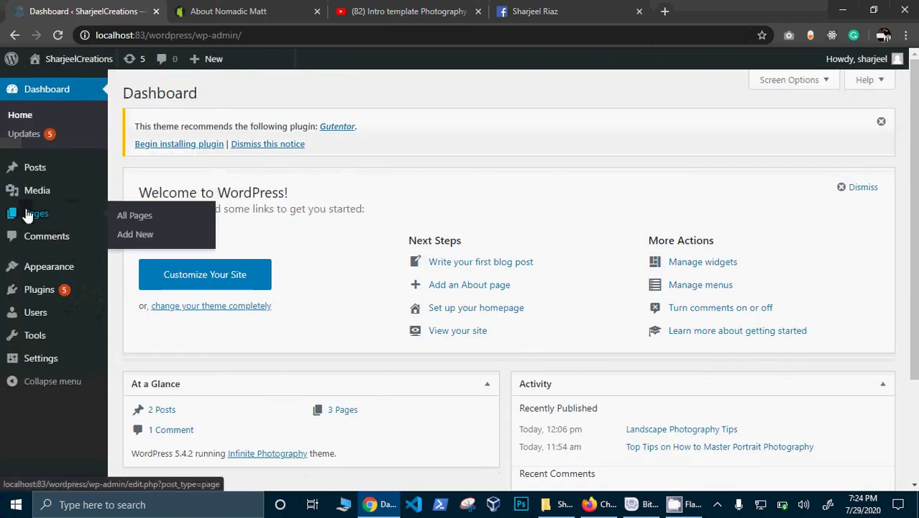
{"action": "left_click", "coordinate": [31, 214]}
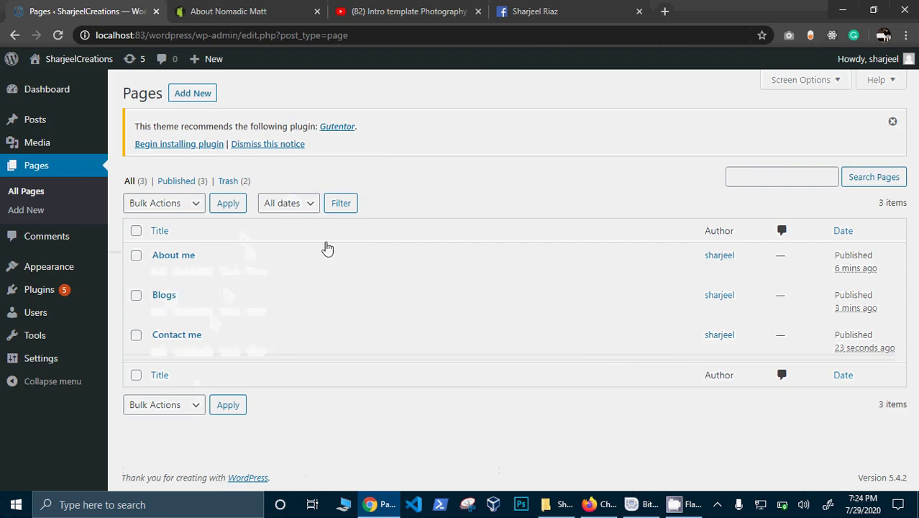
{"action": "mouse_move", "coordinate": [45, 103]}
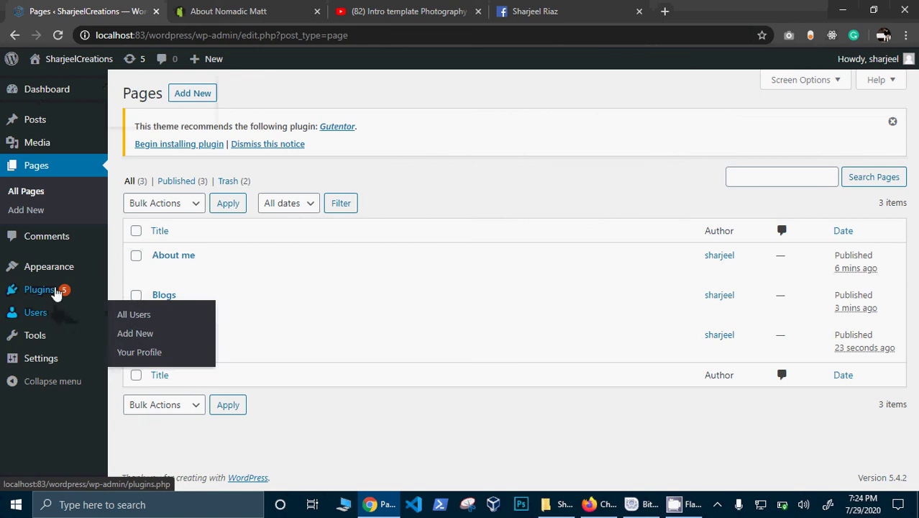
{"action": "mouse_move", "coordinate": [55, 279]}
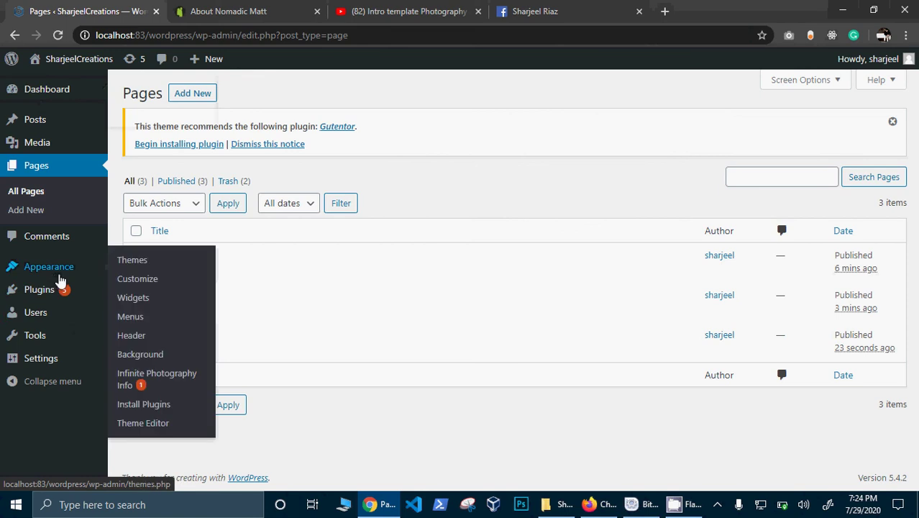
Step: Open Appearance > Menus and name the new menu Main Menu
{"action": "left_click", "coordinate": [135, 321]}
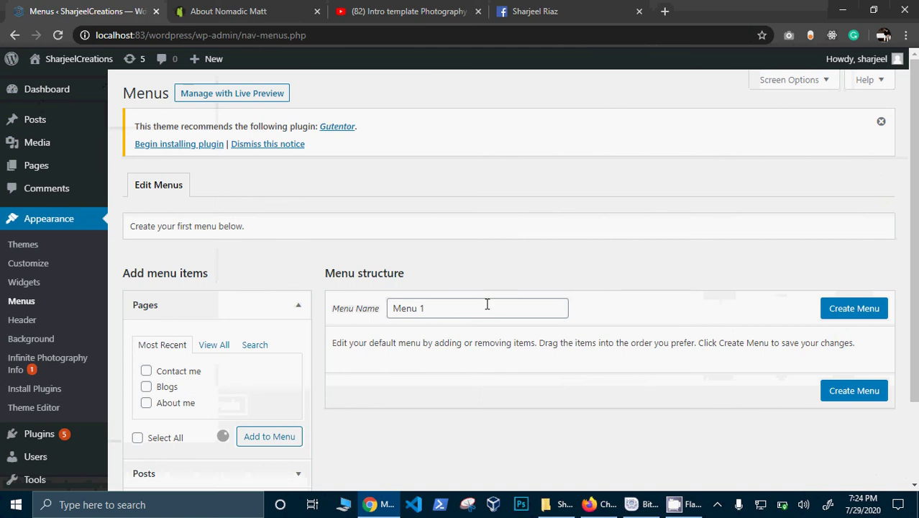
{"action": "left_click", "coordinate": [485, 307]}
{"action": "left_click_drag", "start_coordinate": [425, 307], "coordinate": [376, 308]}
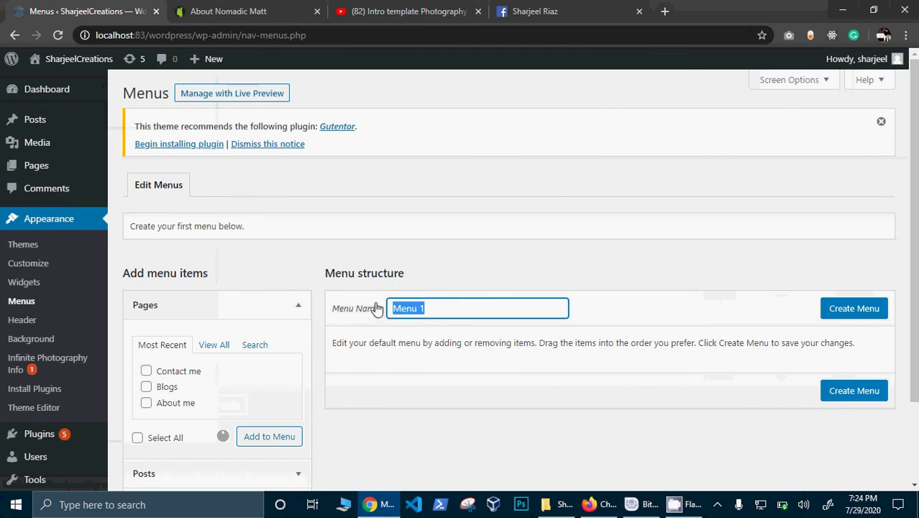
{"action": "type", "text": "main"}
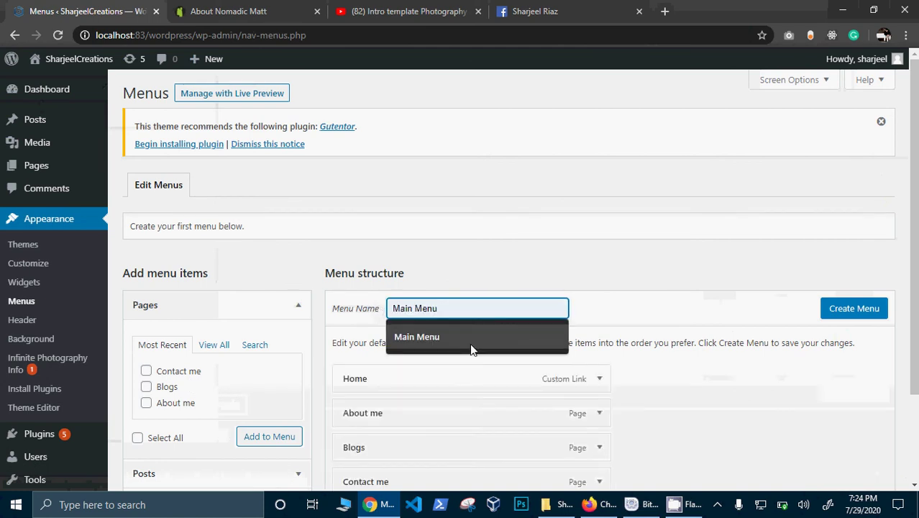
{"action": "left_click", "coordinate": [470, 343]}
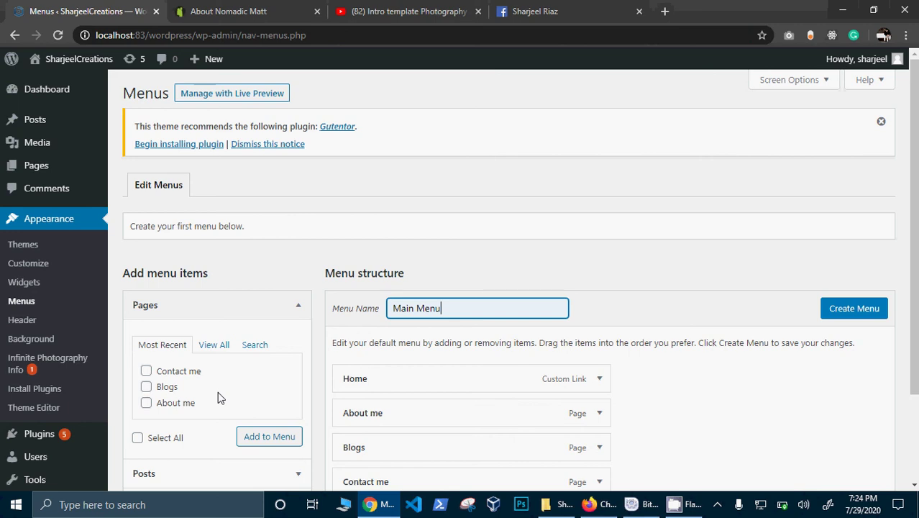
Step: Nest Blogs under About me, create the menu, assign it to Primary Menu, and save
{"action": "scroll", "coordinate": [912, 291], "scroll_direction": "down", "scroll_amount": 2}
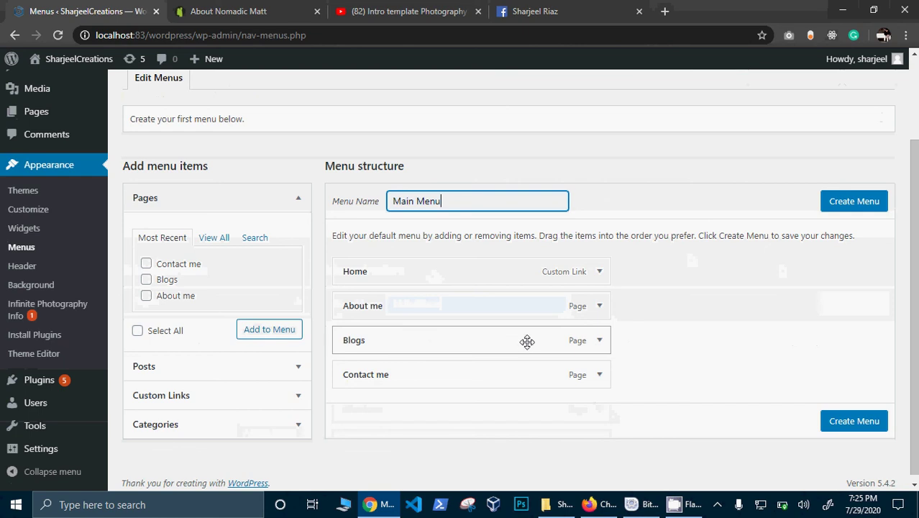
{"action": "left_click_drag", "start_coordinate": [525, 348], "coordinate": [559, 335]}
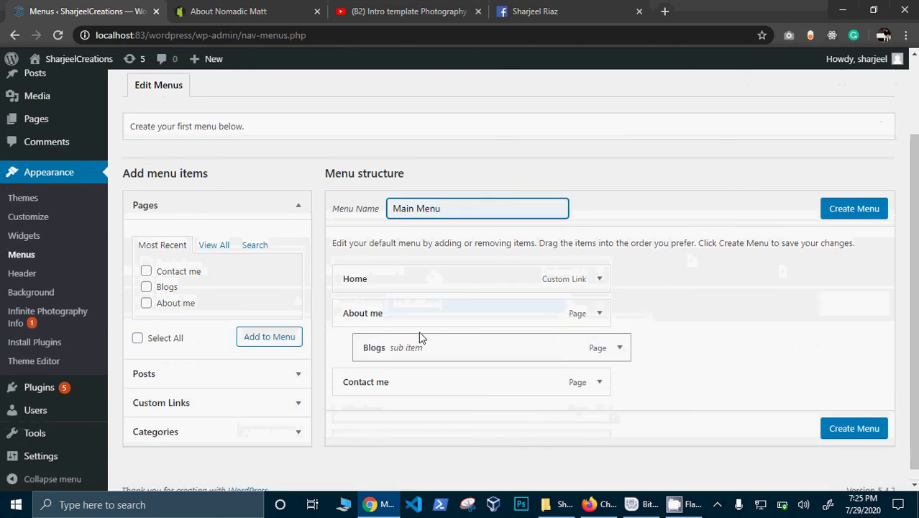
{"action": "left_click", "coordinate": [868, 430]}
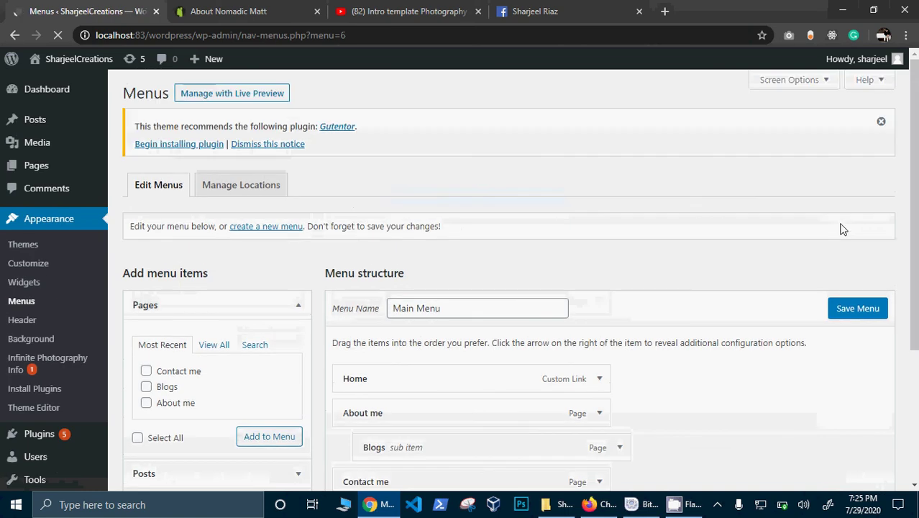
{"action": "scroll", "coordinate": [805, 376], "scroll_direction": "down", "scroll_amount": 3}
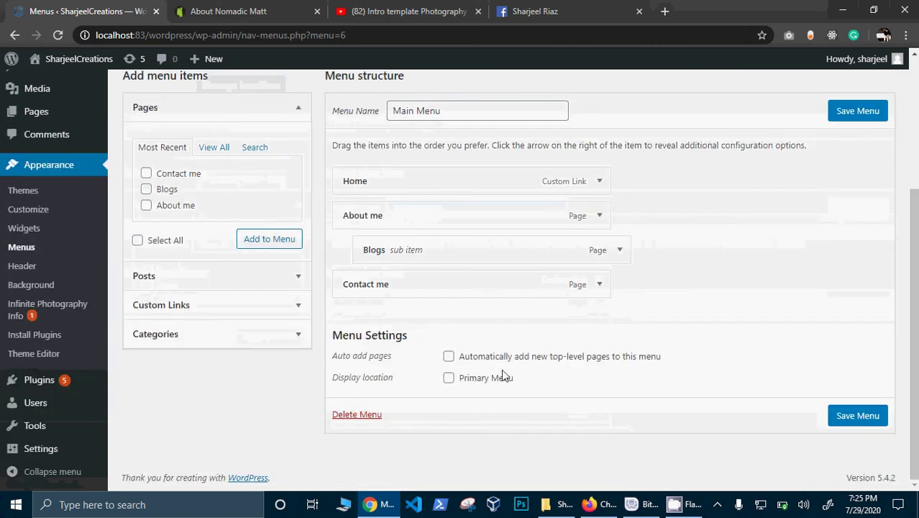
{"action": "left_click", "coordinate": [476, 377]}
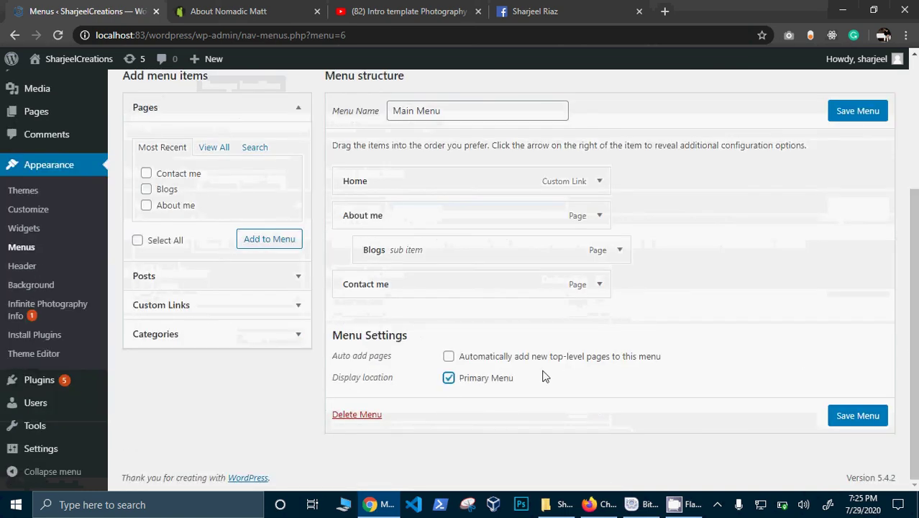
{"action": "left_click", "coordinate": [850, 422]}
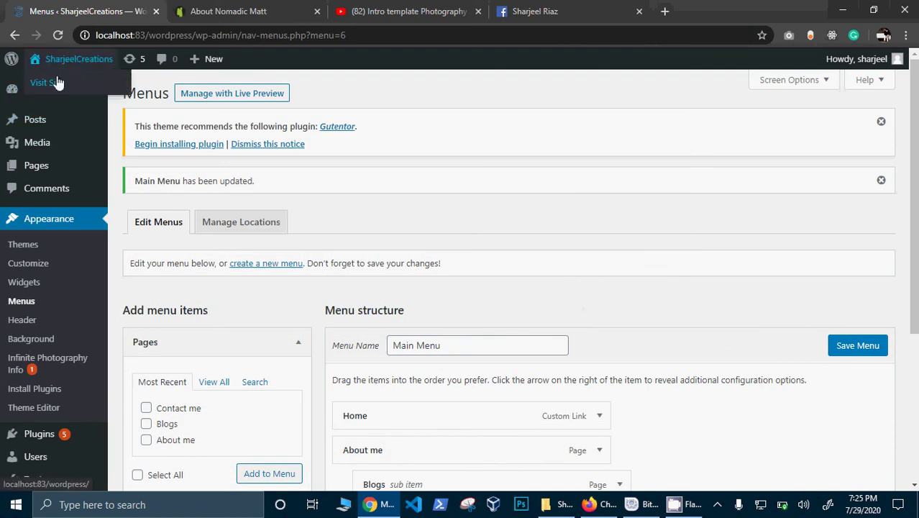
Step: Check the live site header for the Blogs dropdown under About me, then return to the Menus editor
{"action": "right_click", "coordinate": [58, 83]}
{"action": "left_click", "coordinate": [79, 84]}
{"action": "left_click", "coordinate": [245, 10]}
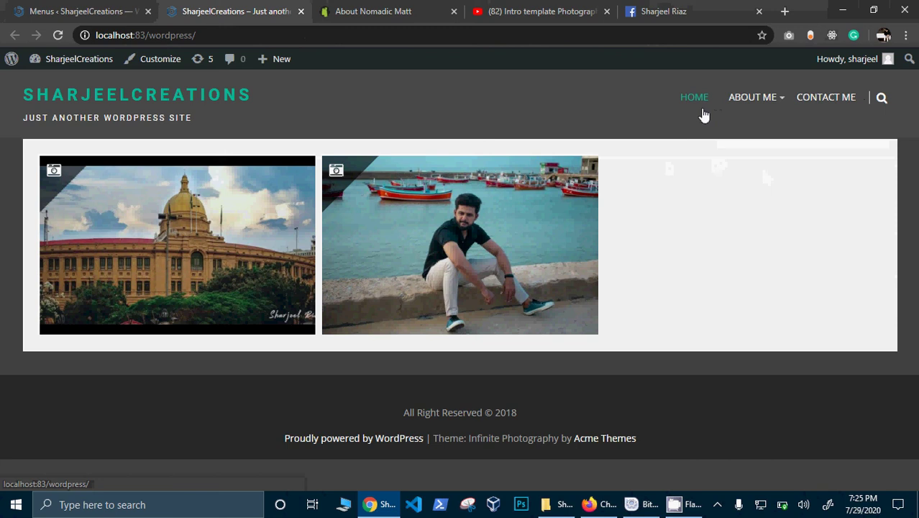
{"action": "mouse_move", "coordinate": [730, 103]}
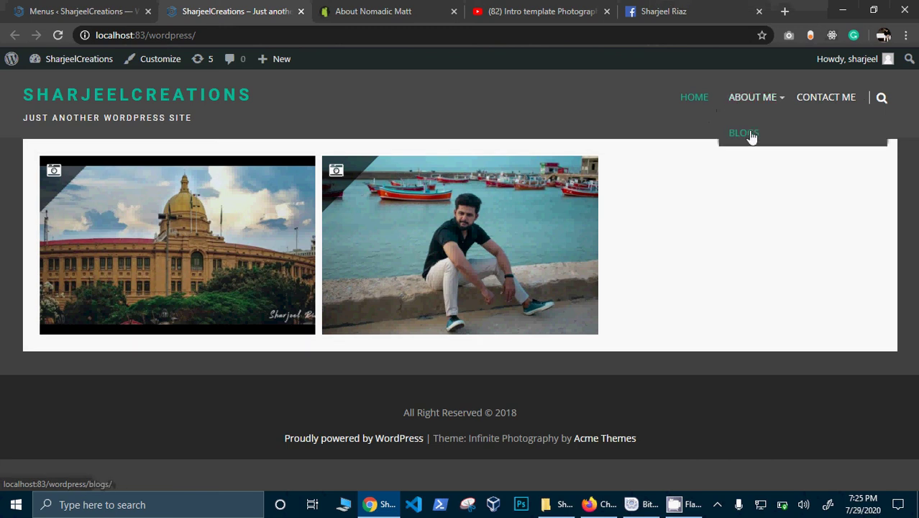
{"action": "left_click", "coordinate": [705, 137]}
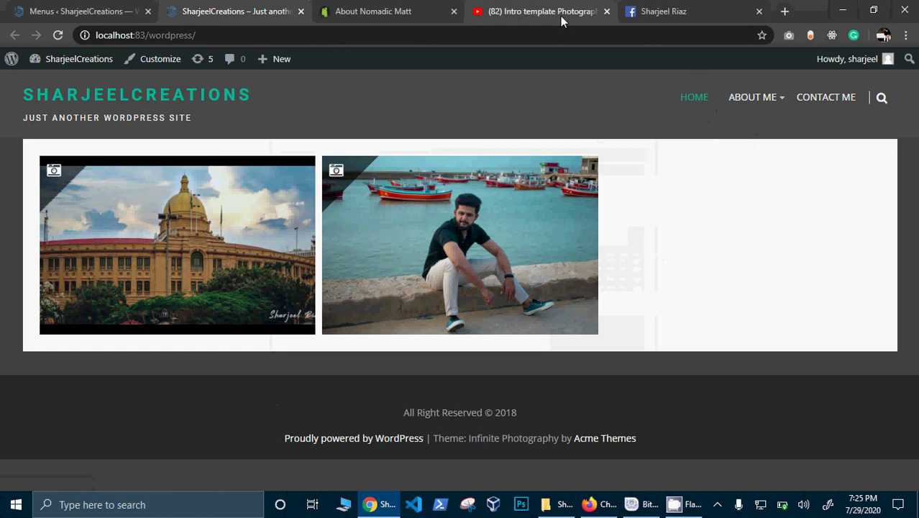
{"action": "left_click", "coordinate": [121, 8]}
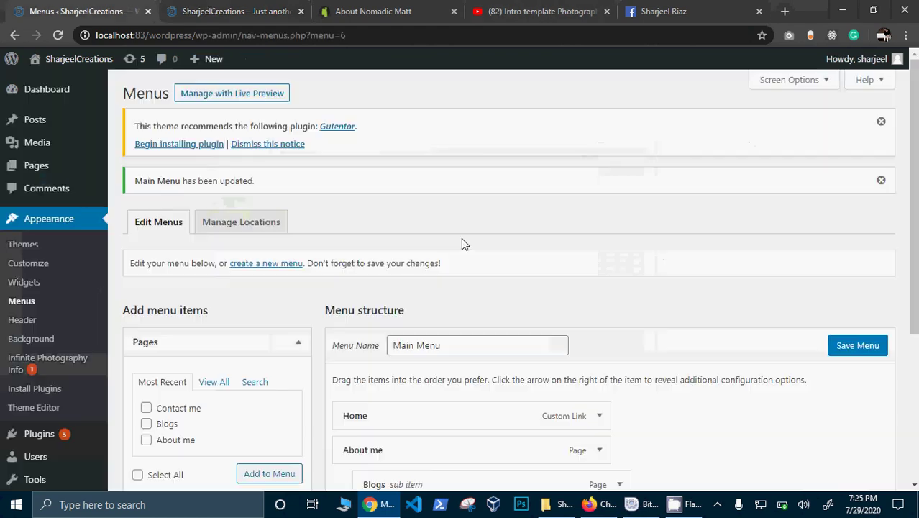
Step: Drag Blogs out of the About me indent so it becomes a top-level item before Contact me
{"action": "scroll", "coordinate": [723, 347], "scroll_direction": "down", "scroll_amount": 2}
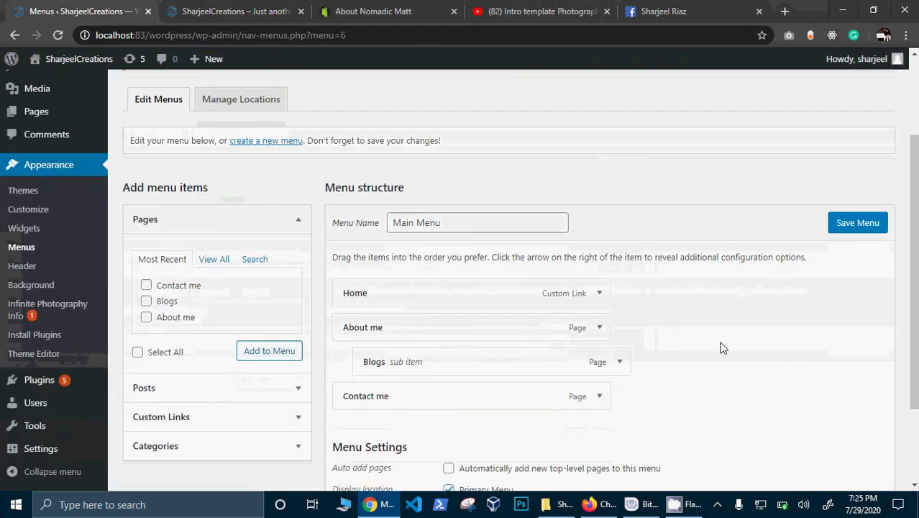
{"action": "left_click_drag", "start_coordinate": [519, 361], "coordinate": [472, 368]}
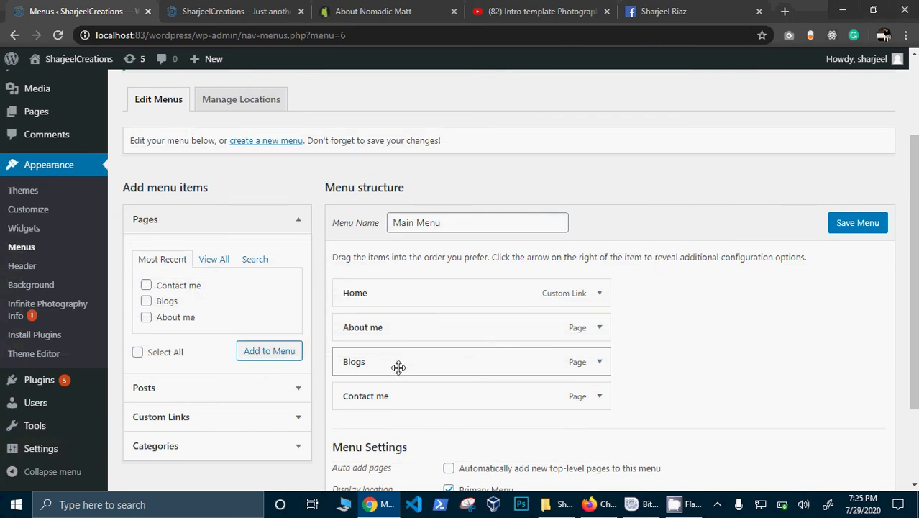
{"action": "left_click_drag", "start_coordinate": [399, 367], "coordinate": [427, 359]}
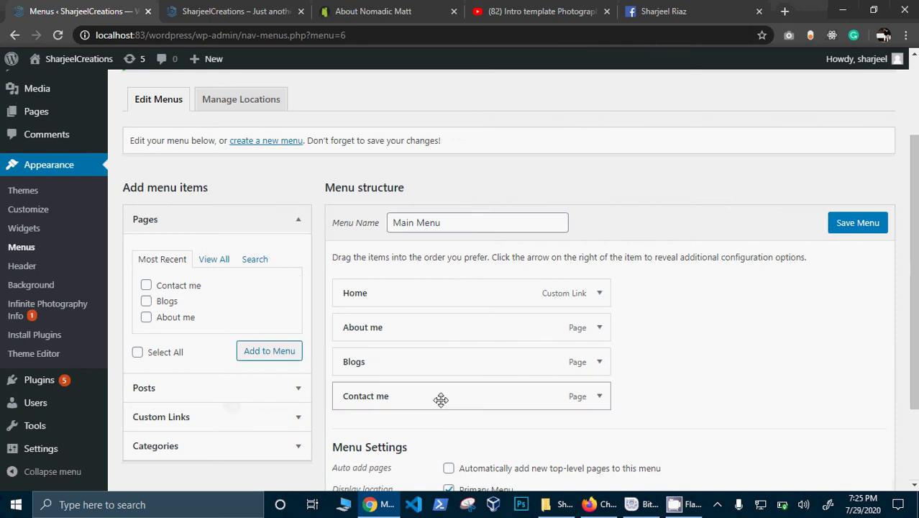
{"action": "scroll", "coordinate": [773, 332], "scroll_direction": "down", "scroll_amount": 2}
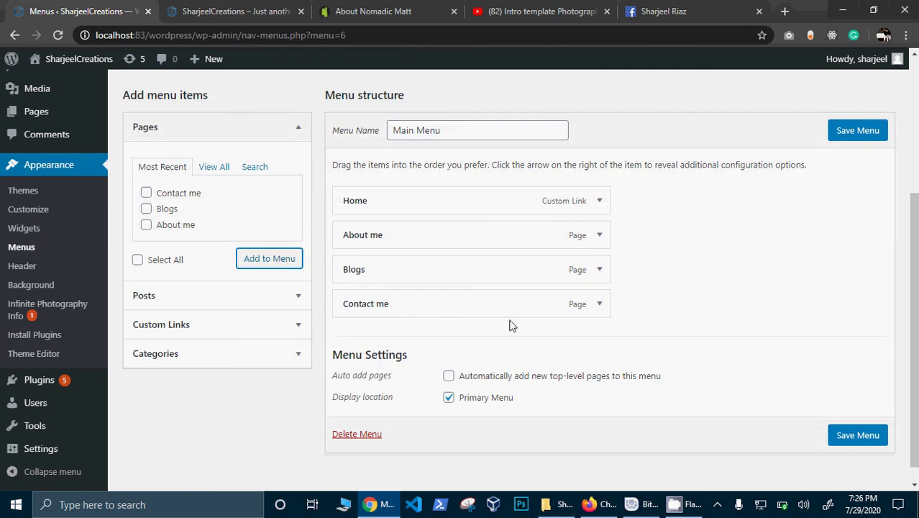
Step: Expand the Custom Links panel and paste the Facebook profile URL as the link address
{"action": "left_click", "coordinate": [235, 300]}
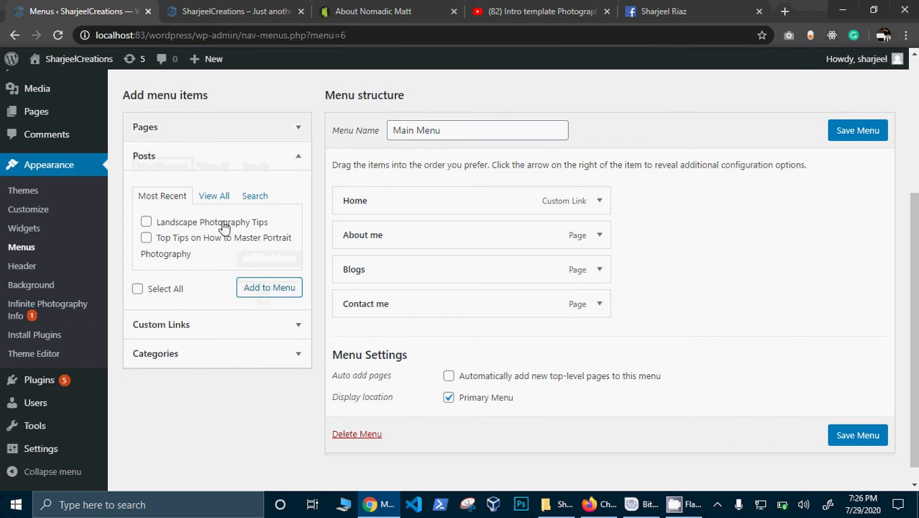
{"action": "left_click", "coordinate": [215, 329]}
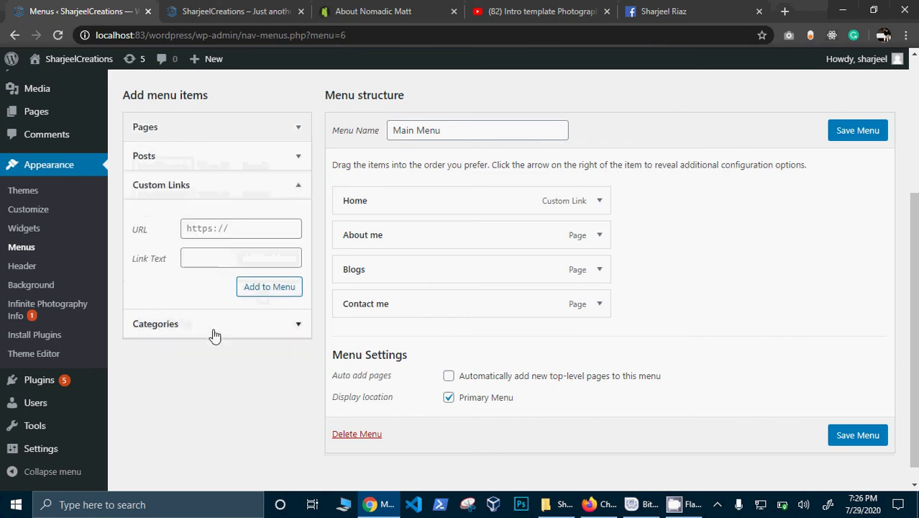
{"action": "left_click", "coordinate": [214, 332]}
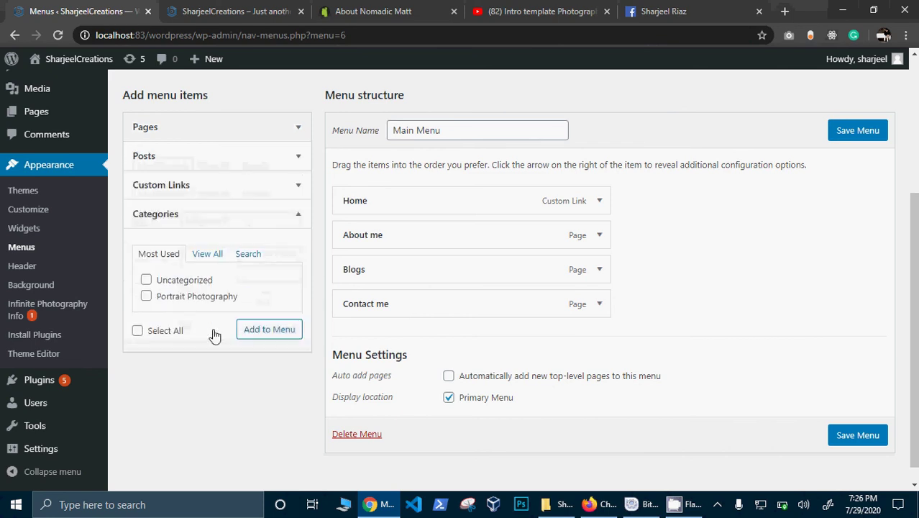
{"action": "left_click", "coordinate": [210, 216]}
{"action": "left_click", "coordinate": [215, 194]}
{"action": "left_click", "coordinate": [230, 228]}
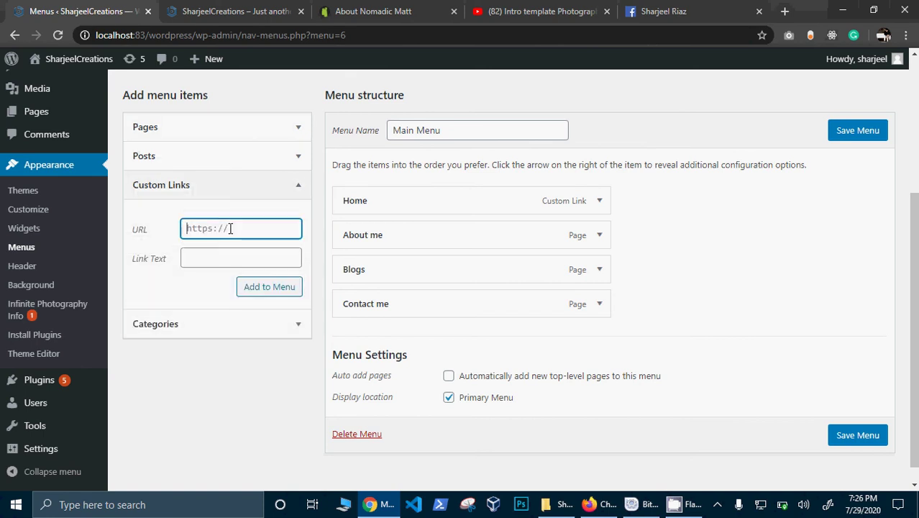
{"action": "key", "text": "ctrl+v"}
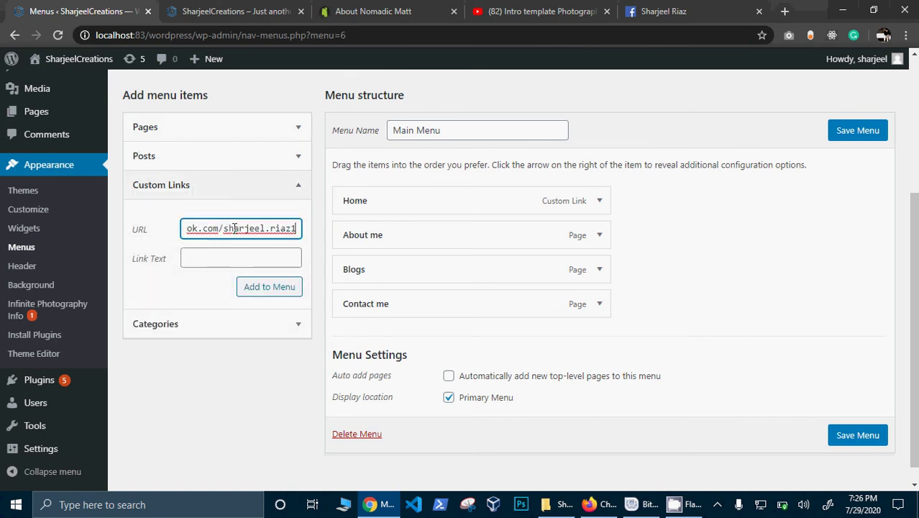
Step: Enter 'facebook' as the link text, add it to the Main Menu, and save the menu
{"action": "left_click", "coordinate": [229, 256]}
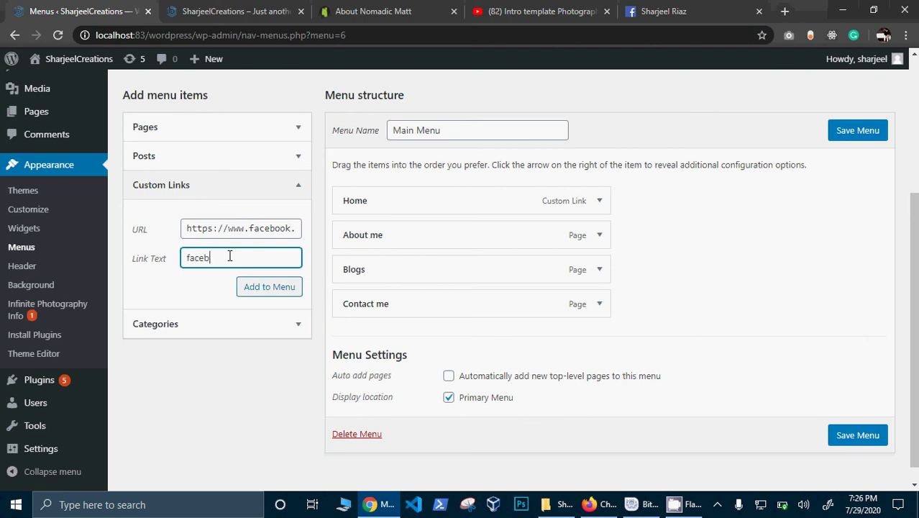
{"action": "type", "text": "facebook"}
{"action": "left_click", "coordinate": [280, 287]}
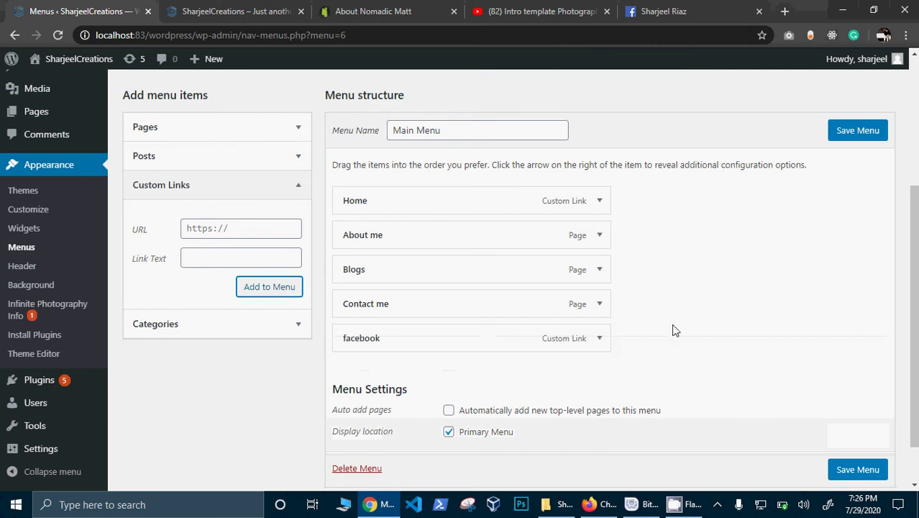
{"action": "left_click", "coordinate": [856, 466]}
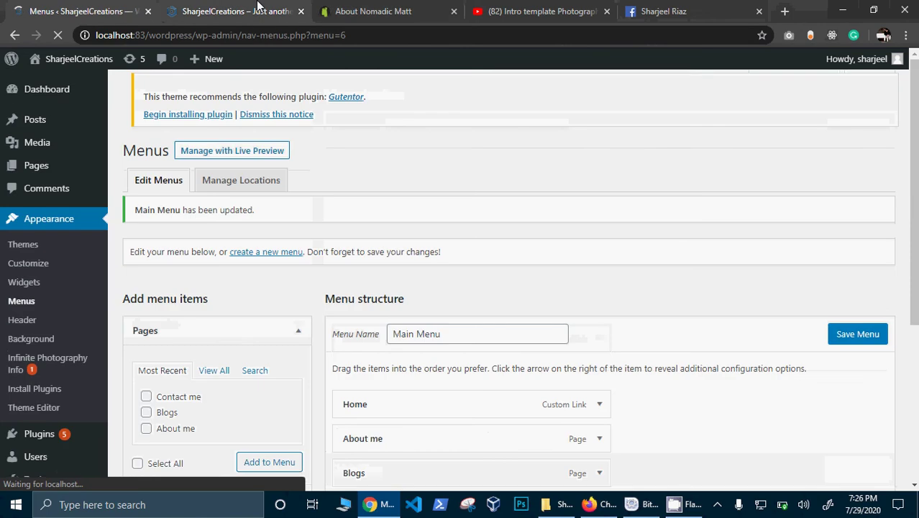
Step: Reload the live site, test the FACEBOOK header link, go back, and return to the Menus editor
{"action": "left_click", "coordinate": [261, 5]}
{"action": "left_click", "coordinate": [48, 39]}
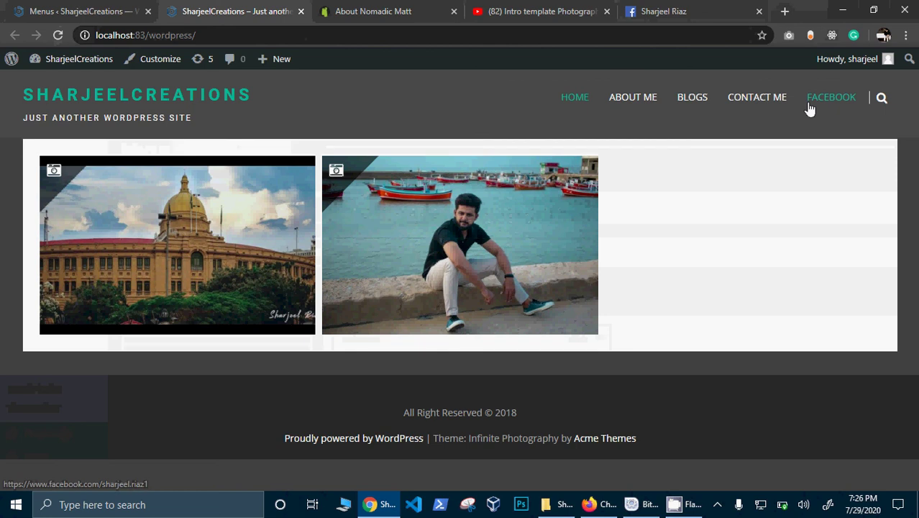
{"action": "left_click", "coordinate": [808, 103]}
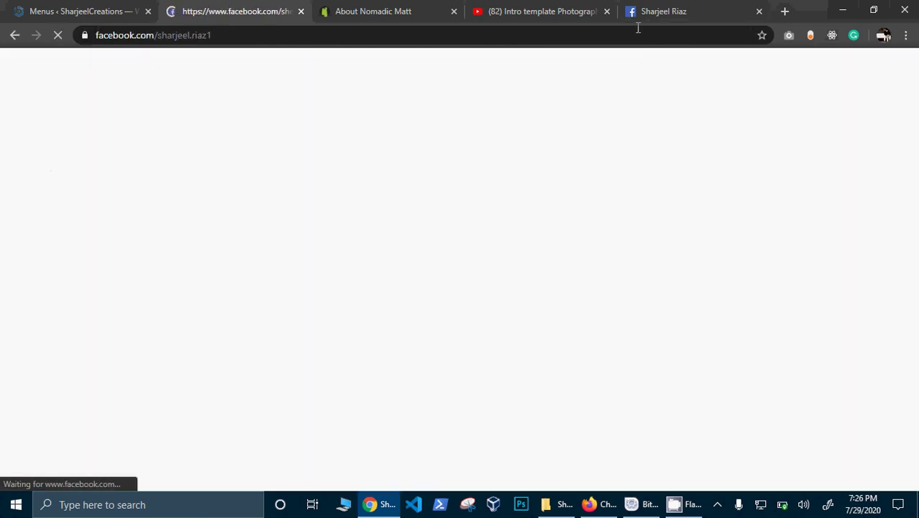
{"action": "left_click", "coordinate": [12, 35]}
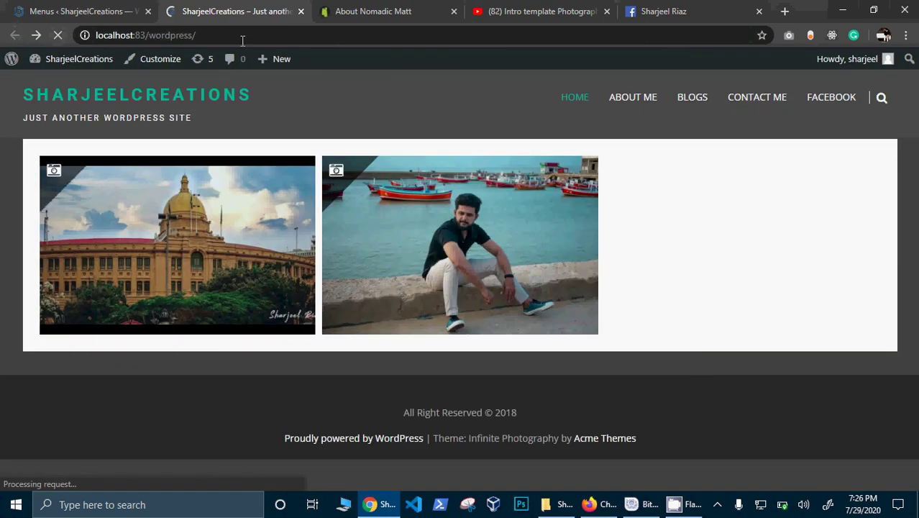
{"action": "left_click", "coordinate": [119, 9]}
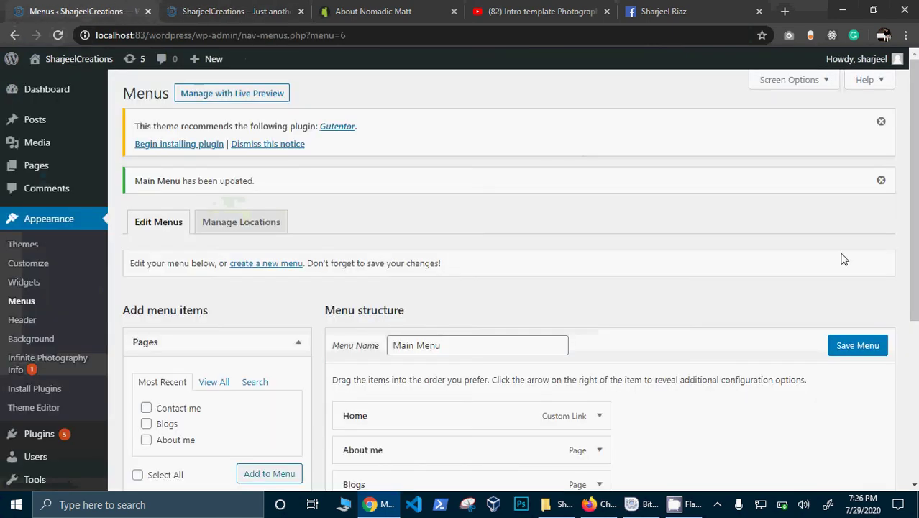
{"action": "scroll", "coordinate": [503, 281], "scroll_direction": "down", "scroll_amount": 5}
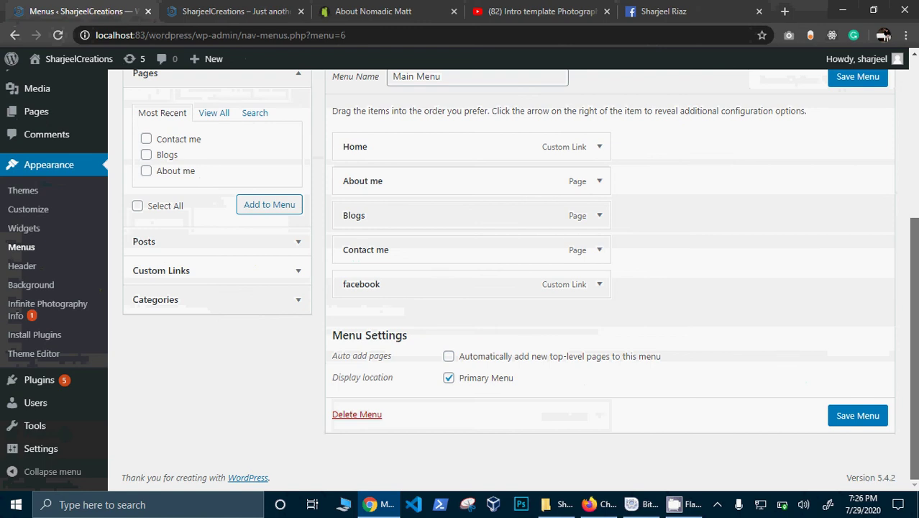
{"action": "scroll", "coordinate": [422, 270], "scroll_direction": "up", "scroll_amount": 5}
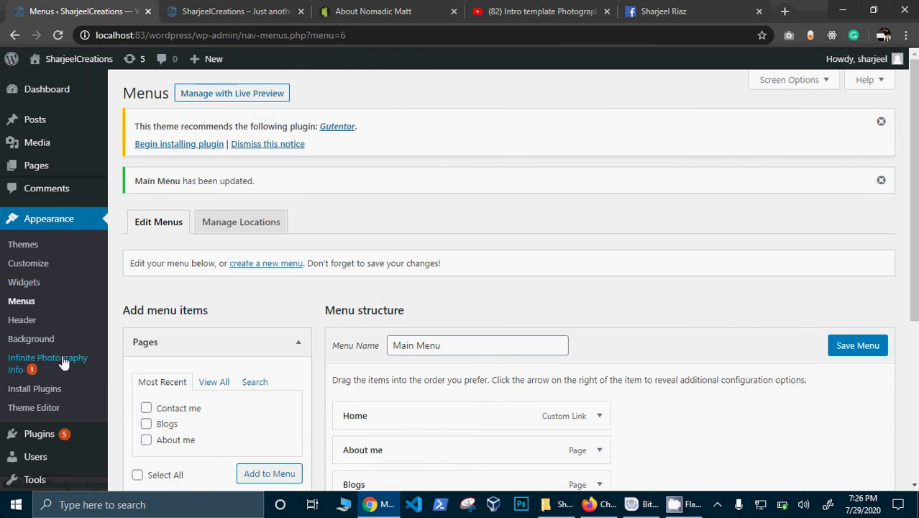
{"action": "mouse_move", "coordinate": [41, 153]}
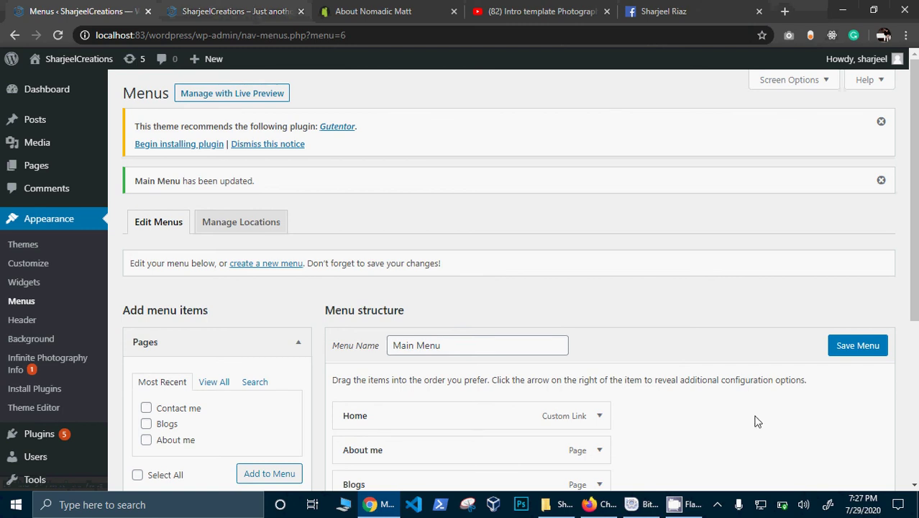
{"action": "left_click", "coordinate": [679, 504]}
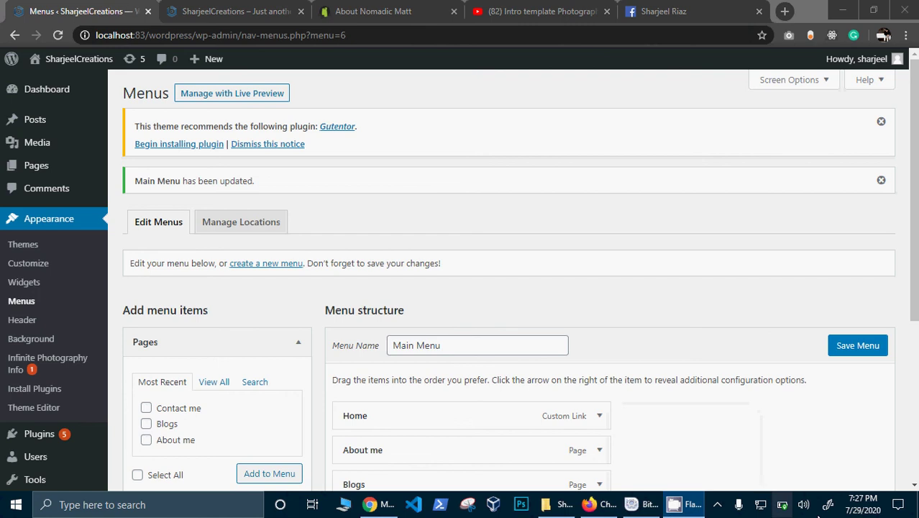
{"action": "left_click", "coordinate": [723, 504]}
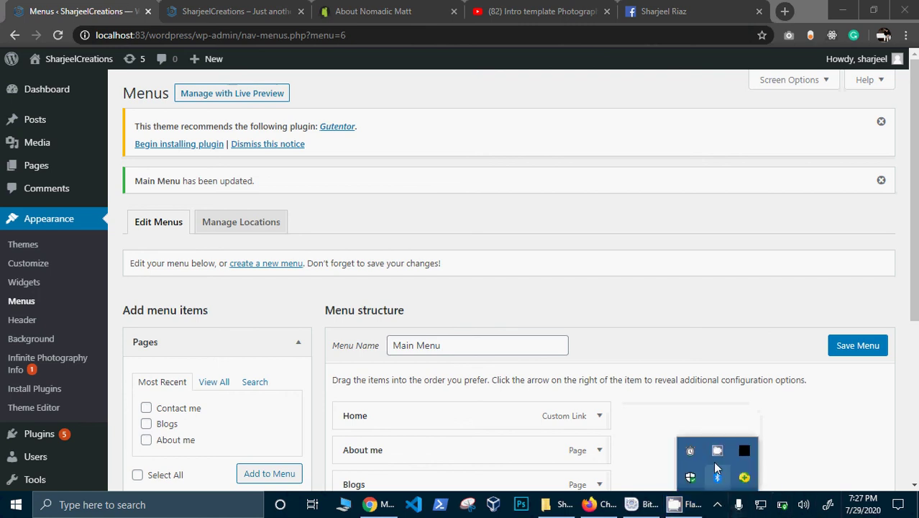
{"action": "right_click", "coordinate": [715, 450]}
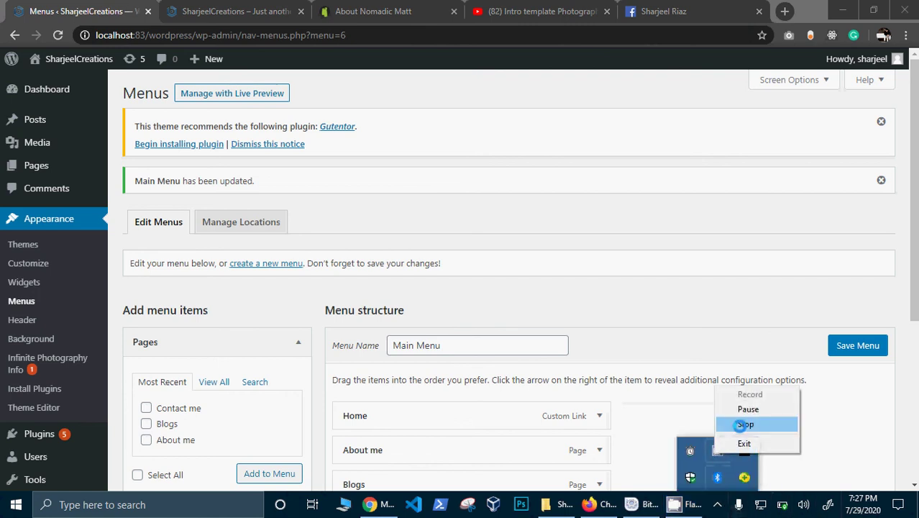